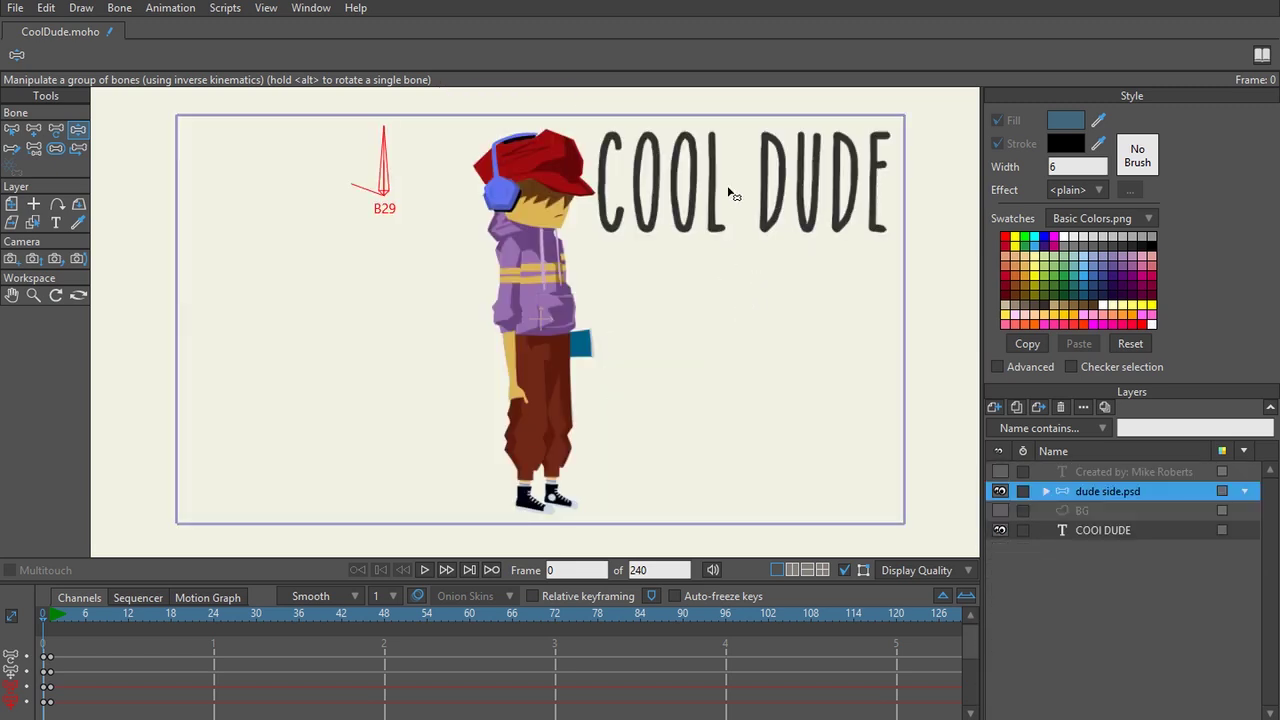
# Hide the COOl DUDE text layer, then expand the dude side.psd bone layer and select its phone layer.
pyautogui.click(999, 530)
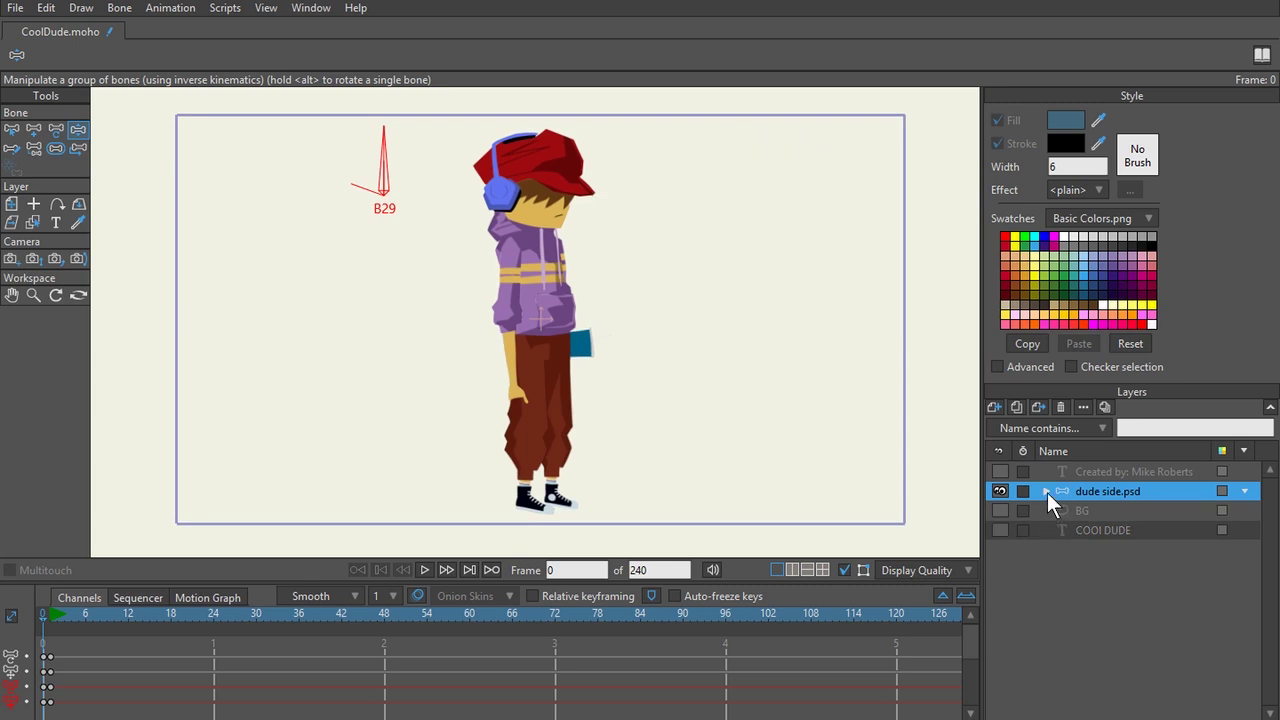
pyautogui.click(1046, 491)
pyautogui.click(1083, 512)
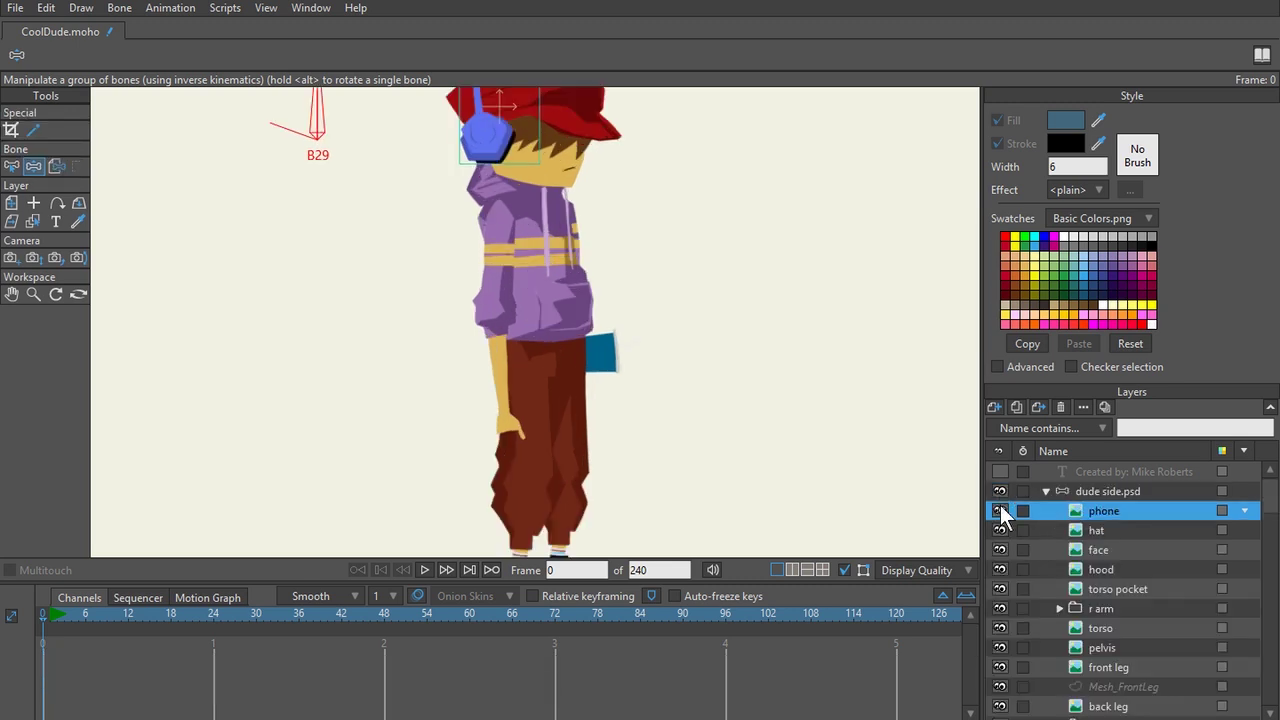
# Toggle the phone and hat layers off and on to examine which artwork each one holds.
pyautogui.click(998, 513)
pyautogui.click(998, 513)
pyautogui.click(1000, 532)
pyautogui.click(1000, 532)
pyautogui.scroll(2, 728, 388)
pyautogui.moveTo(748, 374); pyautogui.dragTo(769, 394)
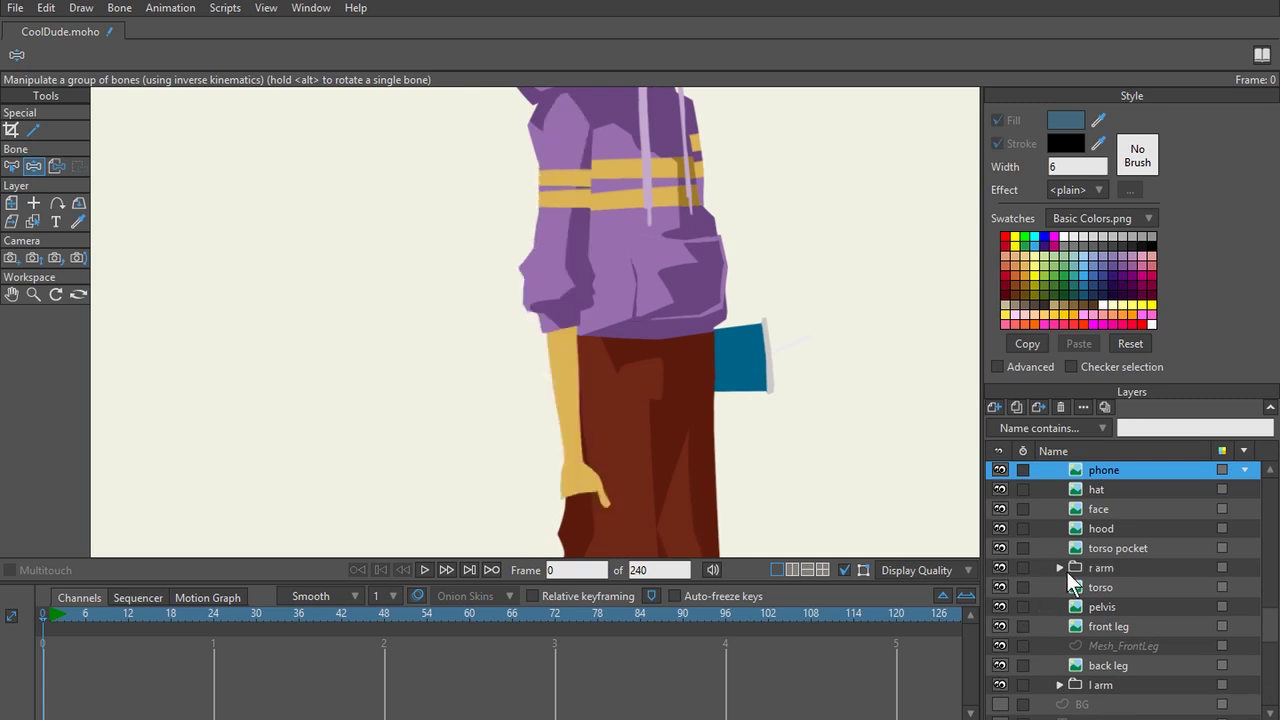
# Expand the r arm group and toggle its r upper arm and r arm open layers to examine the arm pieces.
pyautogui.click(1060, 568)
pyautogui.click(1001, 585)
pyautogui.click(1001, 586)
pyautogui.click(1001, 631)
pyautogui.click(1001, 629)
# Toggle the front leg layer off and on to examine the artwork it holds.
pyautogui.scroll(-3, 1020, 590)
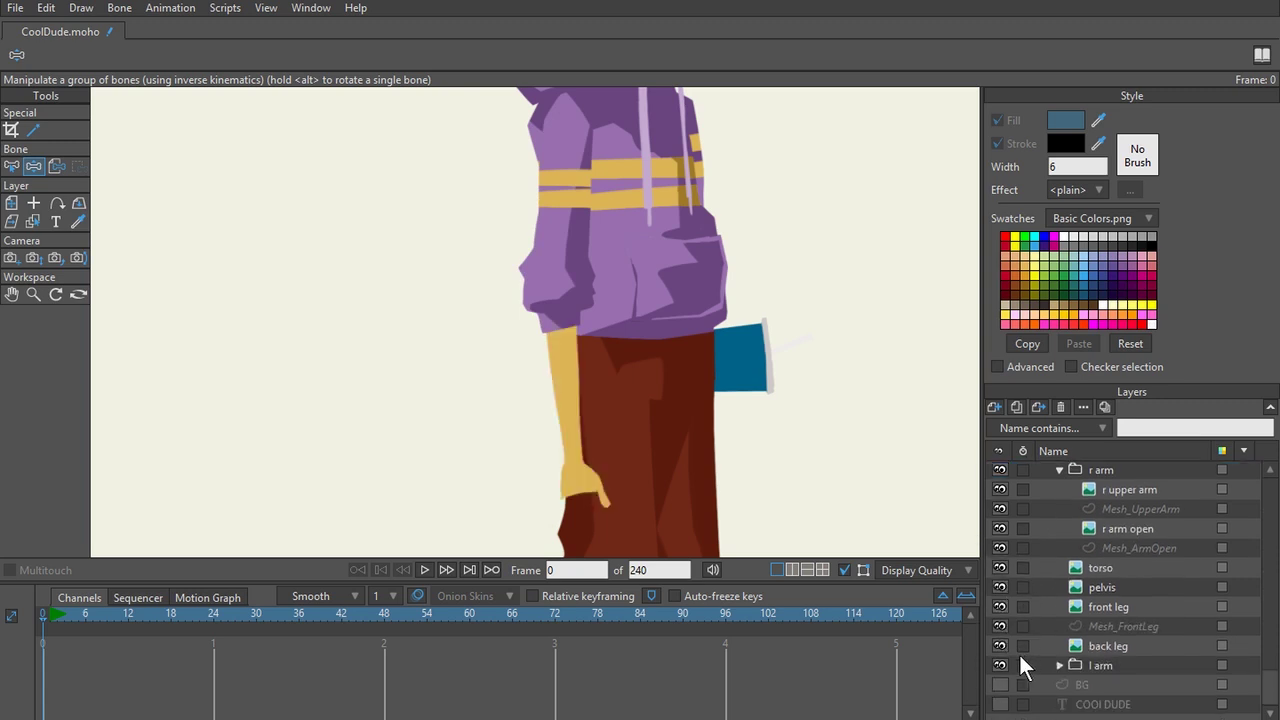
pyautogui.scroll(-5, 886, 409)
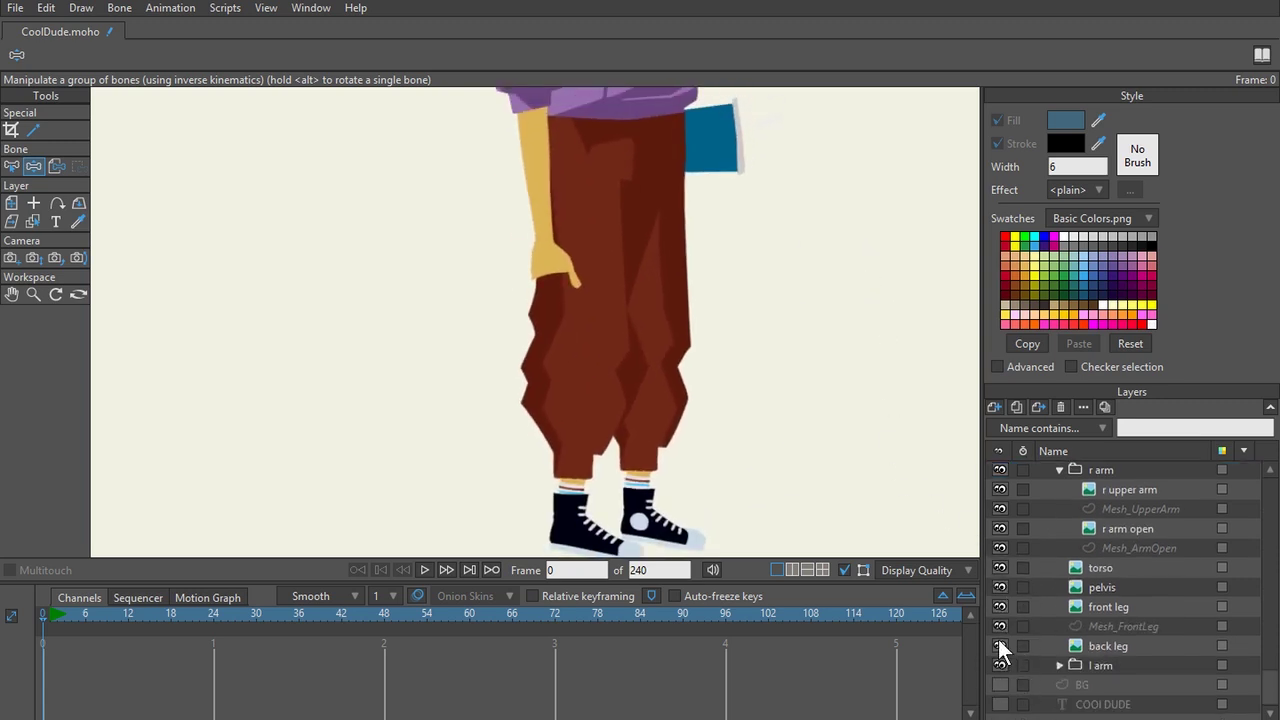
pyautogui.click(999, 605)
pyautogui.click(999, 605)
pyautogui.click(999, 605)
pyautogui.click(999, 605)
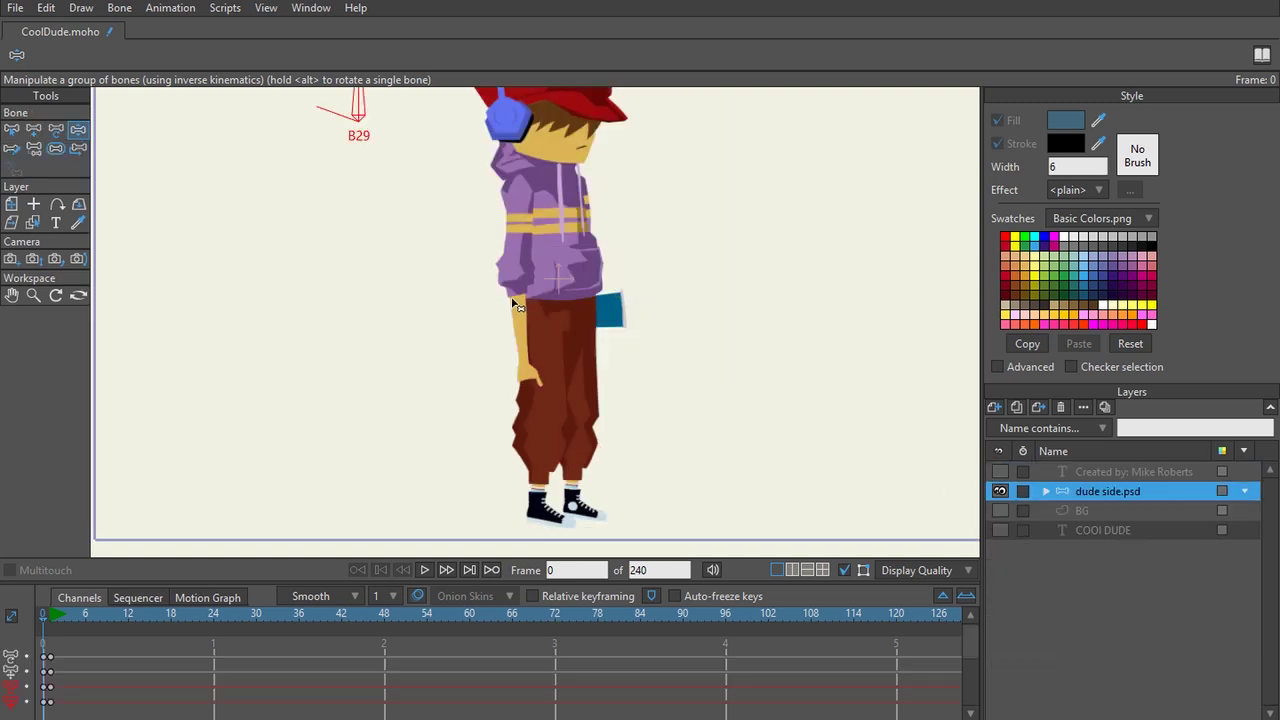
# Create a new project and insert the dude side.psd character from the library's partner characters.
pyautogui.click(15, 8)
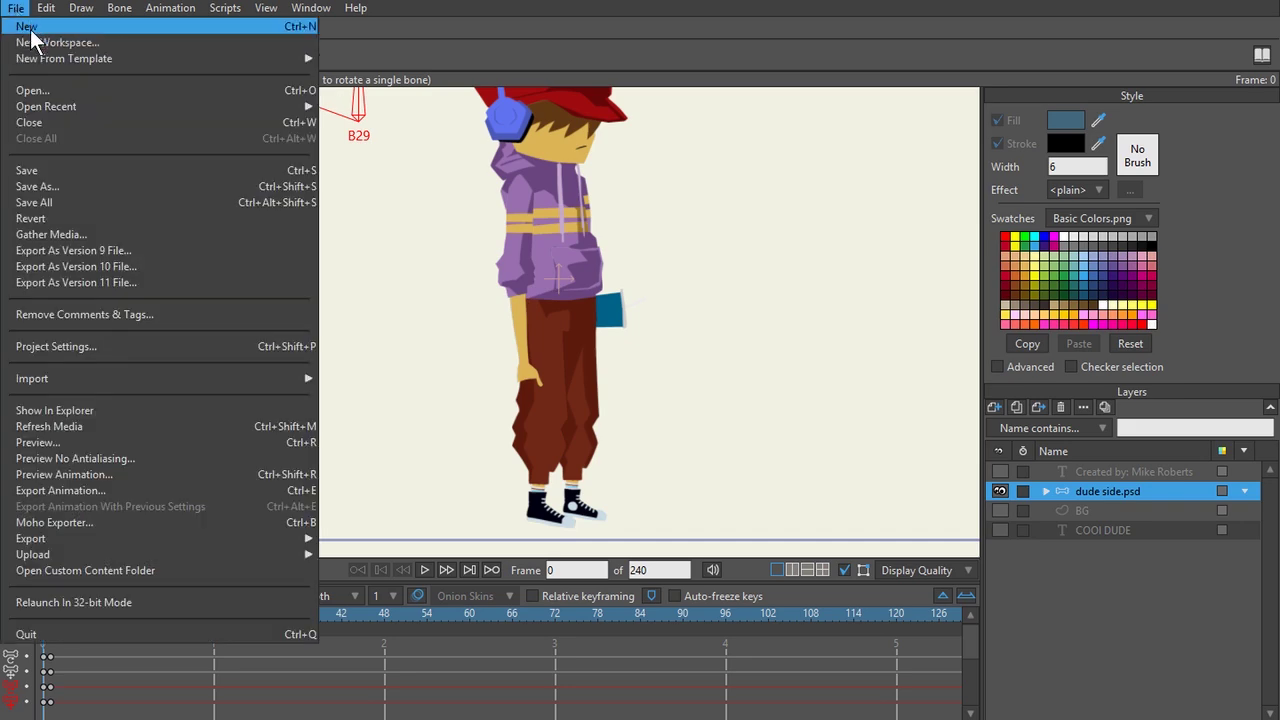
pyautogui.click(30, 28)
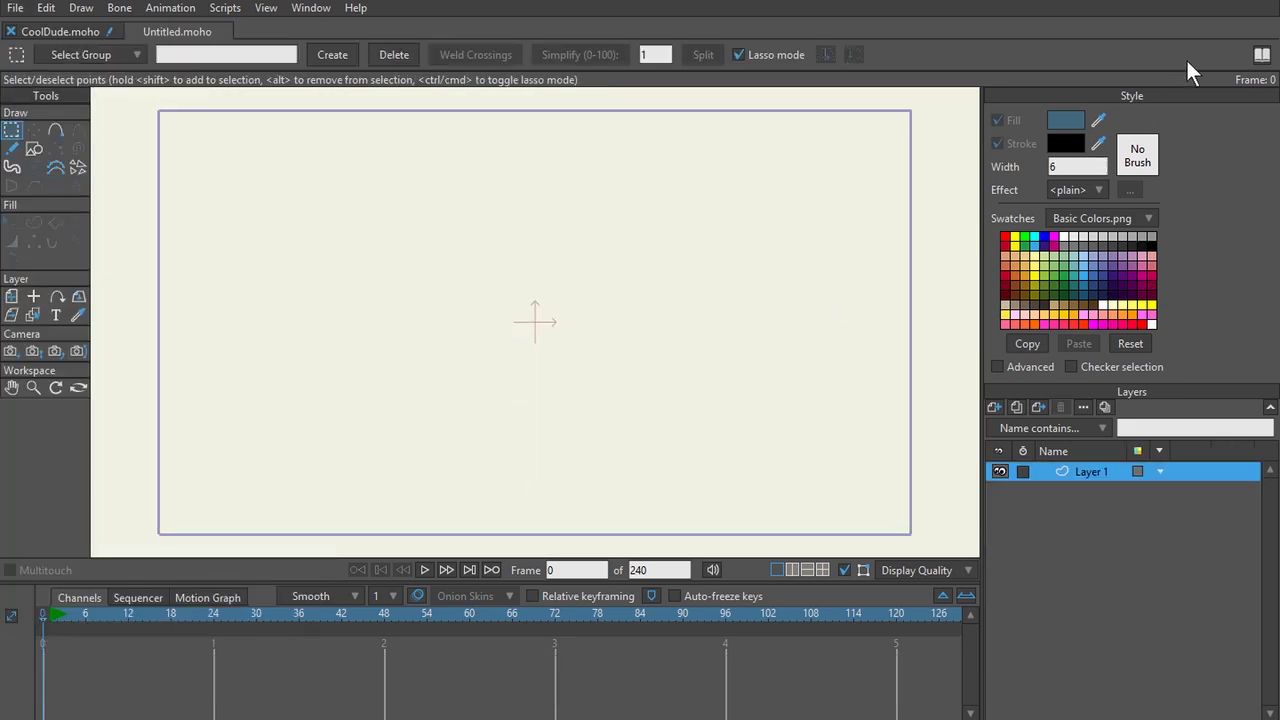
pyautogui.click(1262, 54)
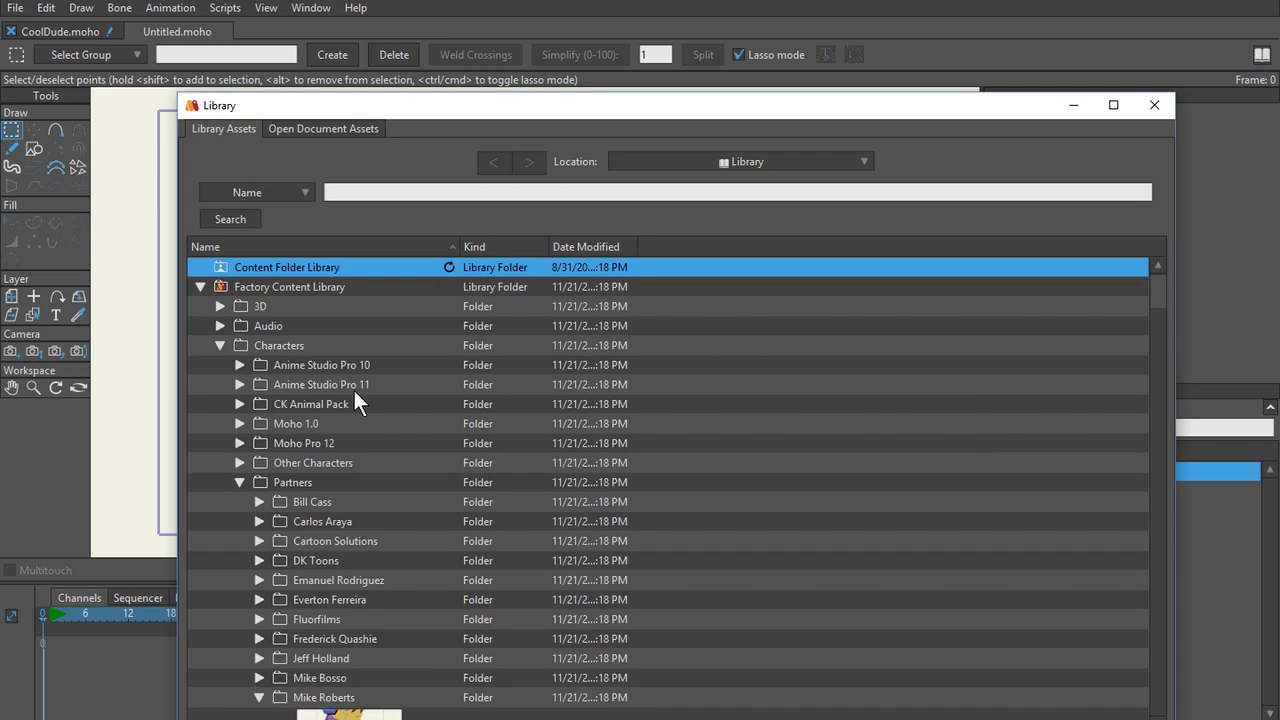
pyautogui.scroll(-5, 353, 400)
pyautogui.doubleClick(378, 521)
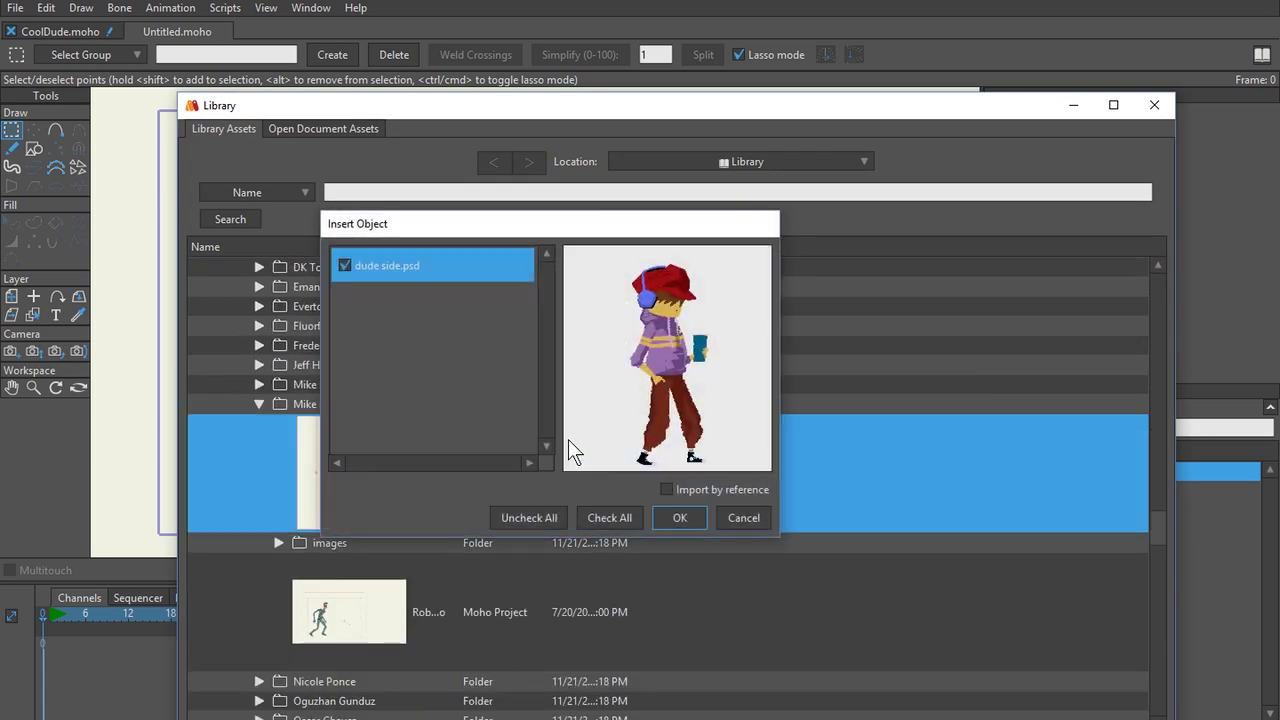
pyautogui.click(681, 515)
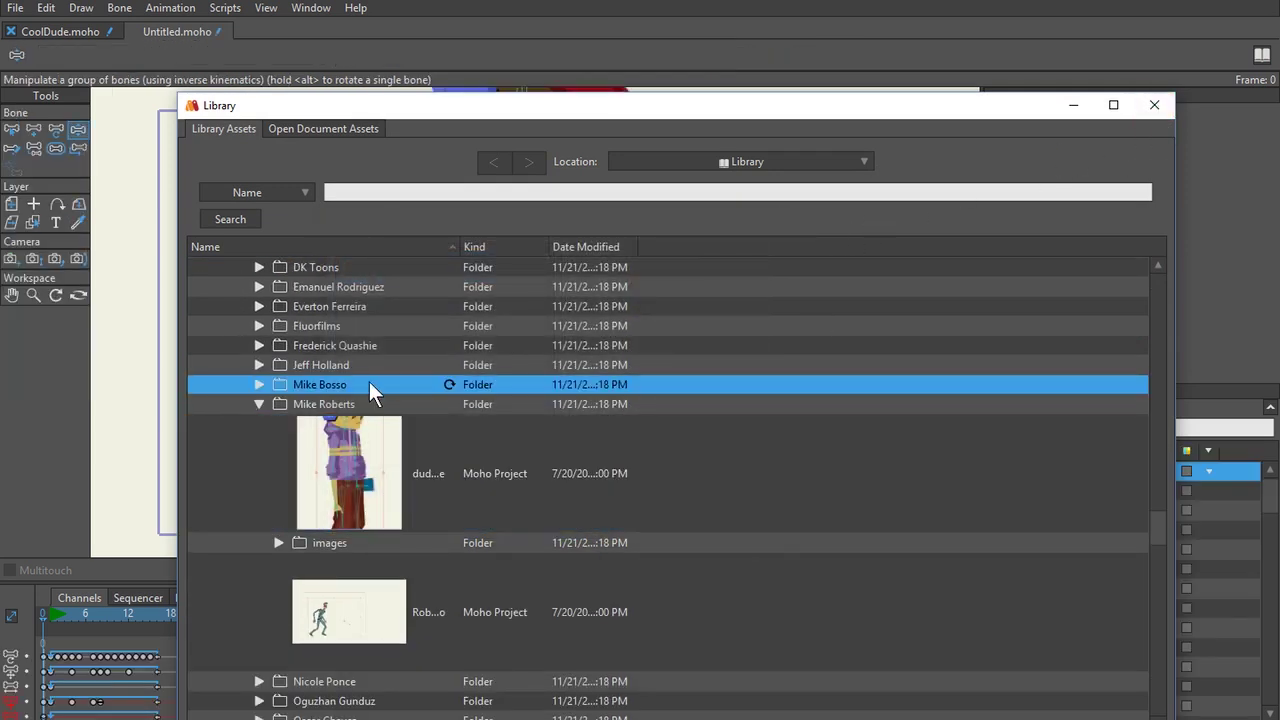
pyautogui.click(1154, 104)
# Scale the whole dude side.psd layer uniformly to about 0.57 so the character fits inside the frame.
pyautogui.scroll(1, 360, 315)
pyautogui.press('0')
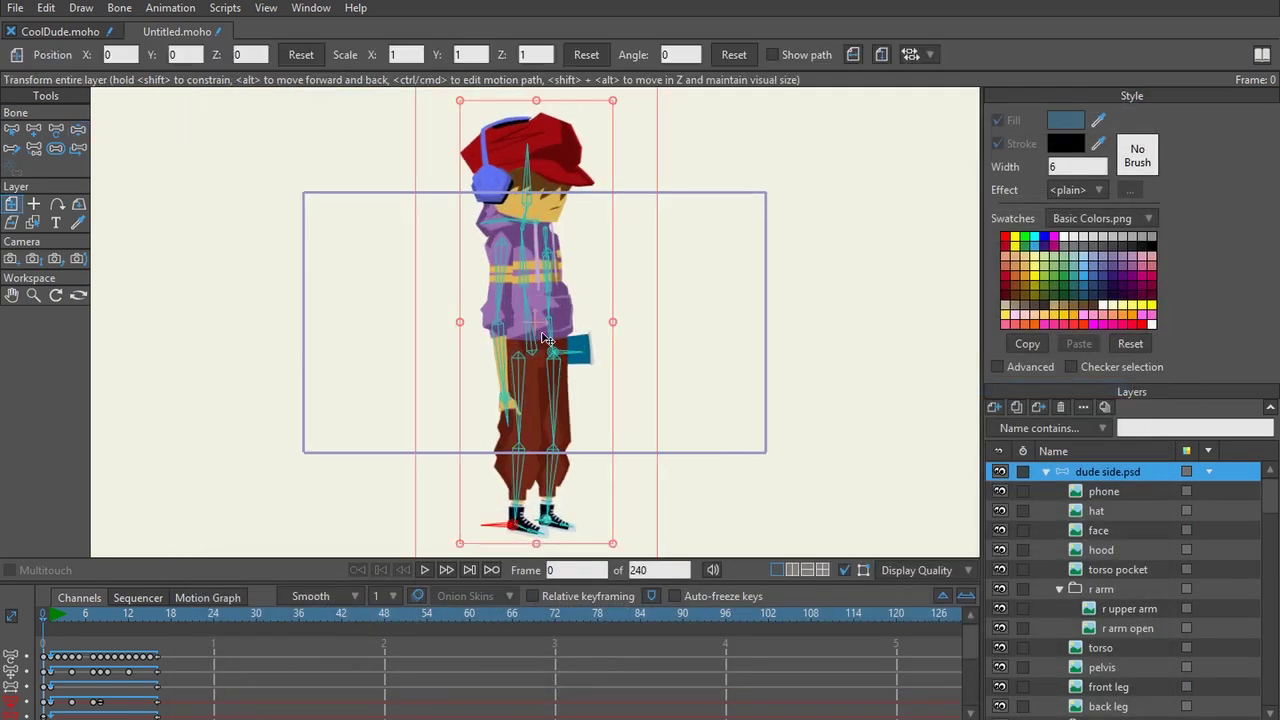
pyautogui.moveTo(601, 534); pyautogui.dragTo(557, 450)
pyautogui.scroll(3, 568, 478)
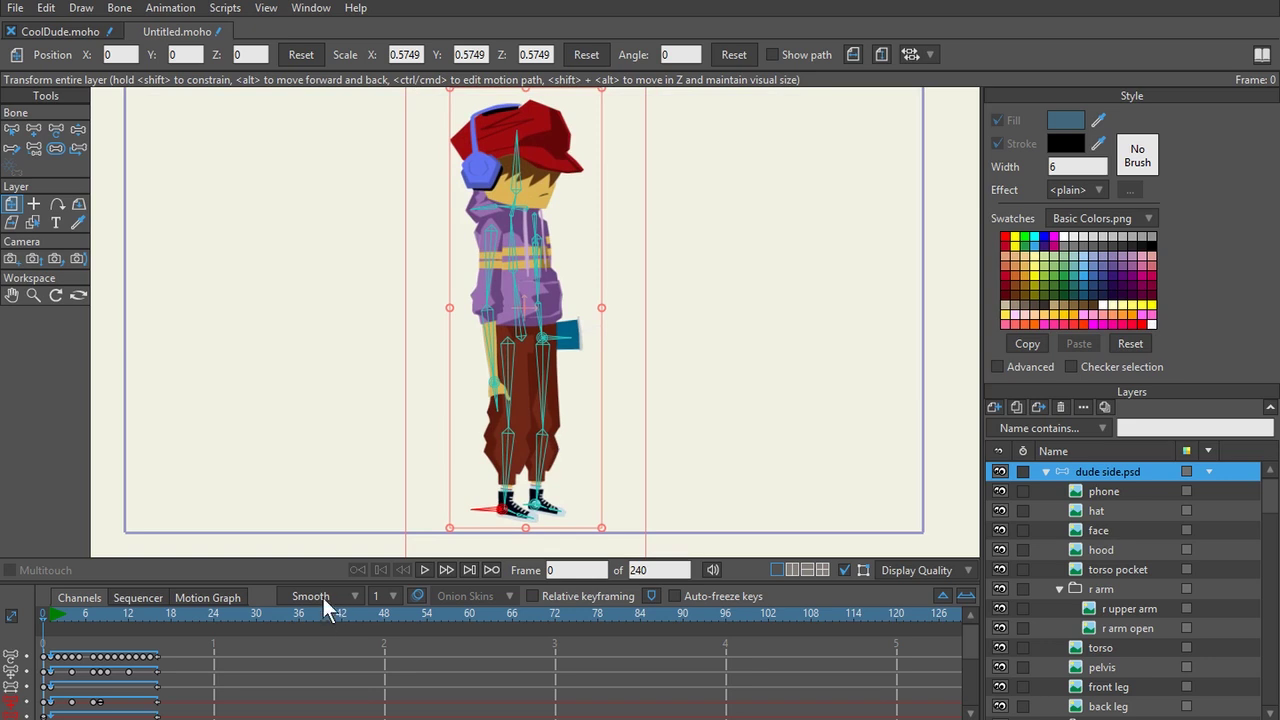
# Clear all animation from the document and keep the timeline at frame 0.
pyautogui.click(172, 12)
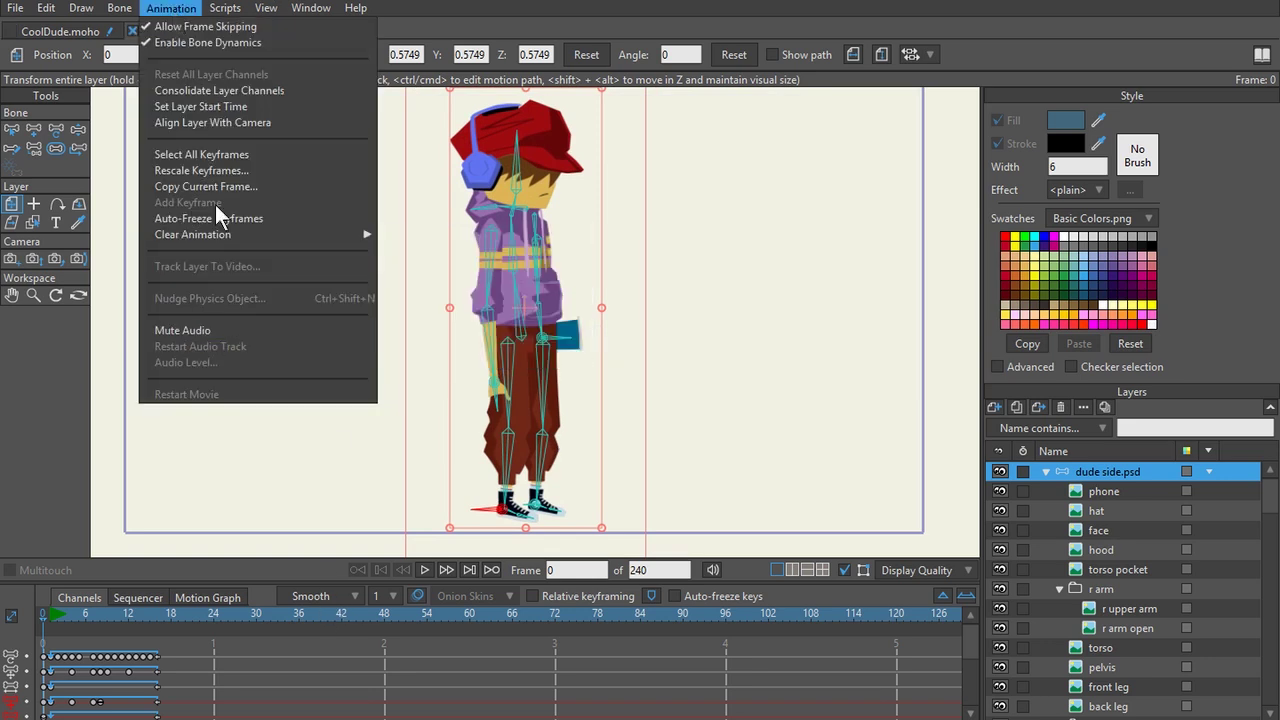
pyautogui.moveTo(360, 234)
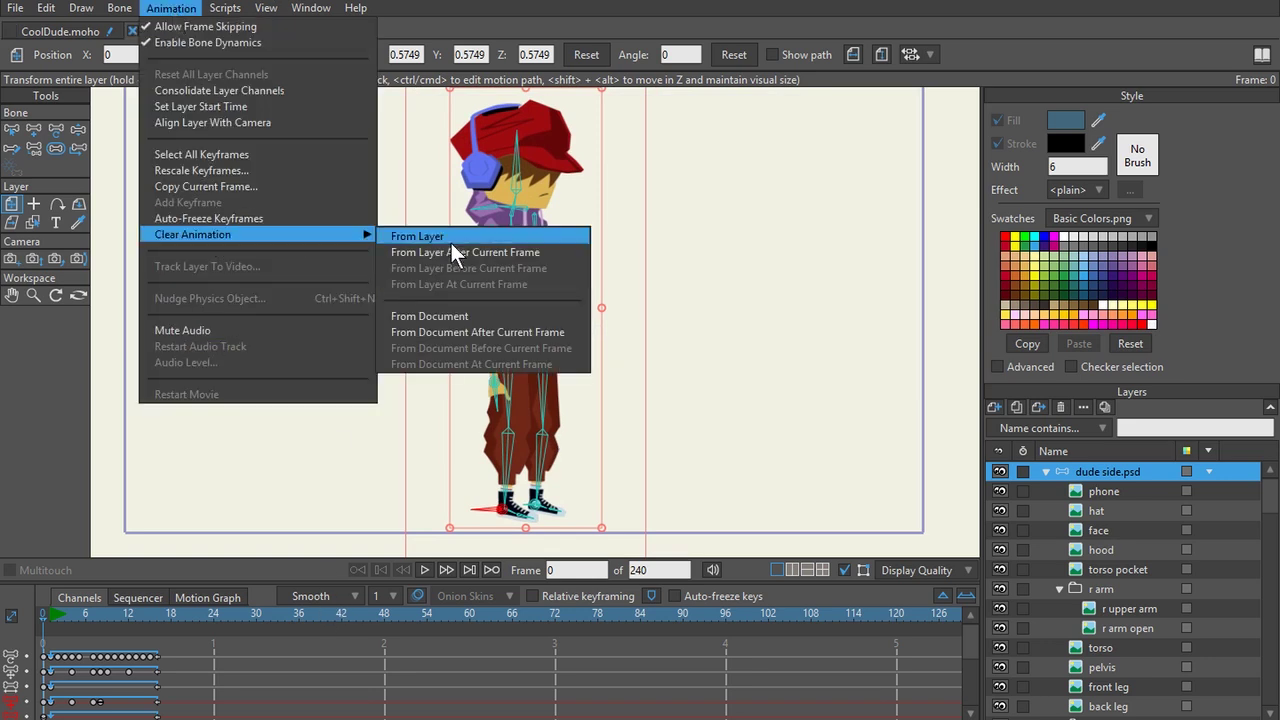
pyautogui.click(456, 311)
pyautogui.moveTo(46, 616); pyautogui.dragTo(37, 619)
pyautogui.scroll(5, 586, 280)
pyautogui.moveTo(608, 341); pyautogui.dragTo(701, 397)
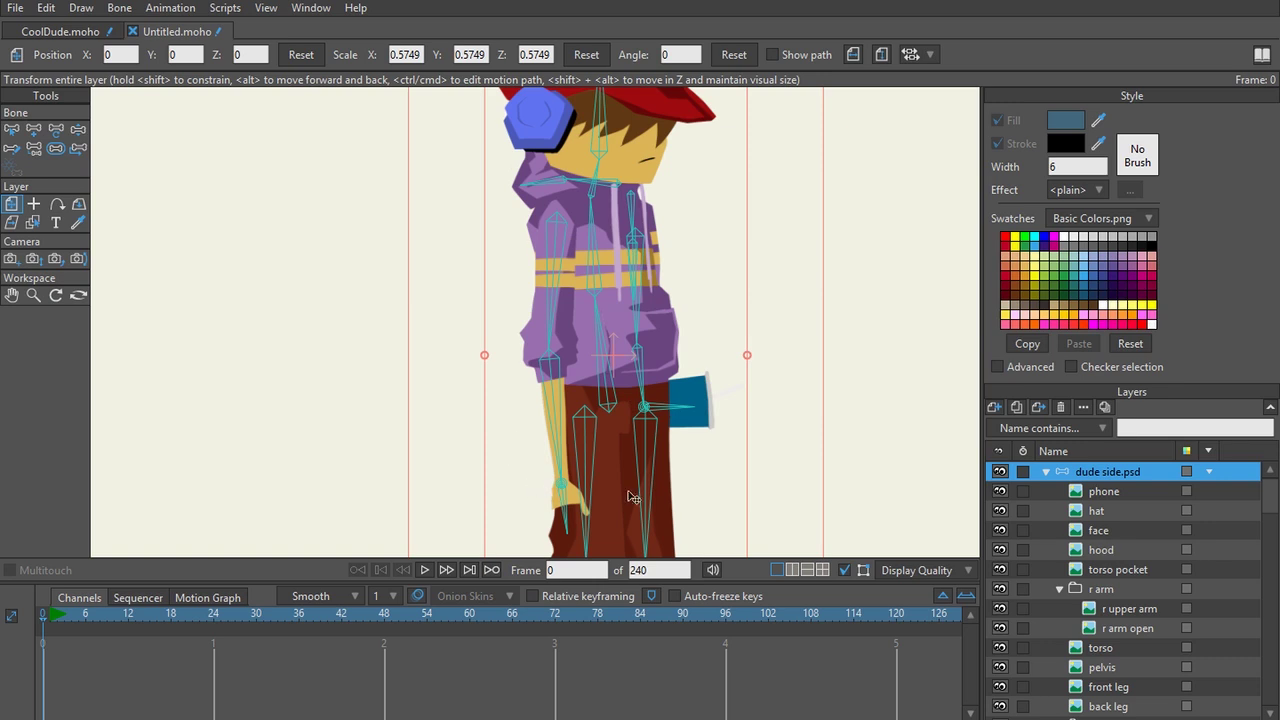
# Isolate the r arm group so that all the other character layers are hidden.
pyautogui.click(1120, 588)
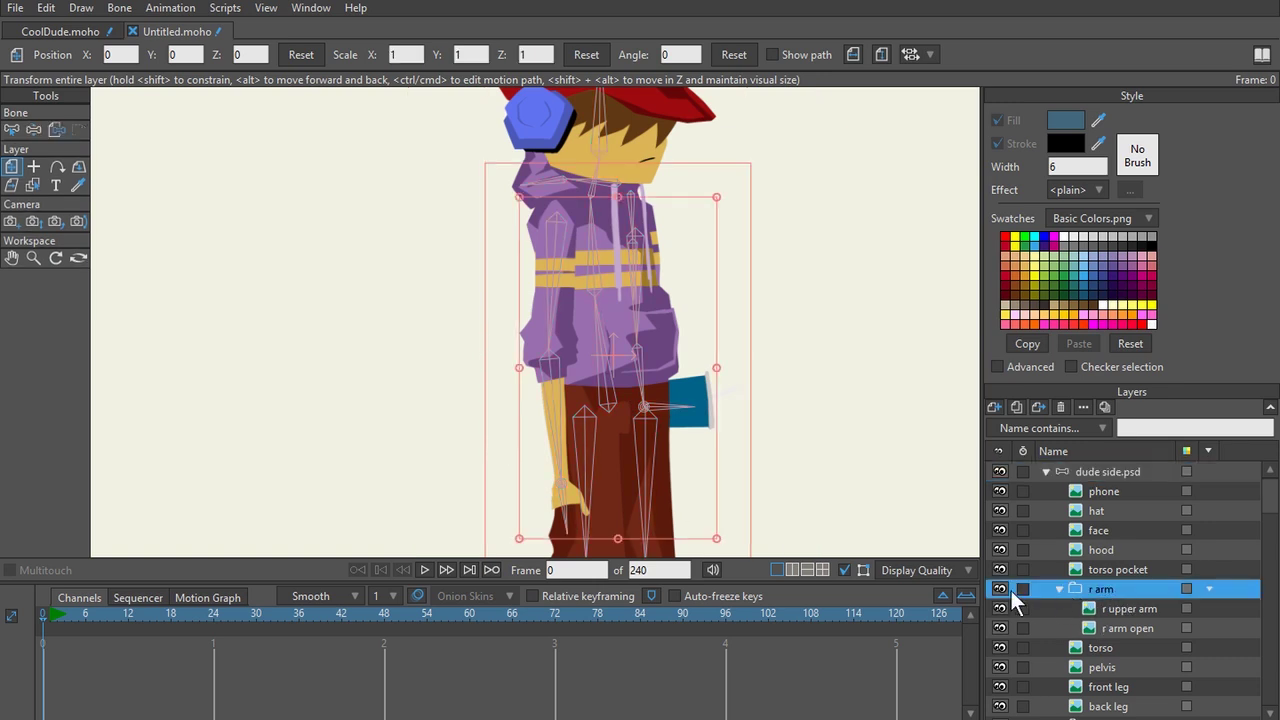
pyautogui.keyDown('alt'); pyautogui.click(1000, 589); pyautogui.keyUp('alt')
pyautogui.scroll(4, 471, 271)
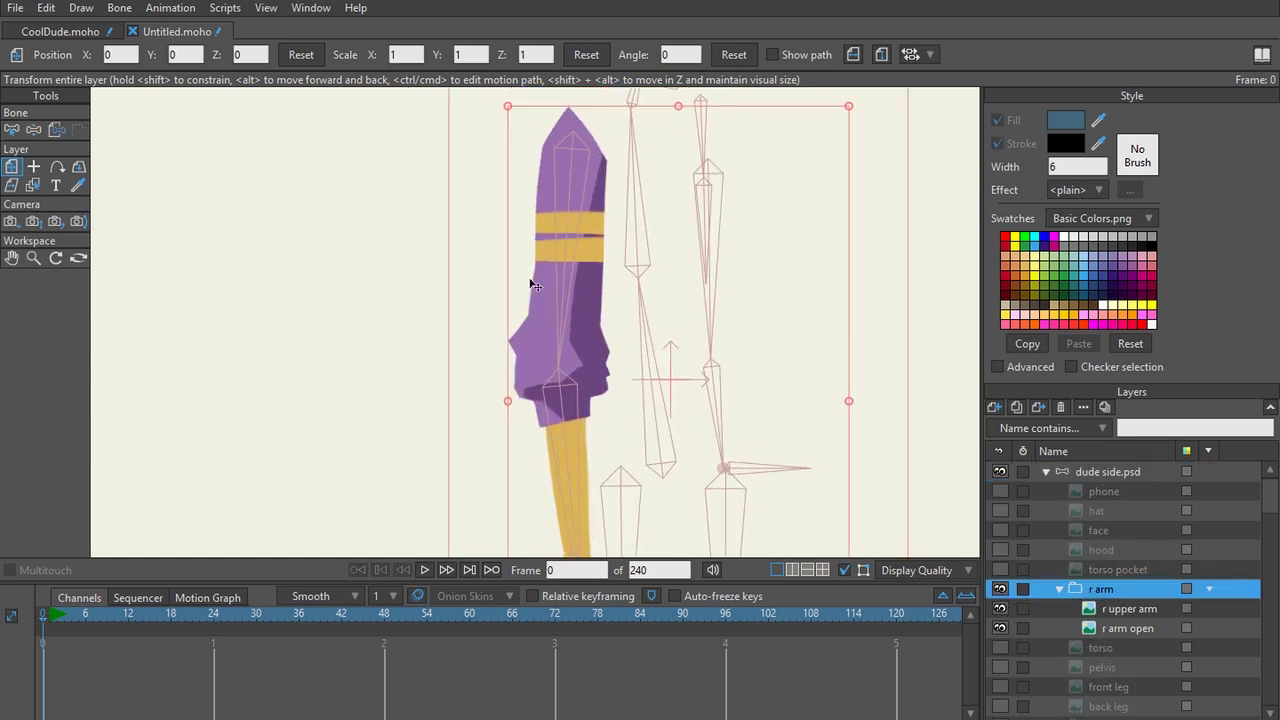
pyautogui.scroll(-2, 522, 226)
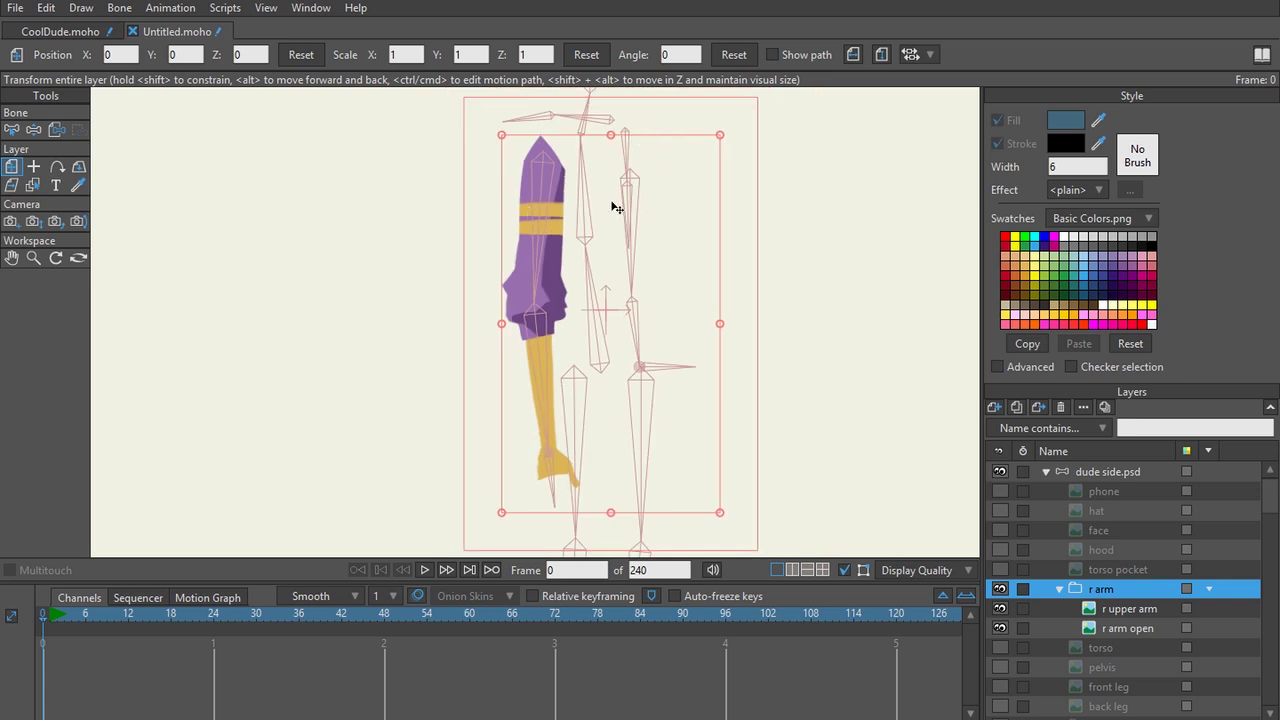
pyautogui.scroll(-3, 640, 340)
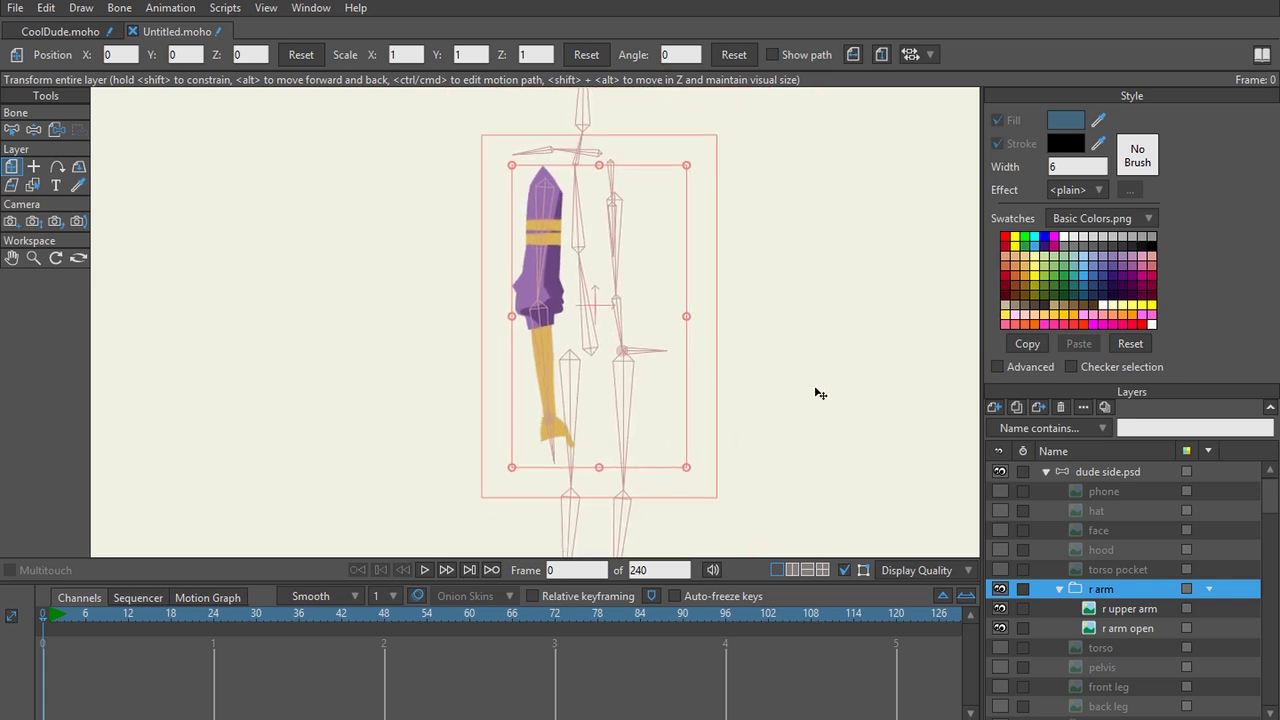
# Select every bone of the dude side.psd layer and hide the selected bones.
pyautogui.click(1105, 474)
pyautogui.press('z')
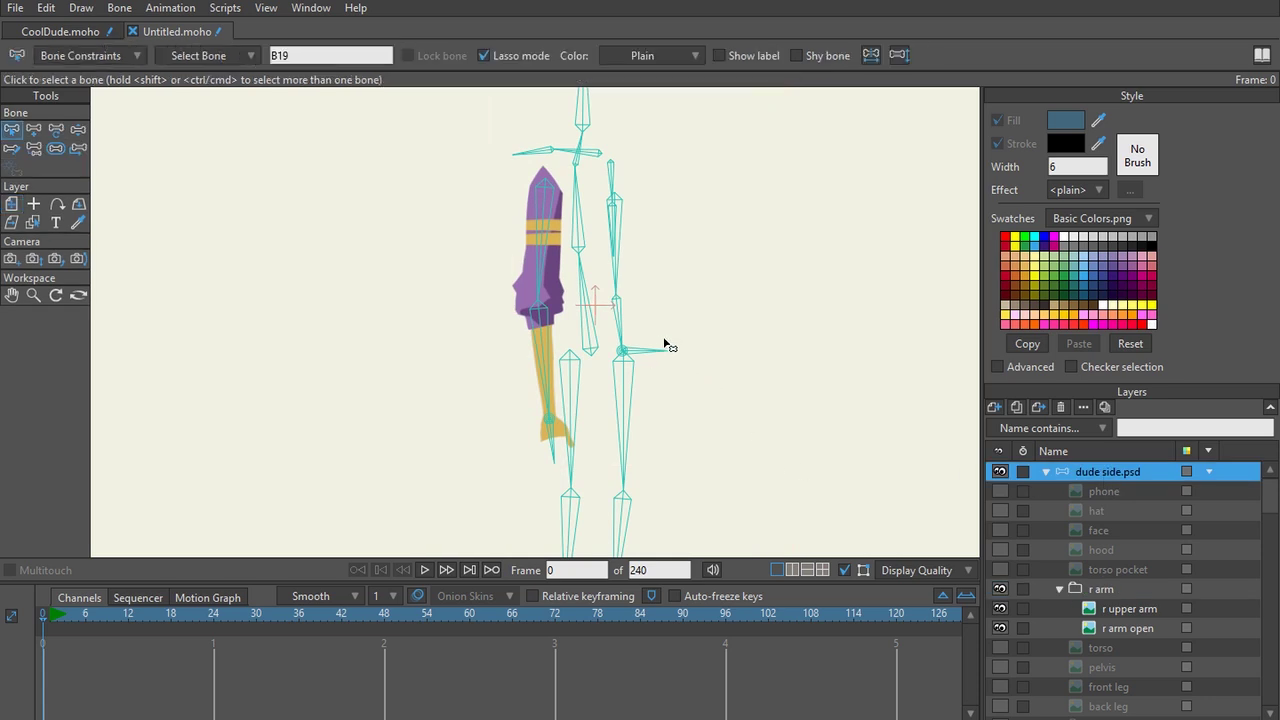
pyautogui.click(119, 8)
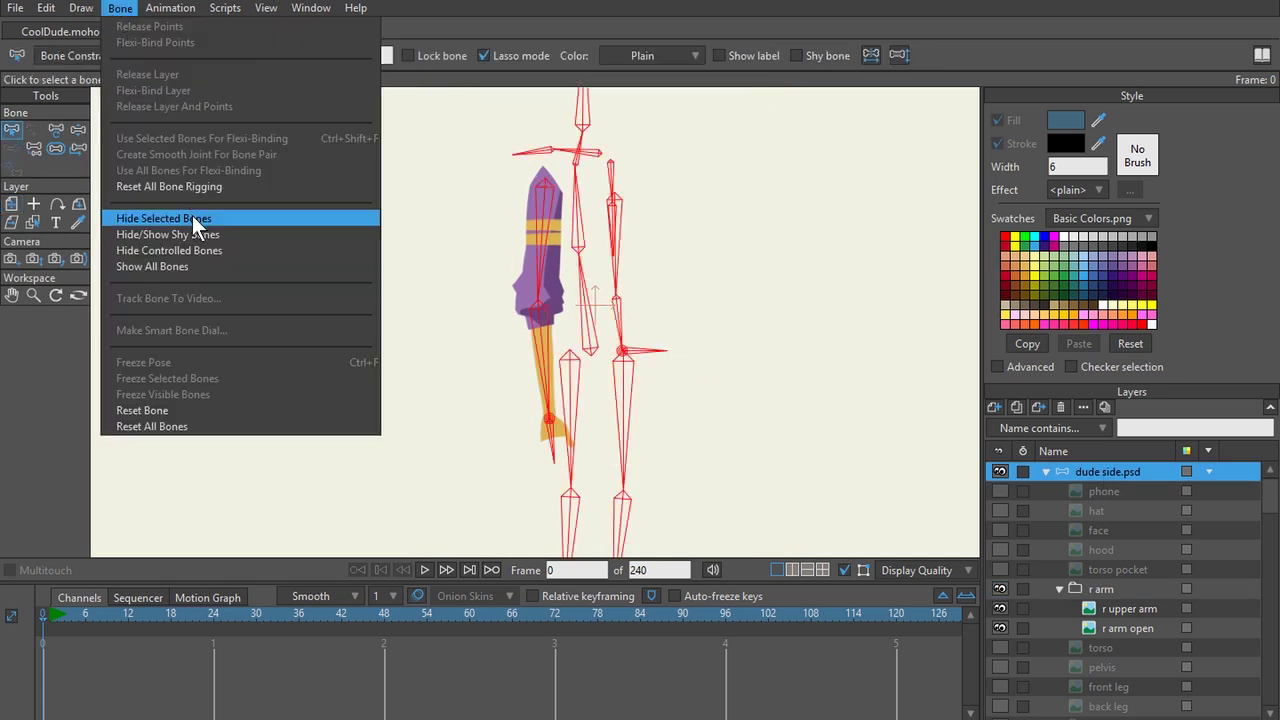
pyautogui.click(192, 218)
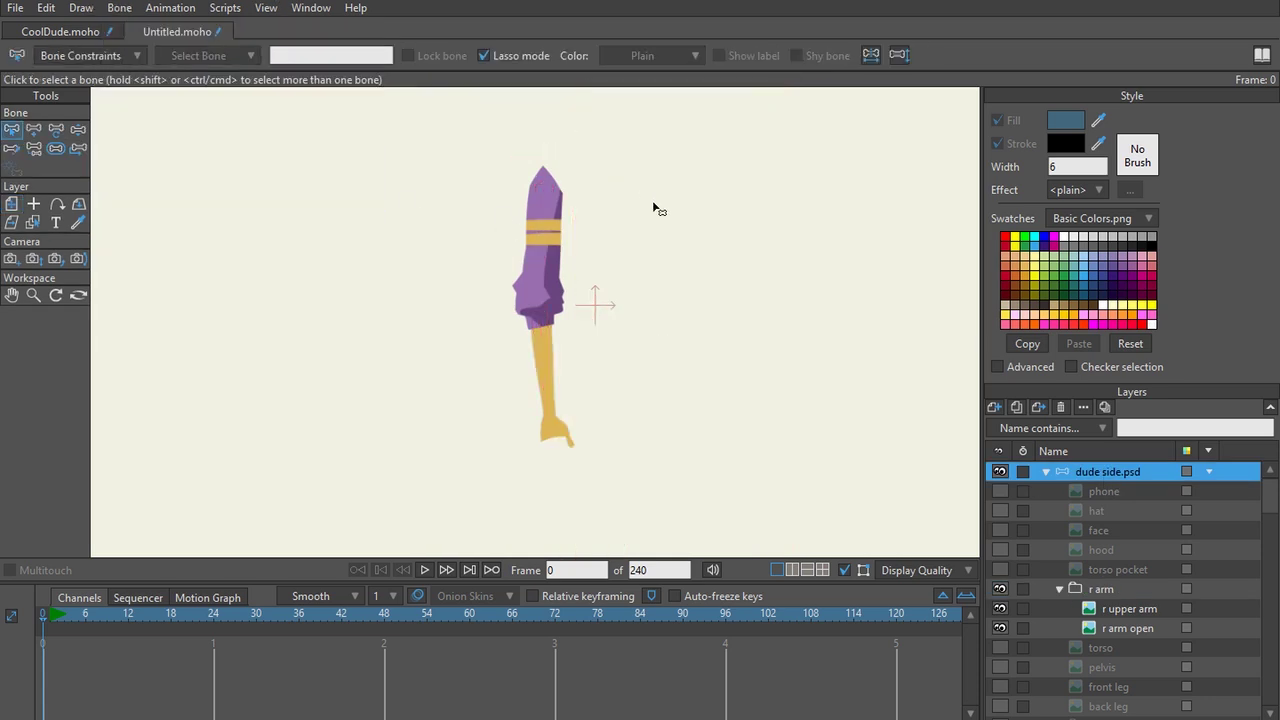
pyautogui.scroll(3, 595, 205)
pyautogui.moveTo(614, 182); pyautogui.dragTo(656, 284)
pyautogui.scroll(2, 634, 238)
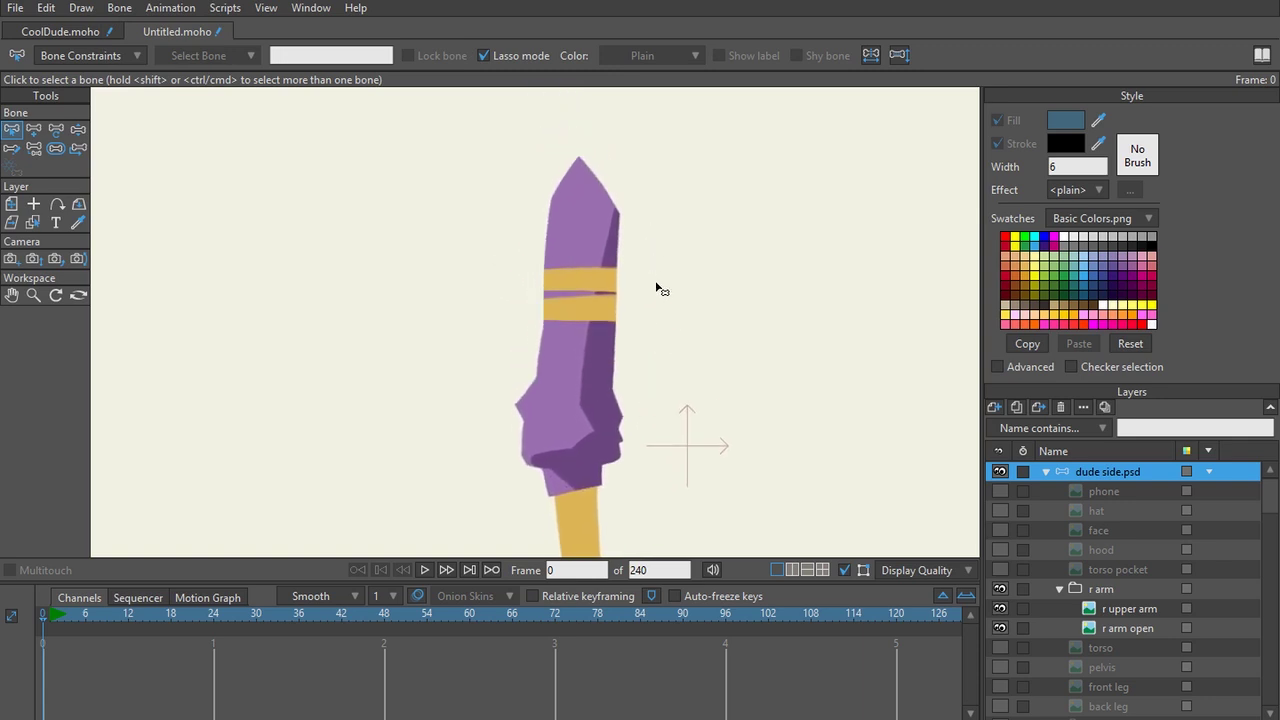
# Add a vector layer directly below the r upper arm layer and name it Mesh_RUpperArm.
pyautogui.click(1136, 610)
pyautogui.click(995, 405)
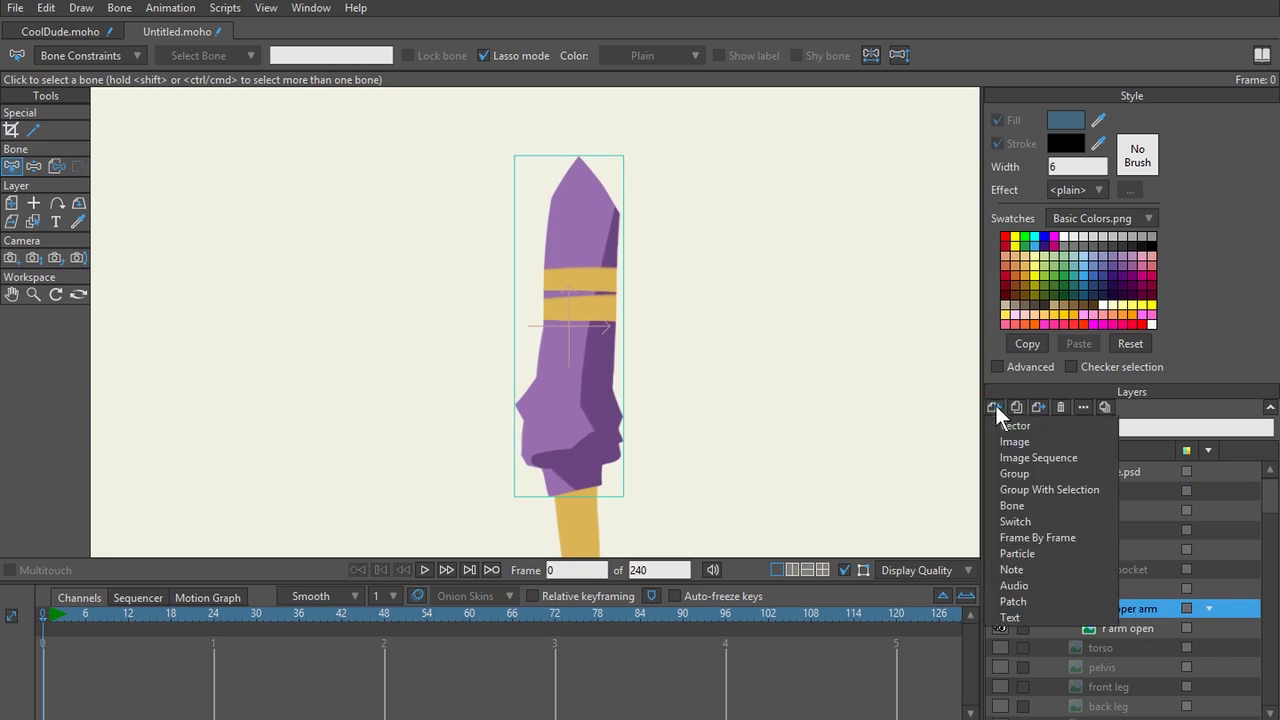
pyautogui.click(1016, 426)
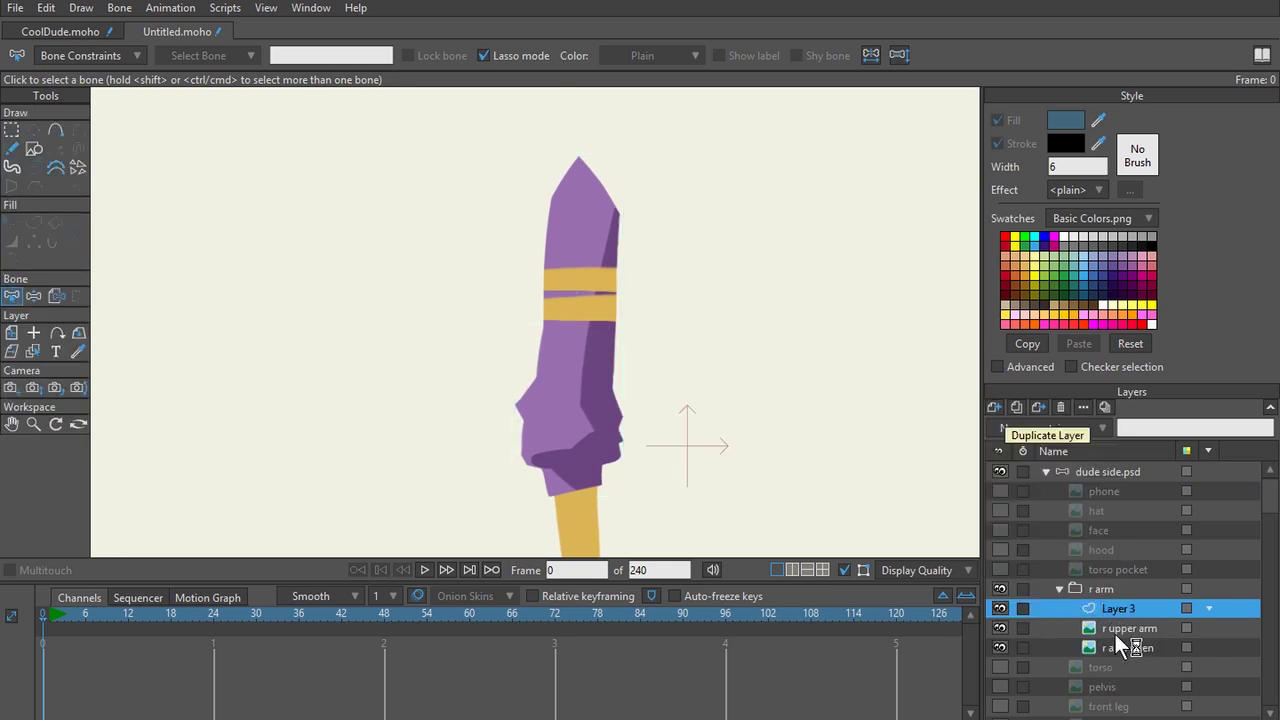
pyautogui.click(1117, 630)
pyautogui.moveTo(1122, 609); pyautogui.dragTo(1120, 640)
pyautogui.doubleClick(1122, 626)
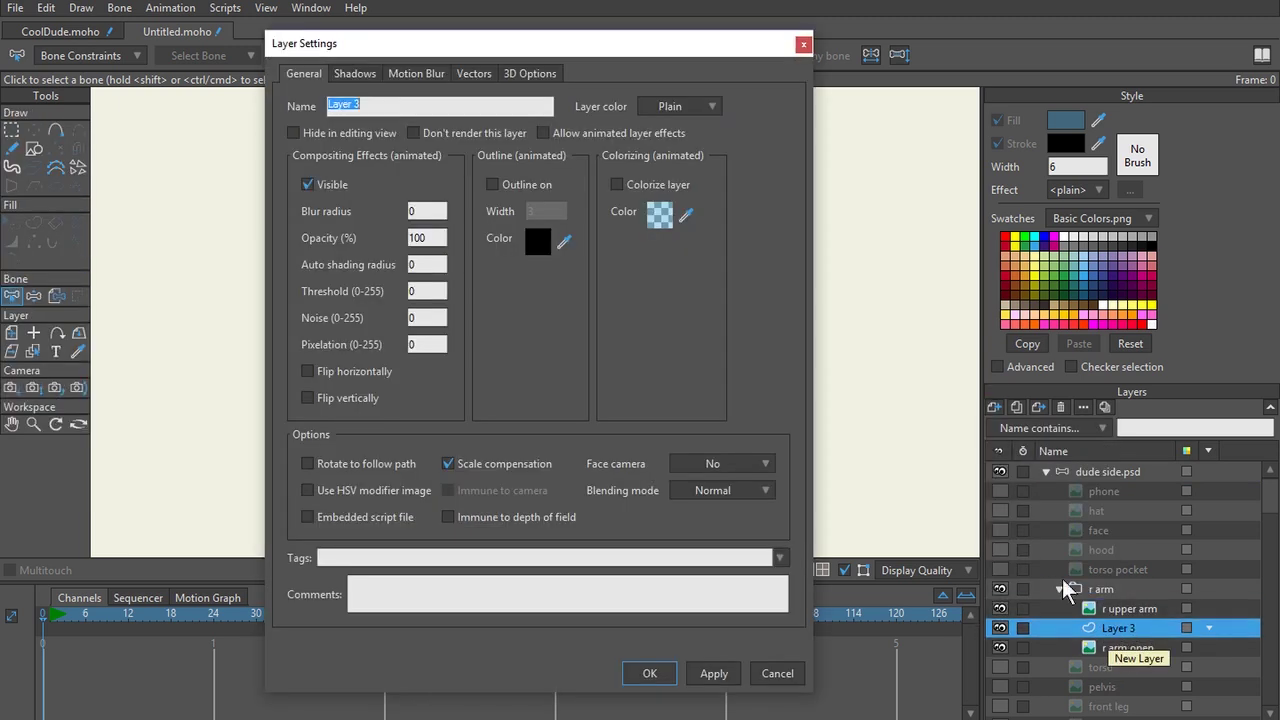
pyautogui.write('Mesh_R')
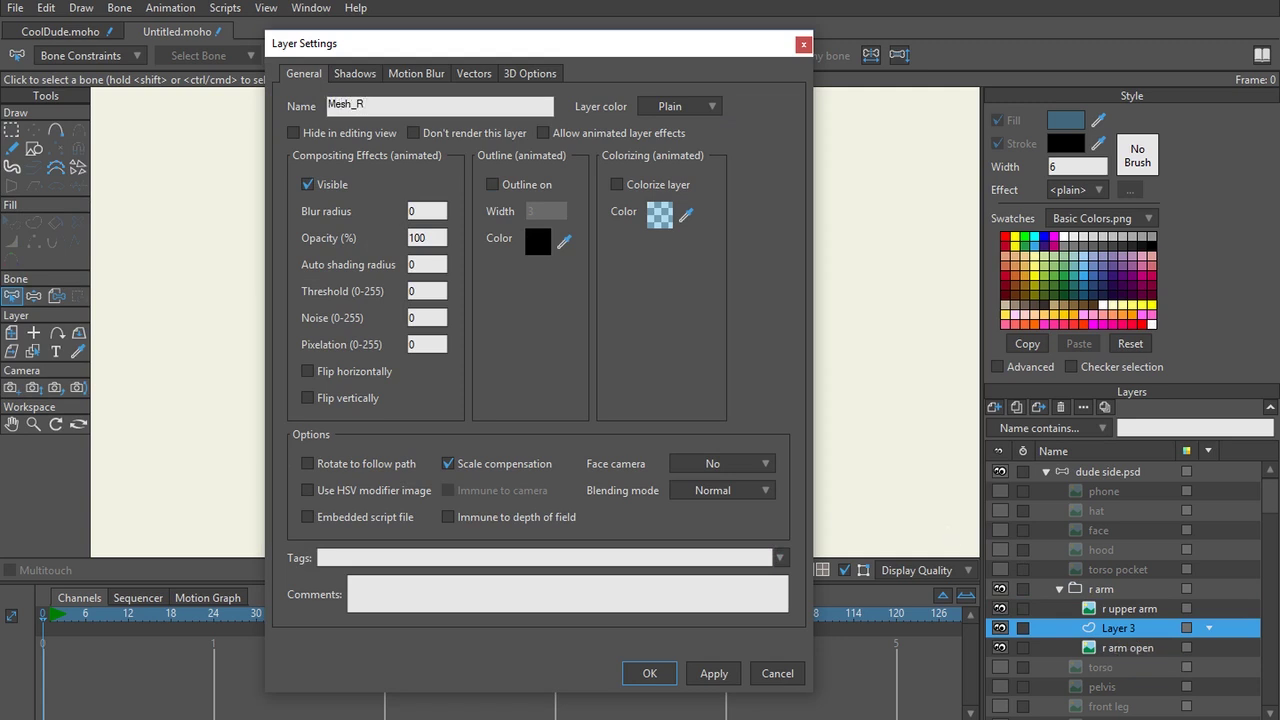
pyautogui.write('UpperArm')
pyautogui.press('Return')
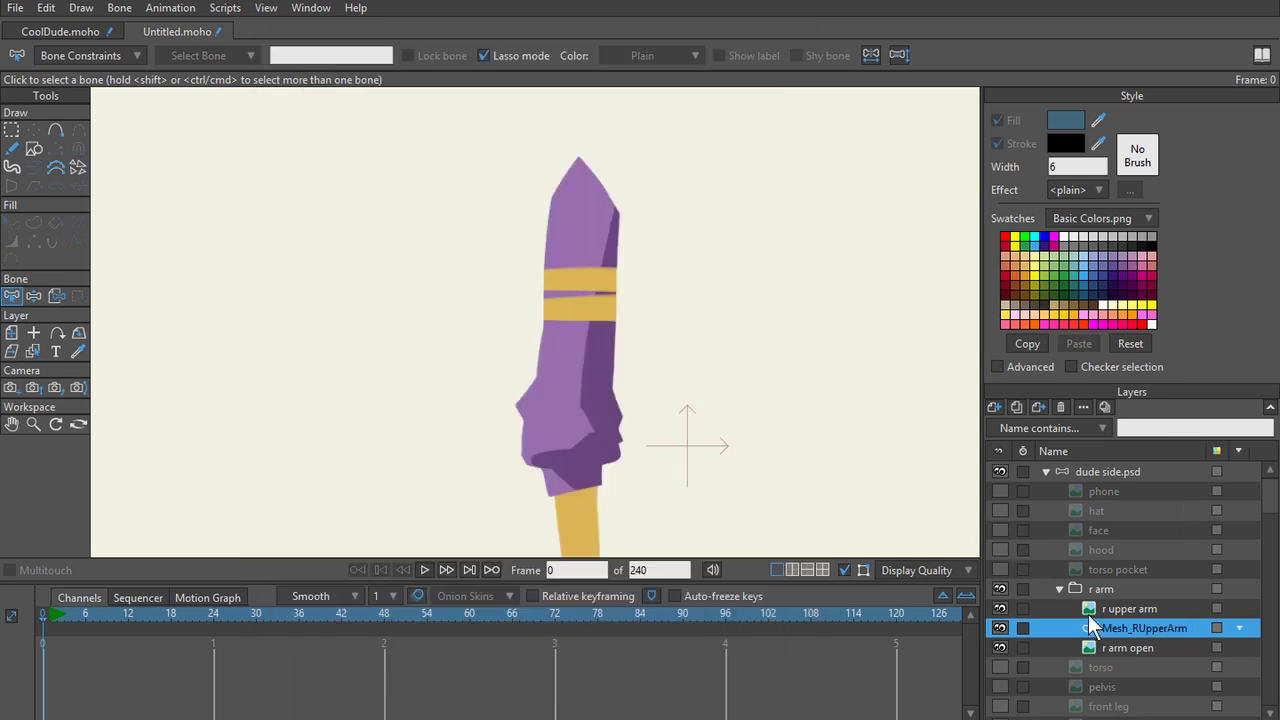
# Add a vector layer directly below the r arm open layer and name it Mesh_RArmOpen.
pyautogui.scroll(-1, 1095, 594)
pyautogui.moveTo(730, 380); pyautogui.dragTo(702, 302)
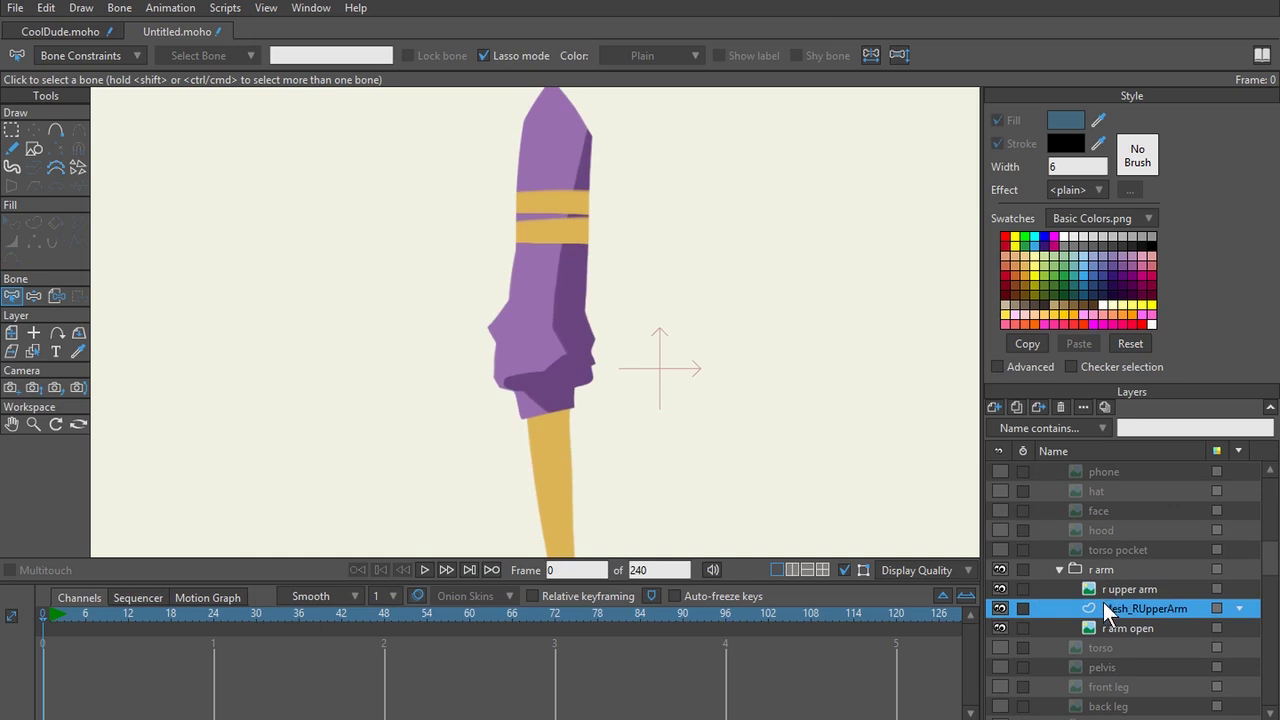
pyautogui.scroll(-1, 850, 462)
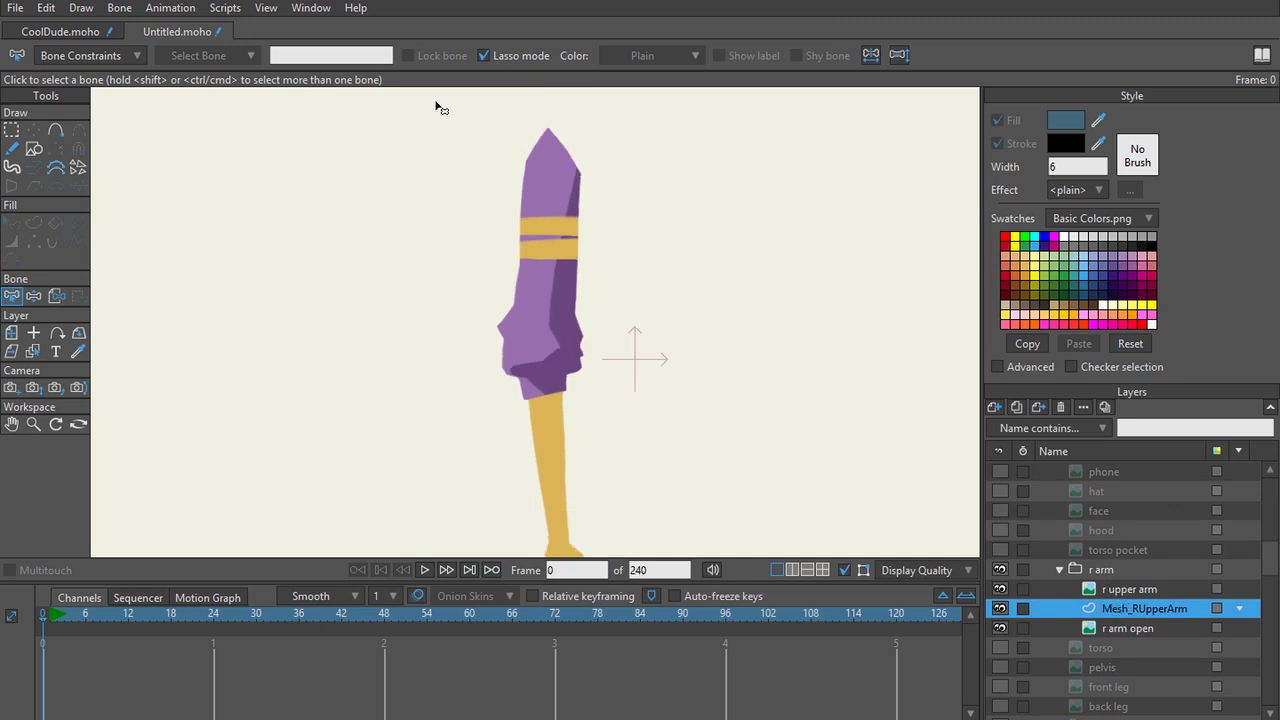
pyautogui.scroll(1, 554, 290)
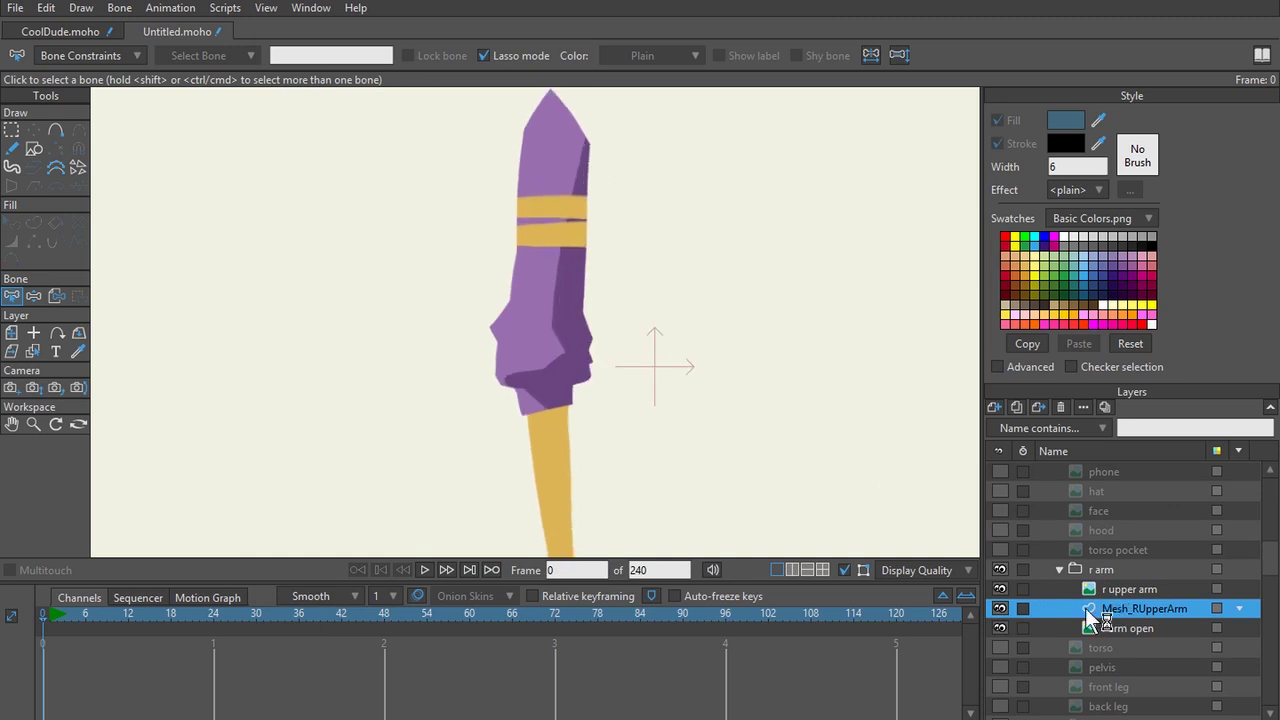
pyautogui.click(1123, 629)
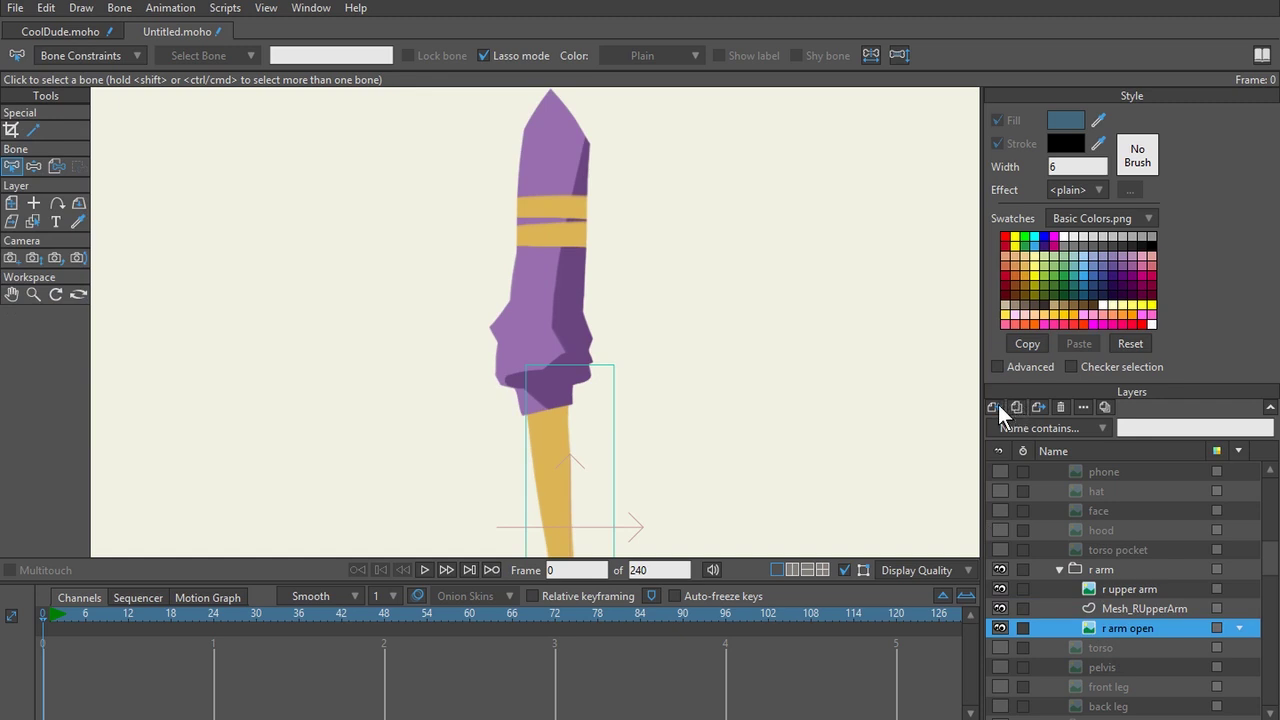
pyautogui.click(994, 406)
pyautogui.click(1011, 424)
pyautogui.moveTo(1075, 632); pyautogui.dragTo(1078, 650)
pyautogui.doubleClick(1130, 648)
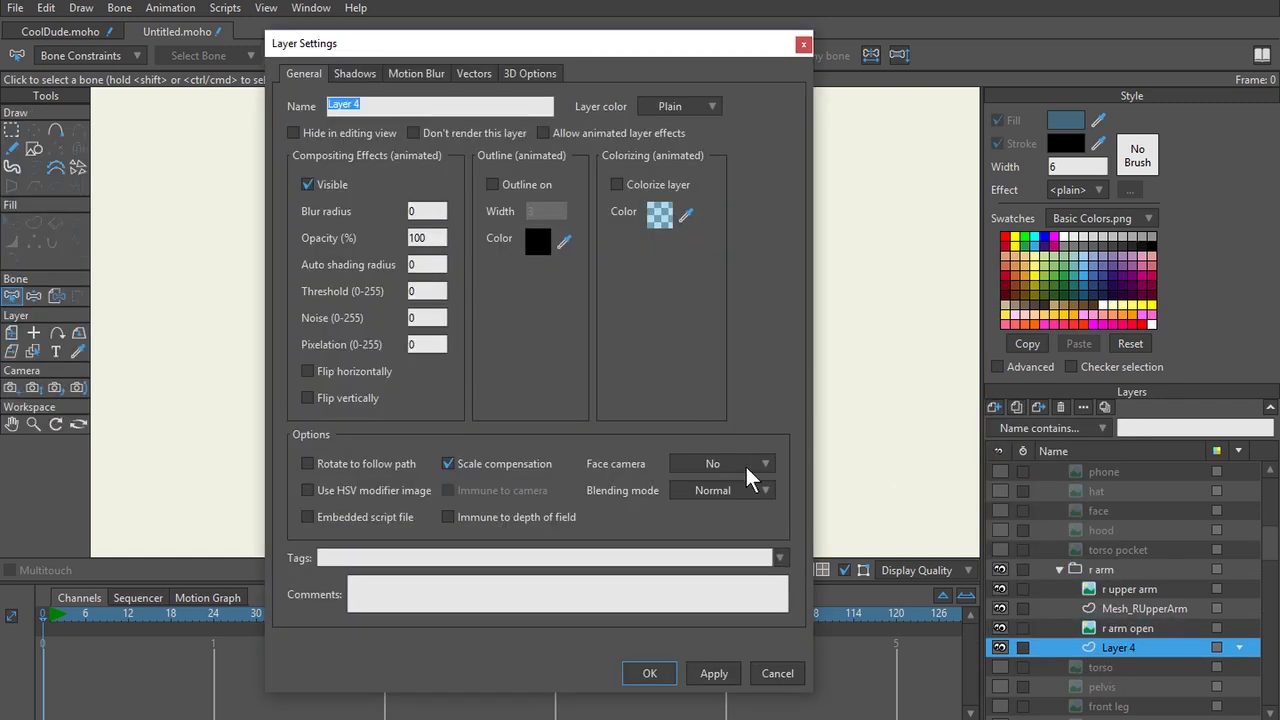
pyautogui.press('BackSpace')
pyautogui.write('Me')
pyautogui.write('sh_RArmOpen')
pyautogui.click(649, 673)
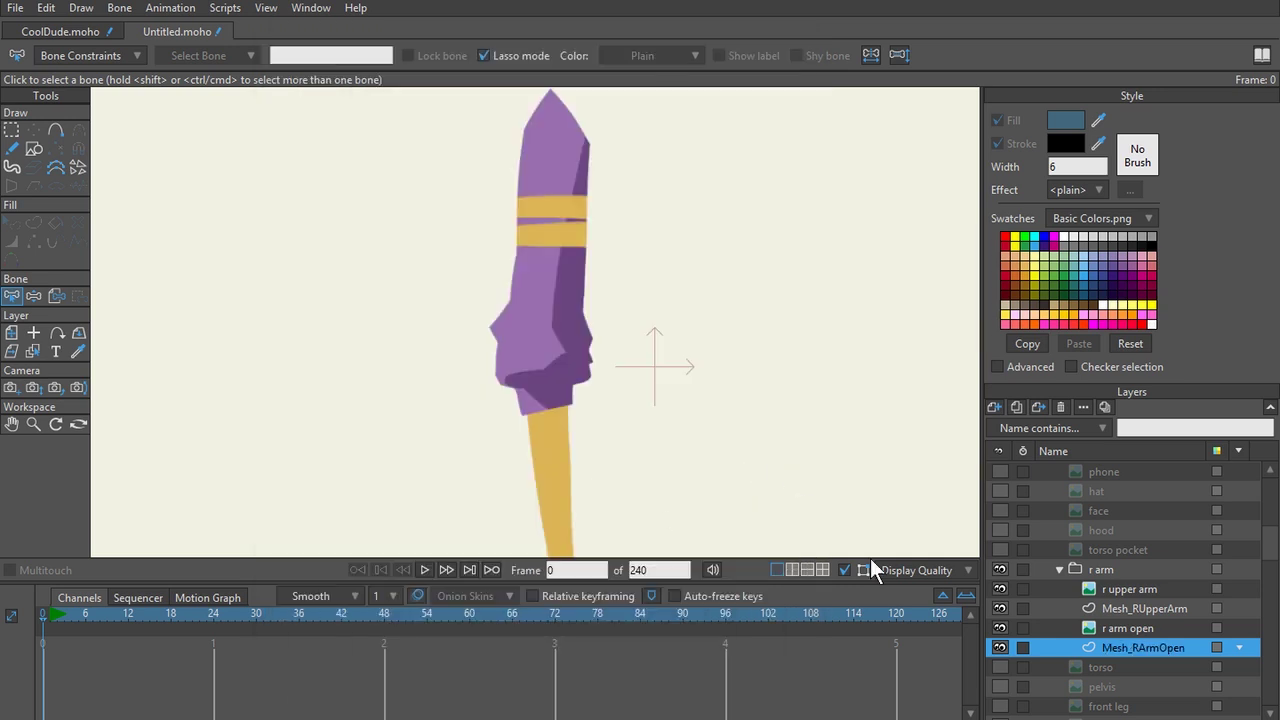
# On the Mesh_RUpperArm layer, draw a closed outline of straight segments just outside the upper arm image, welding its ends at the tip.
pyautogui.scroll(-1, 676, 390)
pyautogui.moveTo(664, 414); pyautogui.dragTo(697, 467)
pyautogui.scroll(1, 663, 383)
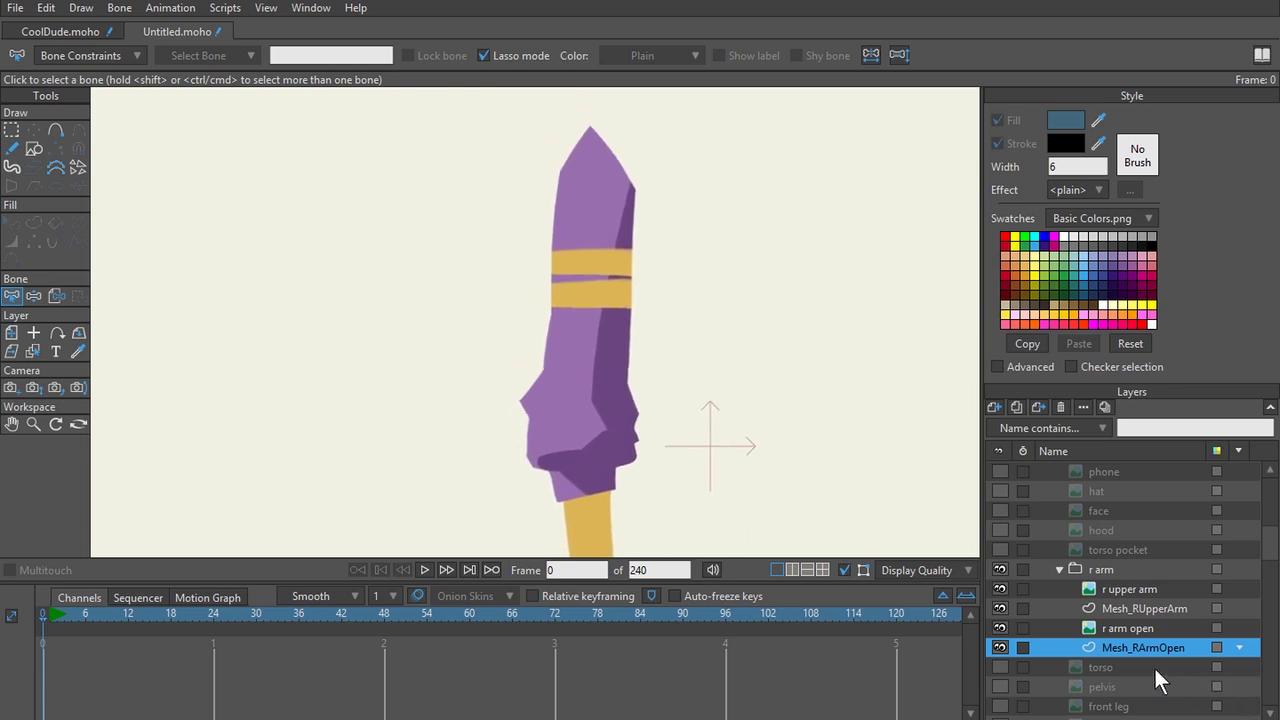
pyautogui.click(1166, 609)
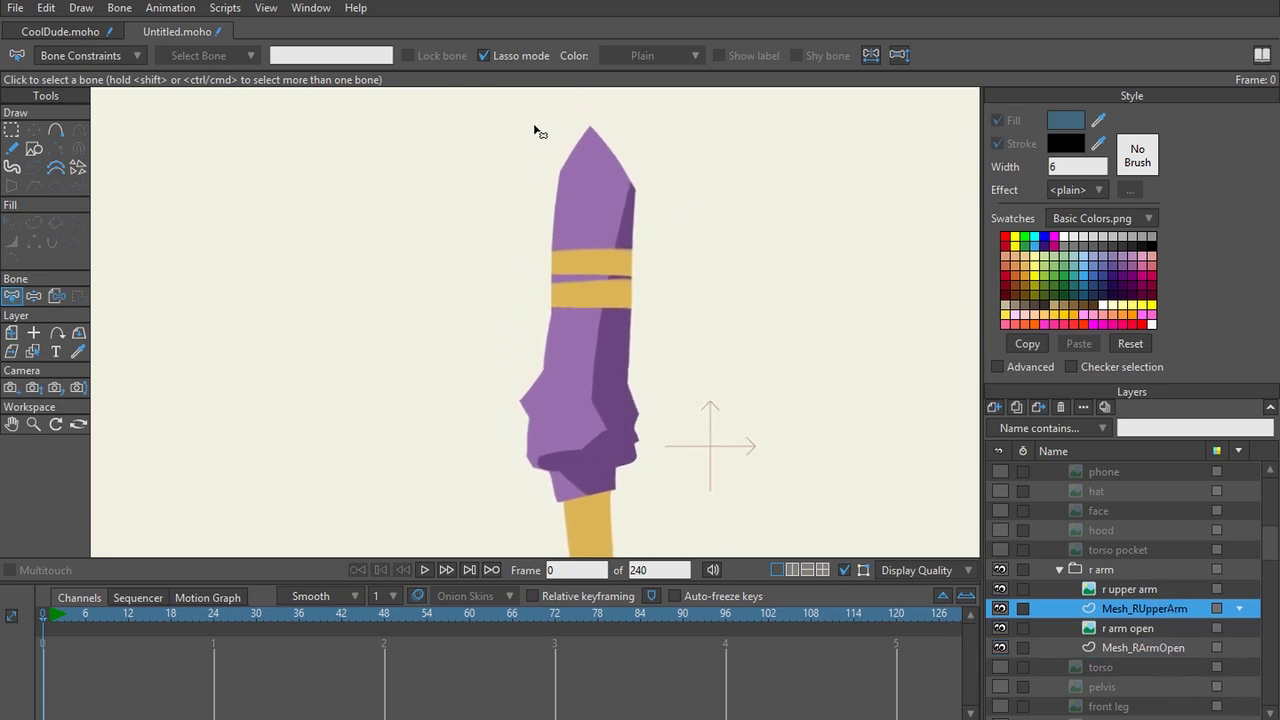
pyautogui.press('a')
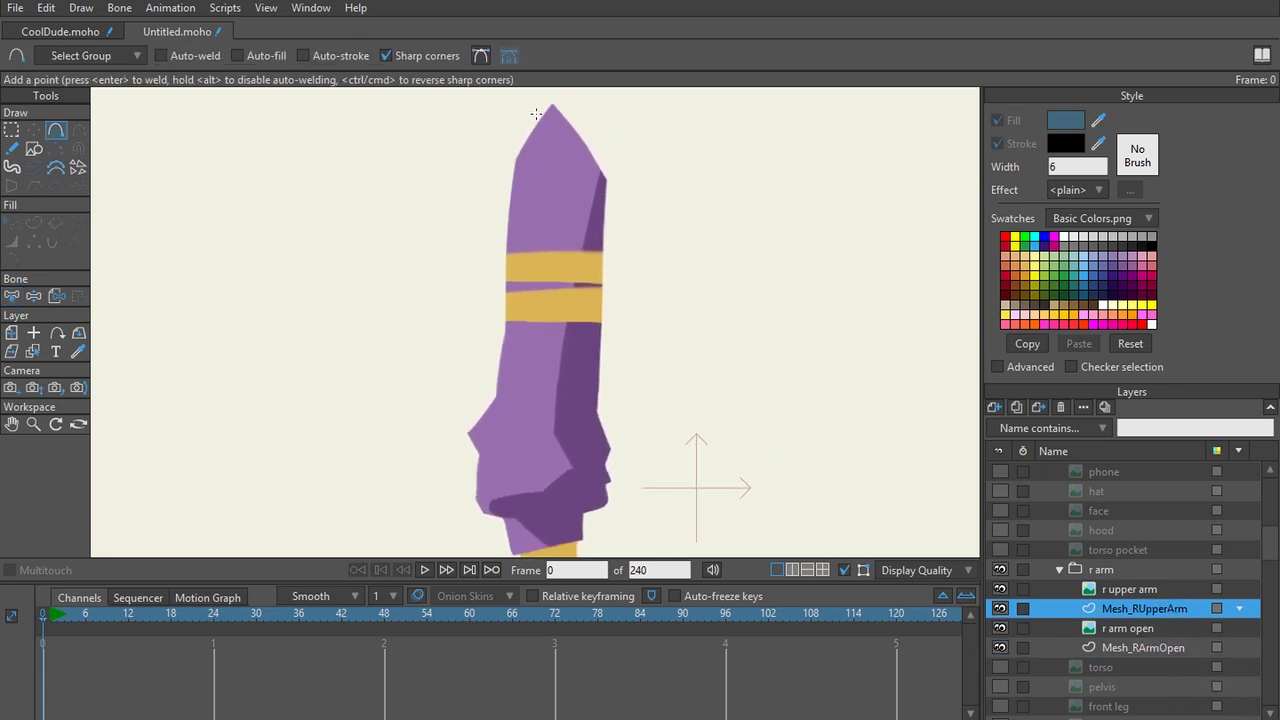
pyautogui.moveTo(542, 102); pyautogui.dragTo(449, 440)
pyautogui.moveTo(458, 521); pyautogui.dragTo(496, 489)
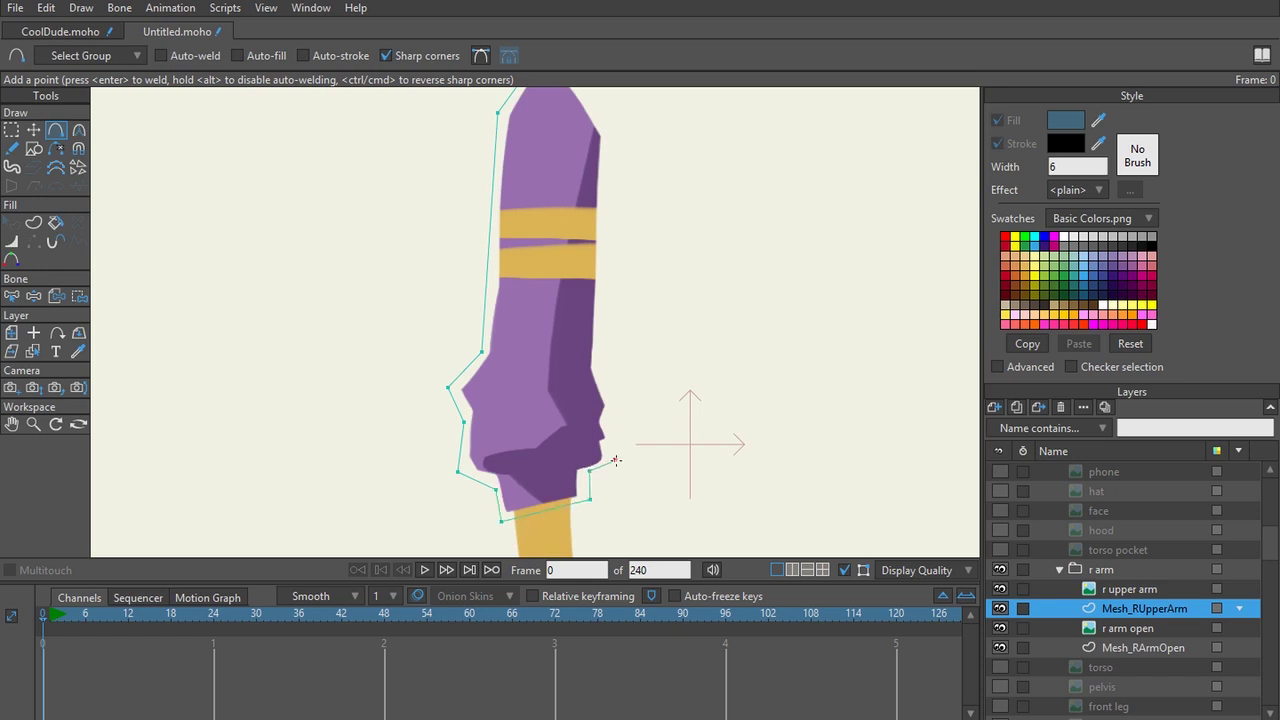
pyautogui.click(617, 398)
pyautogui.click(599, 354)
pyautogui.click(608, 128)
pyautogui.moveTo(602, 123); pyautogui.dragTo(655, 404)
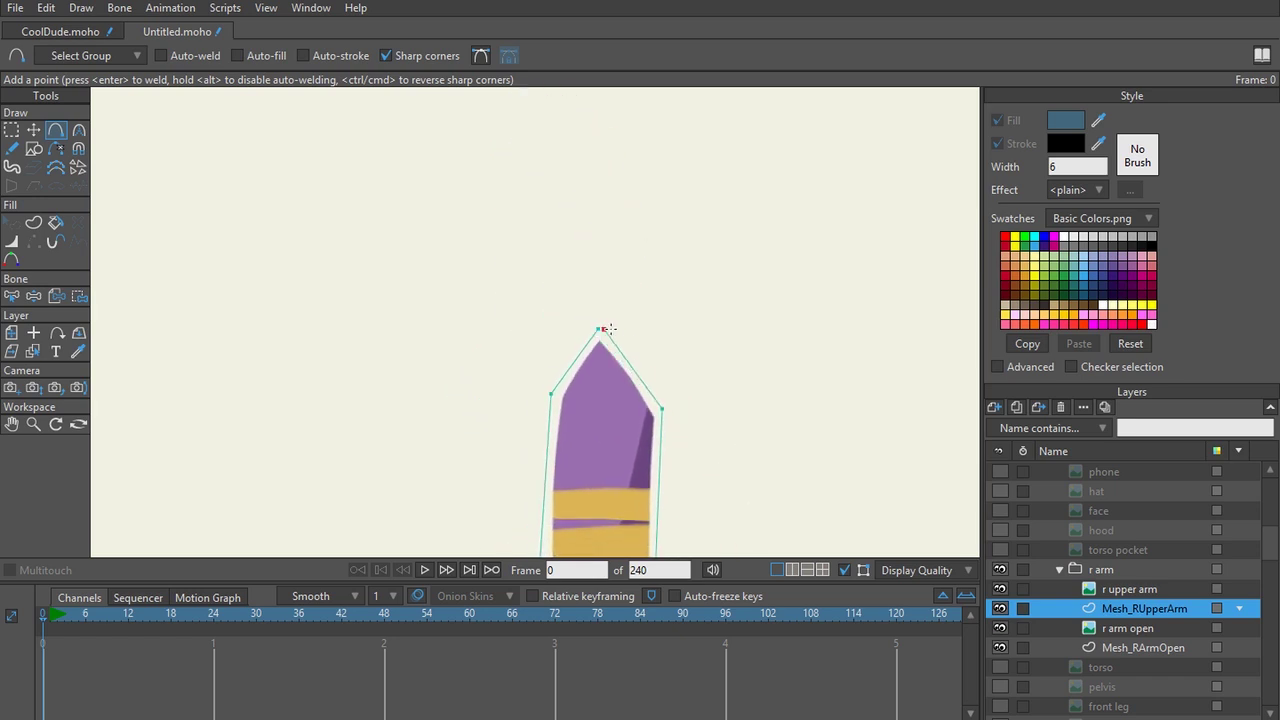
pyautogui.press('Return')
# Create a fill-only shape from the closed outline around the upper arm.
pyautogui.scroll(-4, 683, 437)
pyautogui.moveTo(683, 437); pyautogui.dragTo(646, 286)
pyautogui.scroll(3, 634, 254)
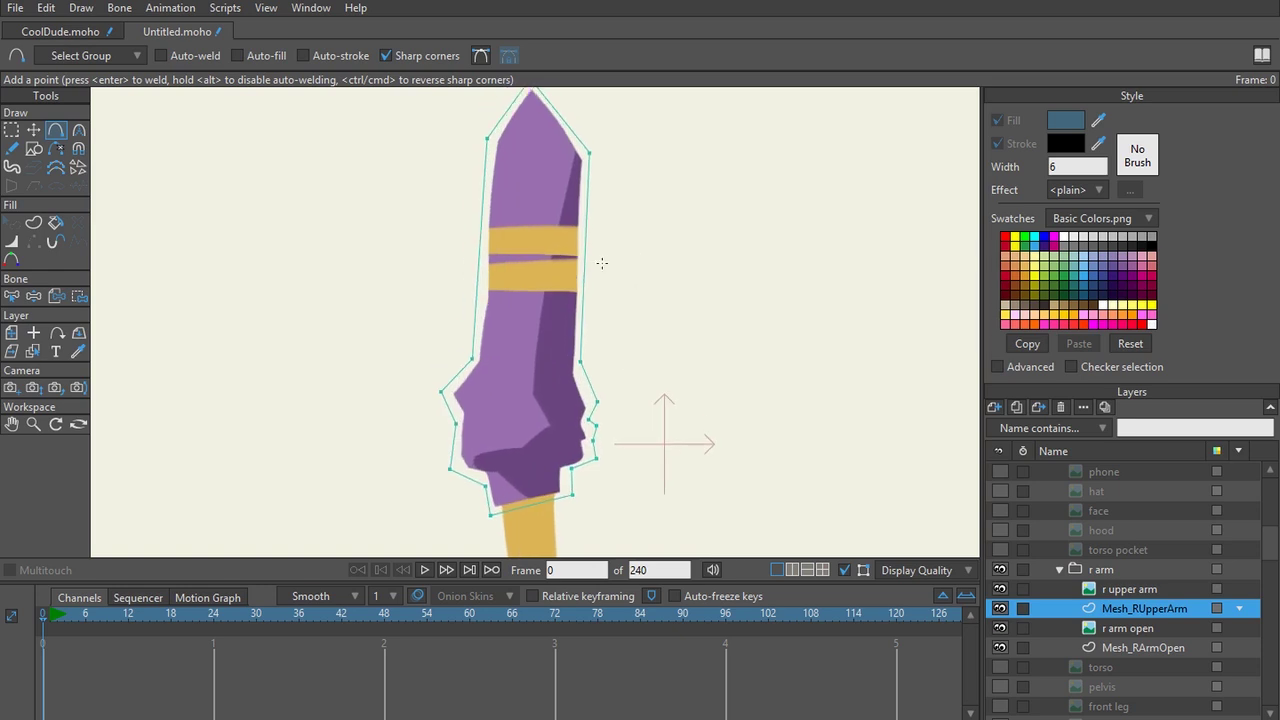
pyautogui.press('u')
pyautogui.click(481, 241)
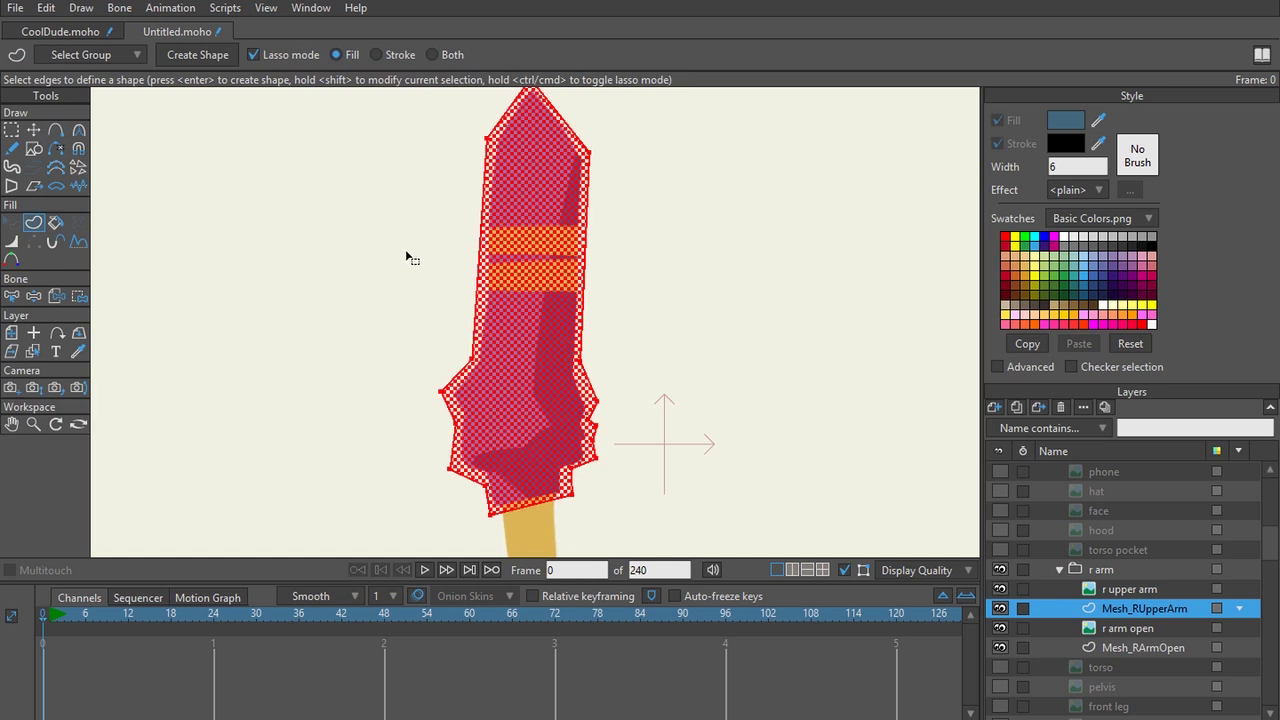
pyautogui.click(196, 55)
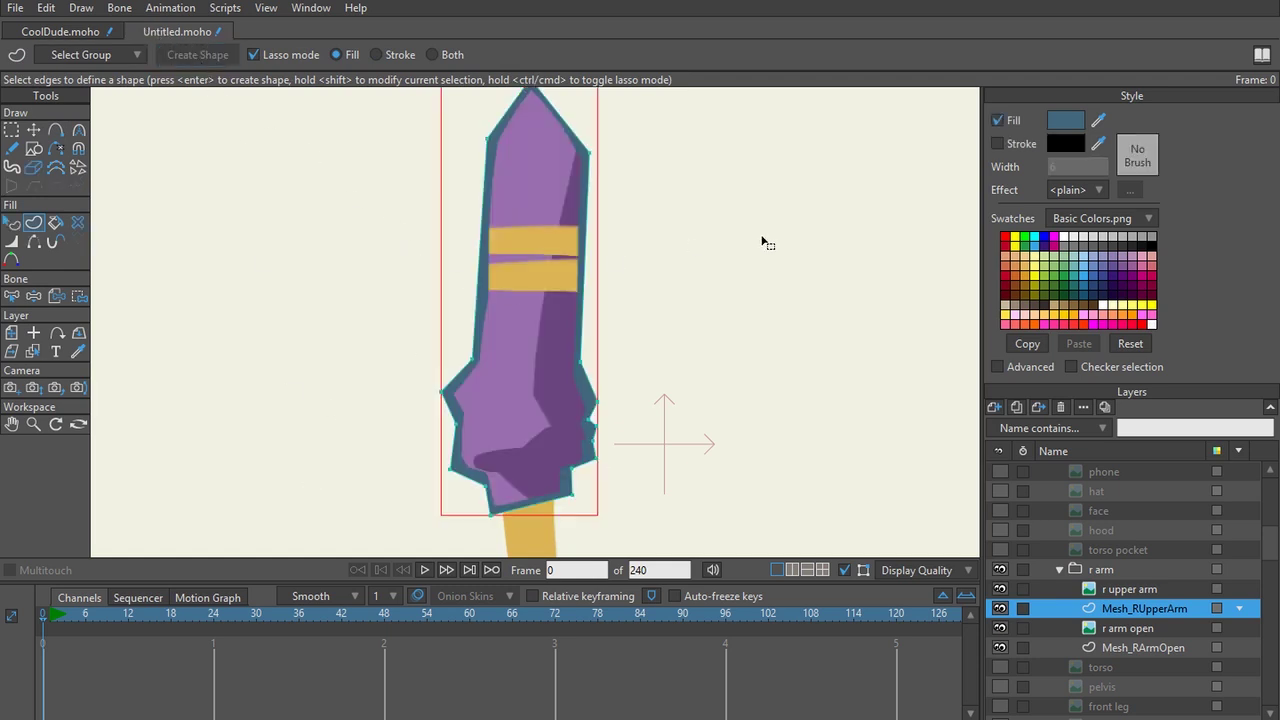
# Convert the filled upper arm outline into a triangulated 2D mesh.
pyautogui.scroll(-1, 656, 362)
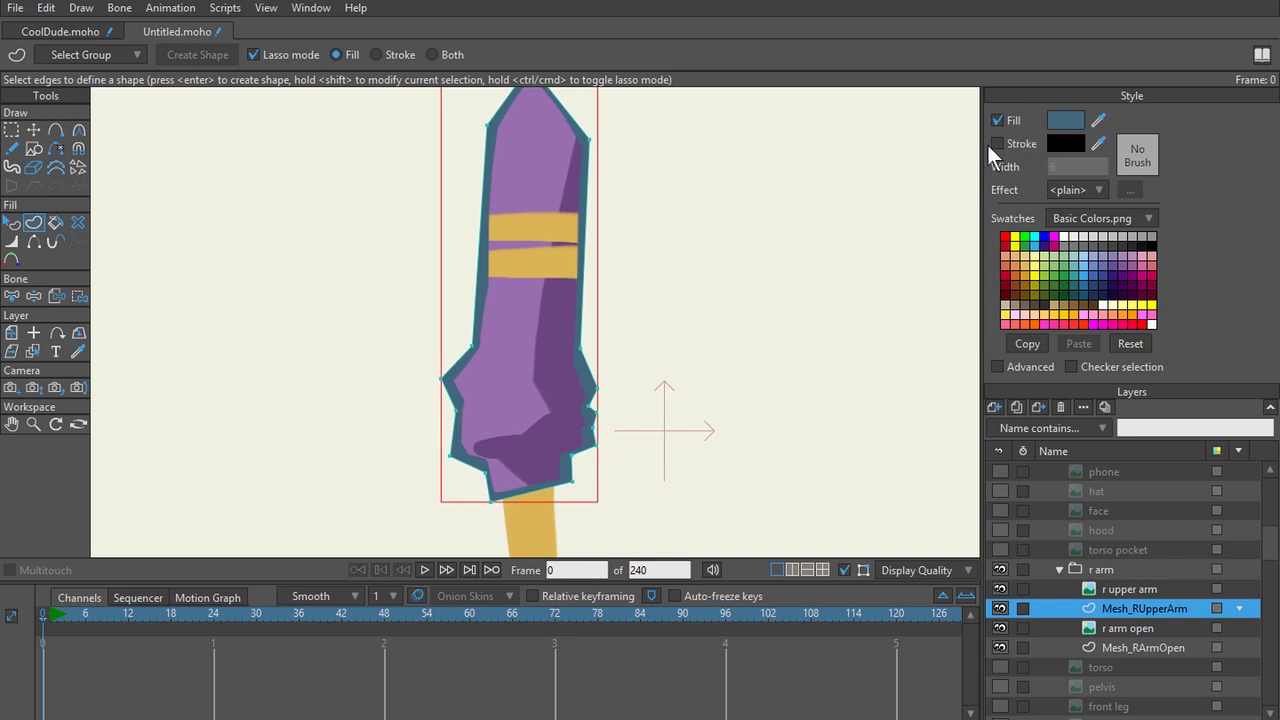
pyautogui.scroll(3, 800, 200)
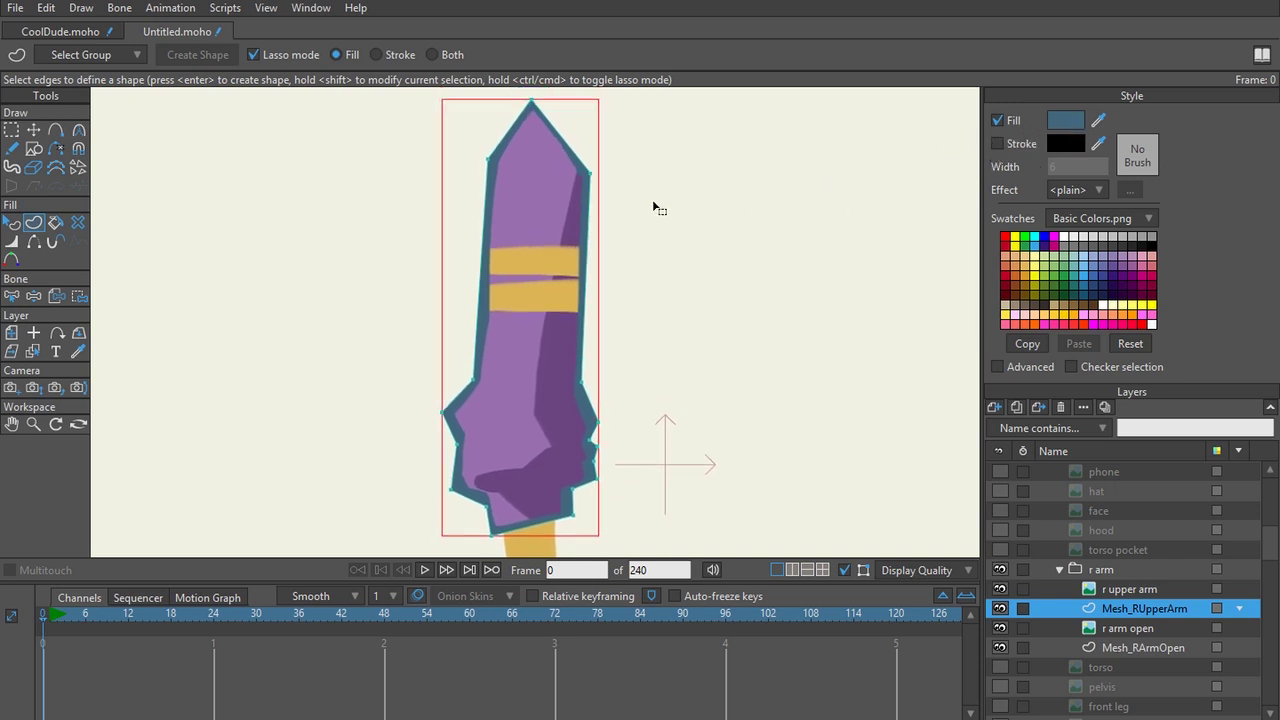
pyautogui.click(88, 12)
pyautogui.click(160, 267)
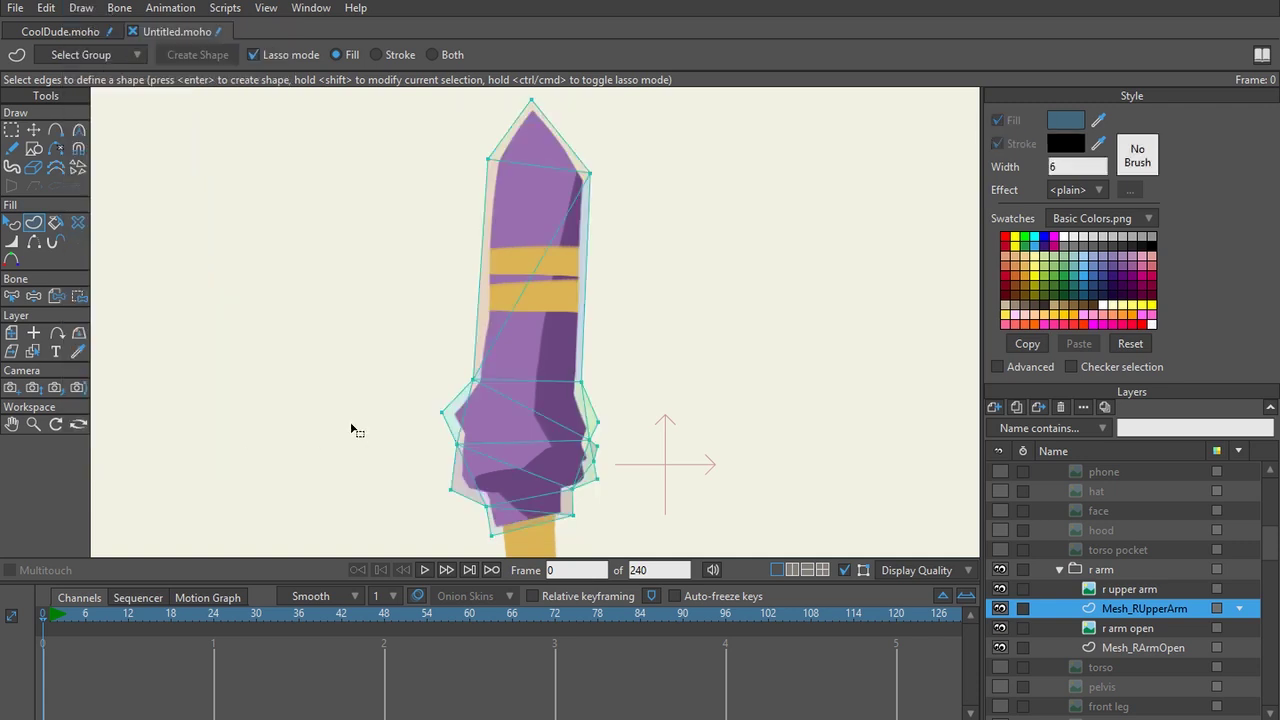
pyautogui.scroll(4, 353, 430)
pyautogui.moveTo(357, 431); pyautogui.dragTo(377, 331)
pyautogui.scroll(-4, 400, 390)
pyautogui.press('t')
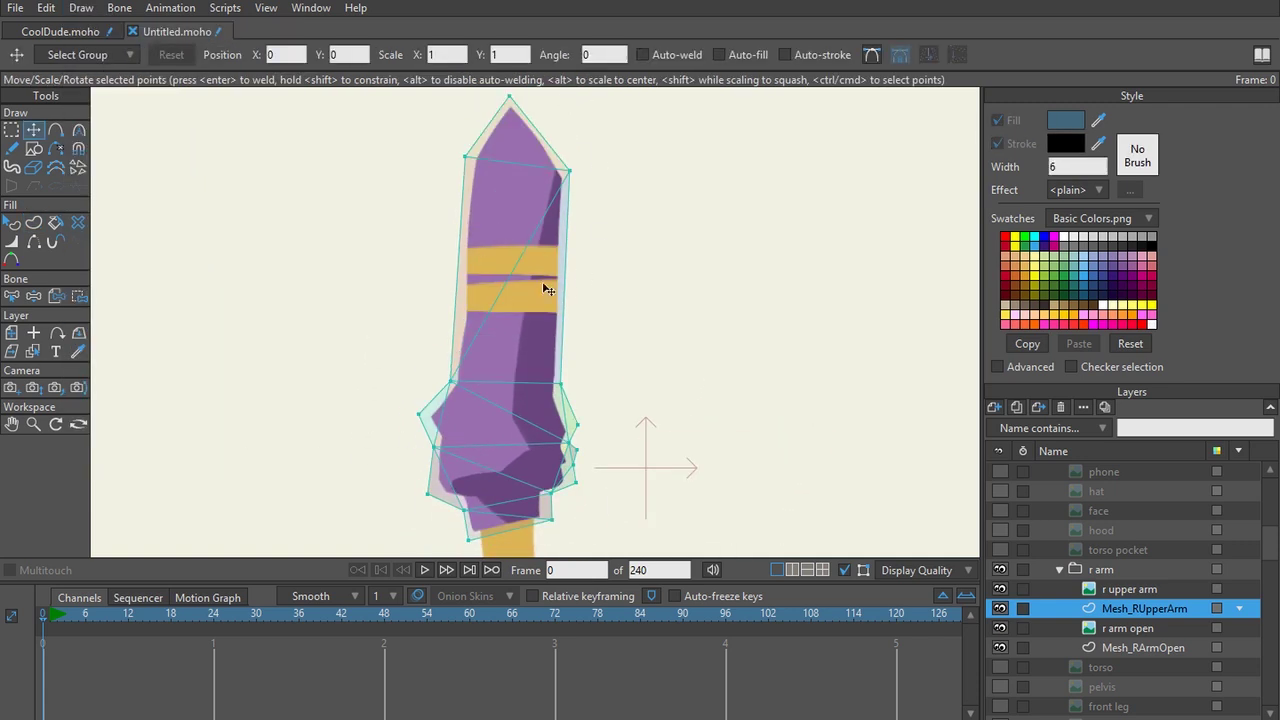
# In the layer settings of r upper arm, assign Mesh_RUpperArm as the image's smart warp layer and apply it.
pyautogui.doubleClick(1124, 588)
pyautogui.click(472, 74)
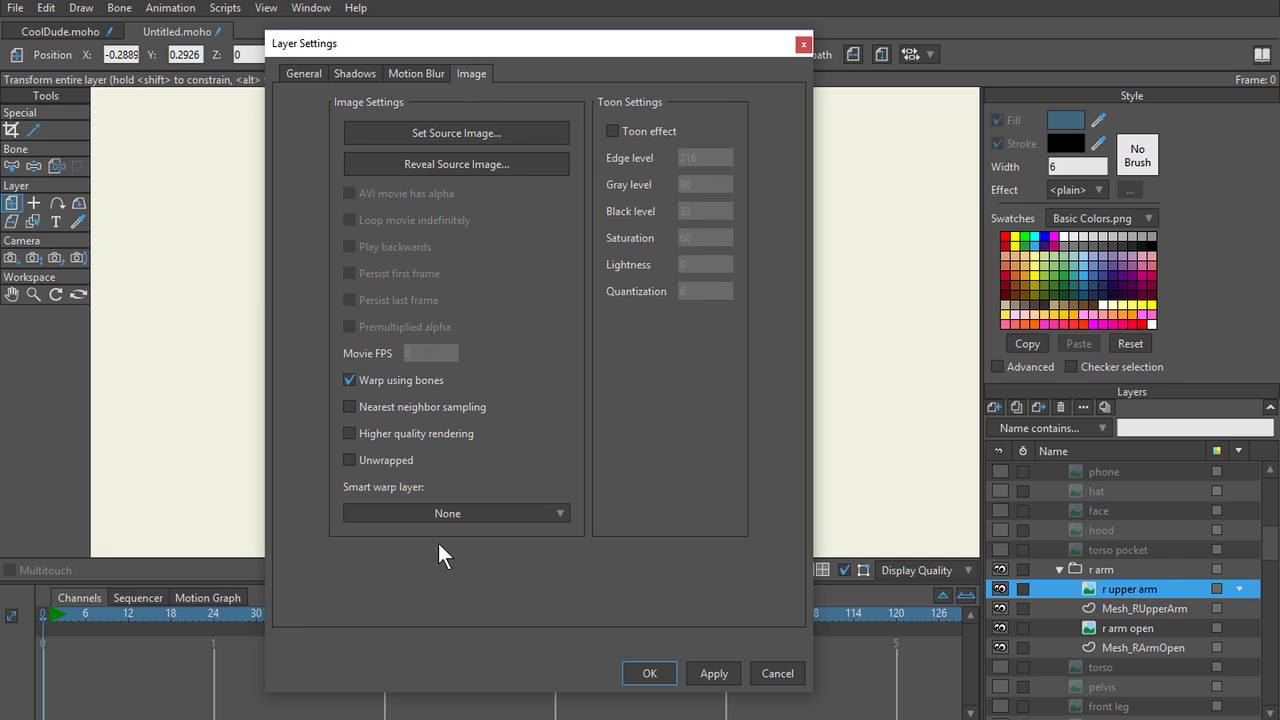
pyautogui.click(461, 514)
pyautogui.click(476, 543)
pyautogui.click(713, 675)
pyautogui.click(648, 675)
# On the Mesh_RUpperArm layer at frame 1, move outer points on both sides of the cuff to test the image warp.
pyautogui.scroll(2, 612, 335)
pyautogui.moveTo(641, 455); pyautogui.dragTo(685, 421)
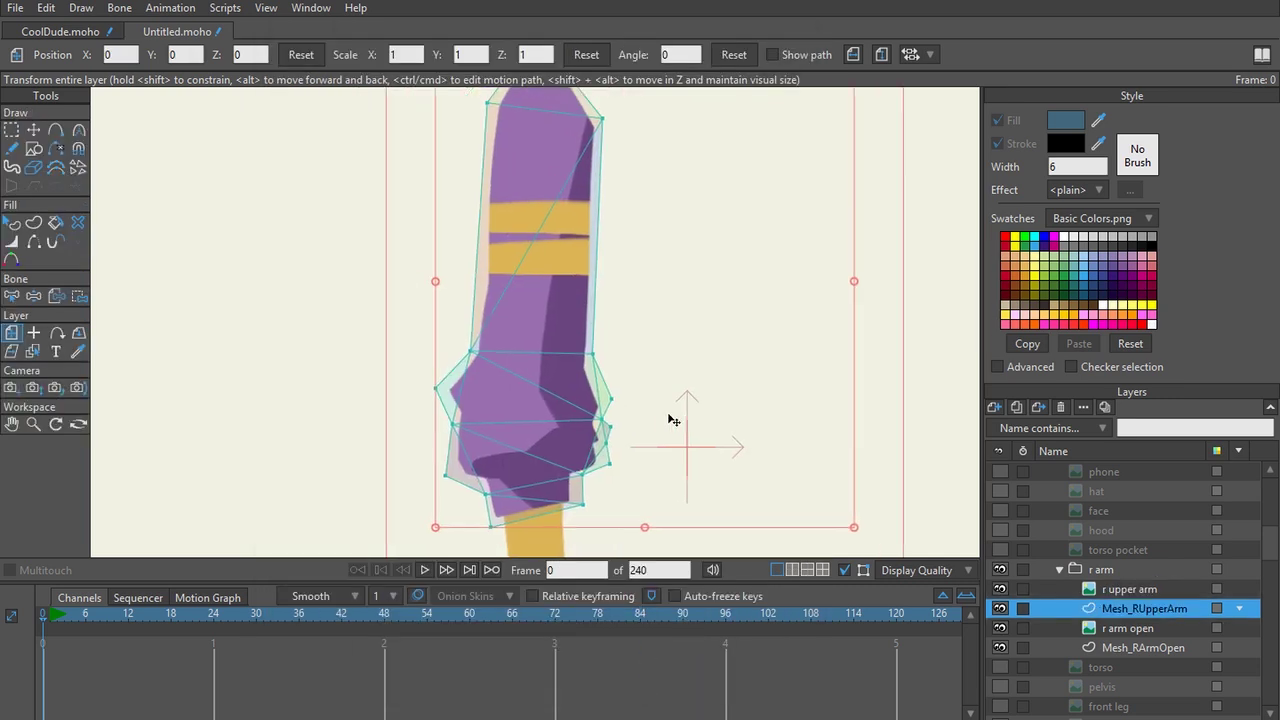
pyautogui.scroll(3, 578, 424)
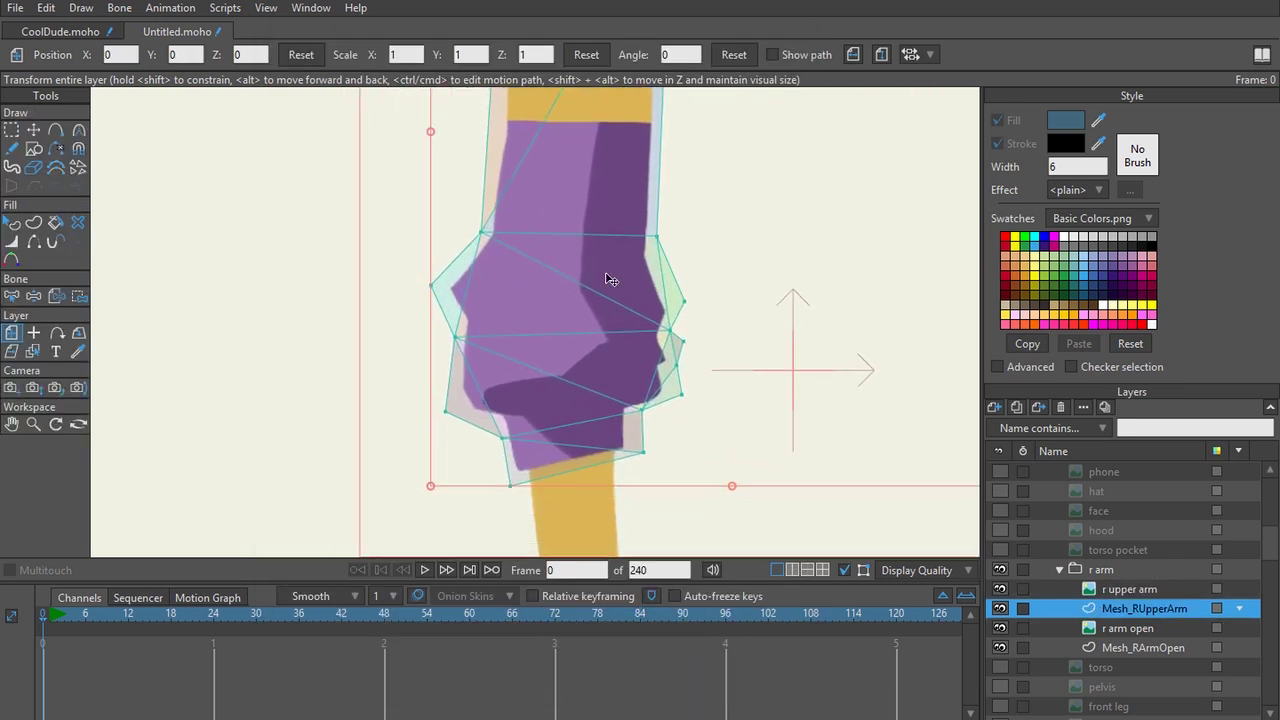
pyautogui.click(47, 618)
pyautogui.moveTo(431, 397)
pyautogui.mouseDown()
pyautogui.moveTo(397, 405)
pyautogui.moveTo(411, 399)
pyautogui.mouseUp()
pyautogui.moveTo(414, 275); pyautogui.dragTo(401, 282)
pyautogui.click(664, 331)
pyautogui.moveTo(678, 333); pyautogui.dragTo(566, 364)
pyautogui.scroll(3, 670, 330)
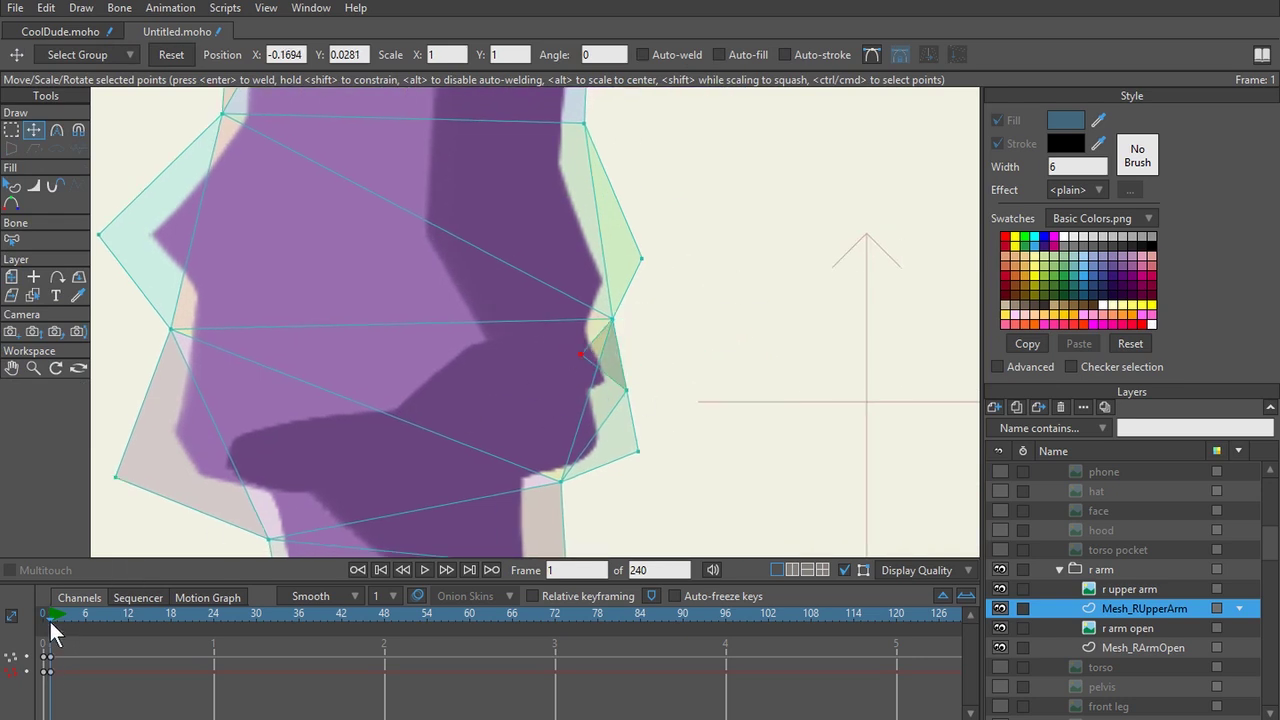
# At frame 0, delete the extra point between the small notches on the cuff's right edge.
pyautogui.click(46, 616)
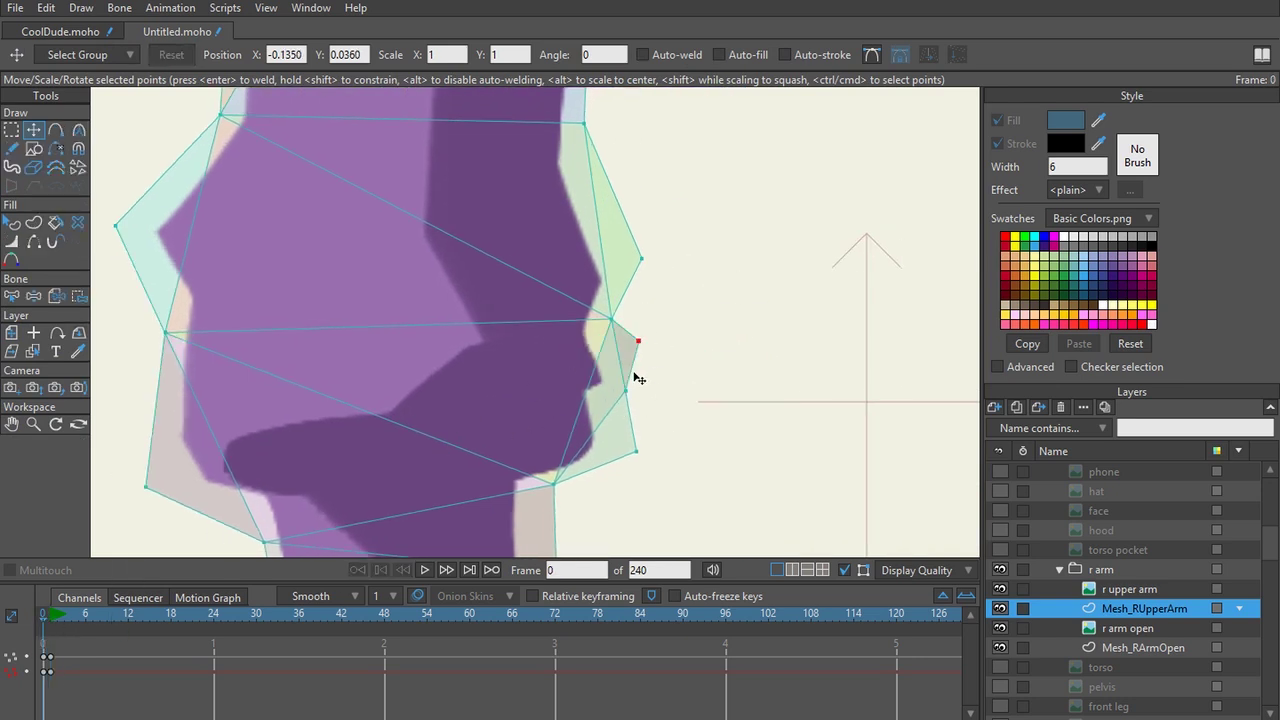
pyautogui.press('d')
pyautogui.press('t')
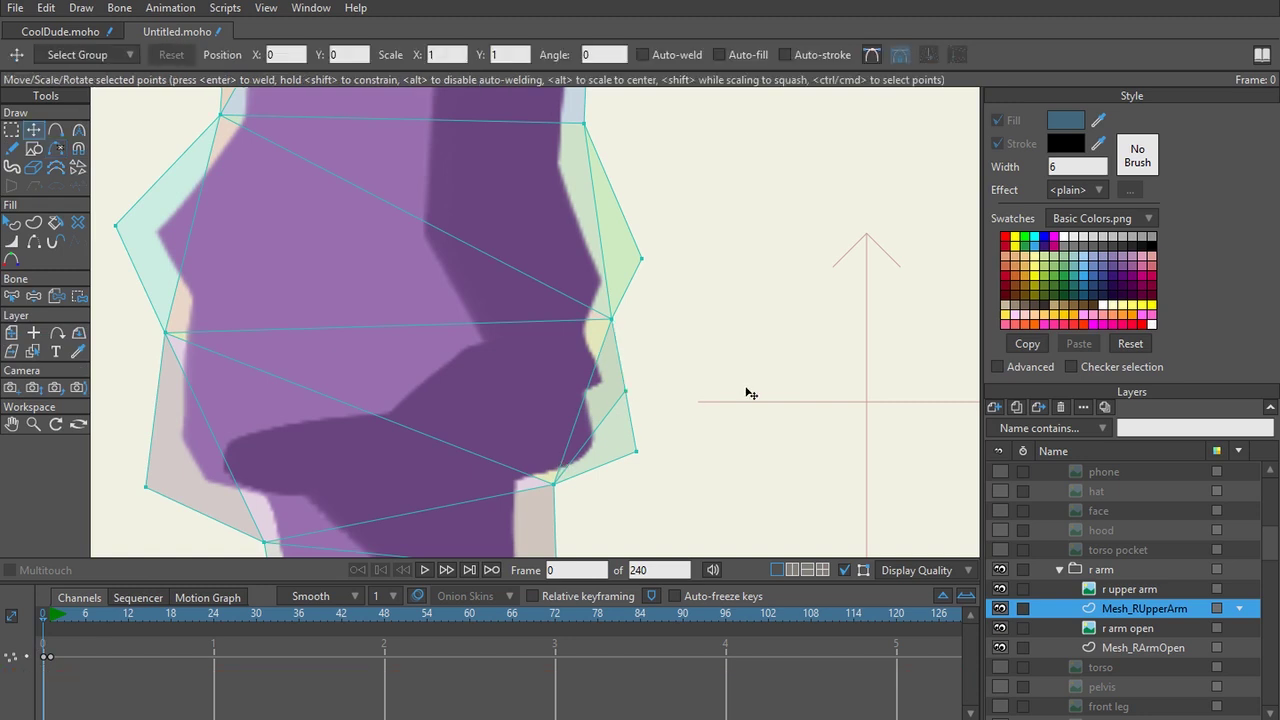
# At frame 1, try pulling the cuff's lower right outer point outward and undo the move.
pyautogui.click(47, 617)
pyautogui.moveTo(650, 455); pyautogui.dragTo(718, 460)
pyautogui.scroll(-2, 724, 512)
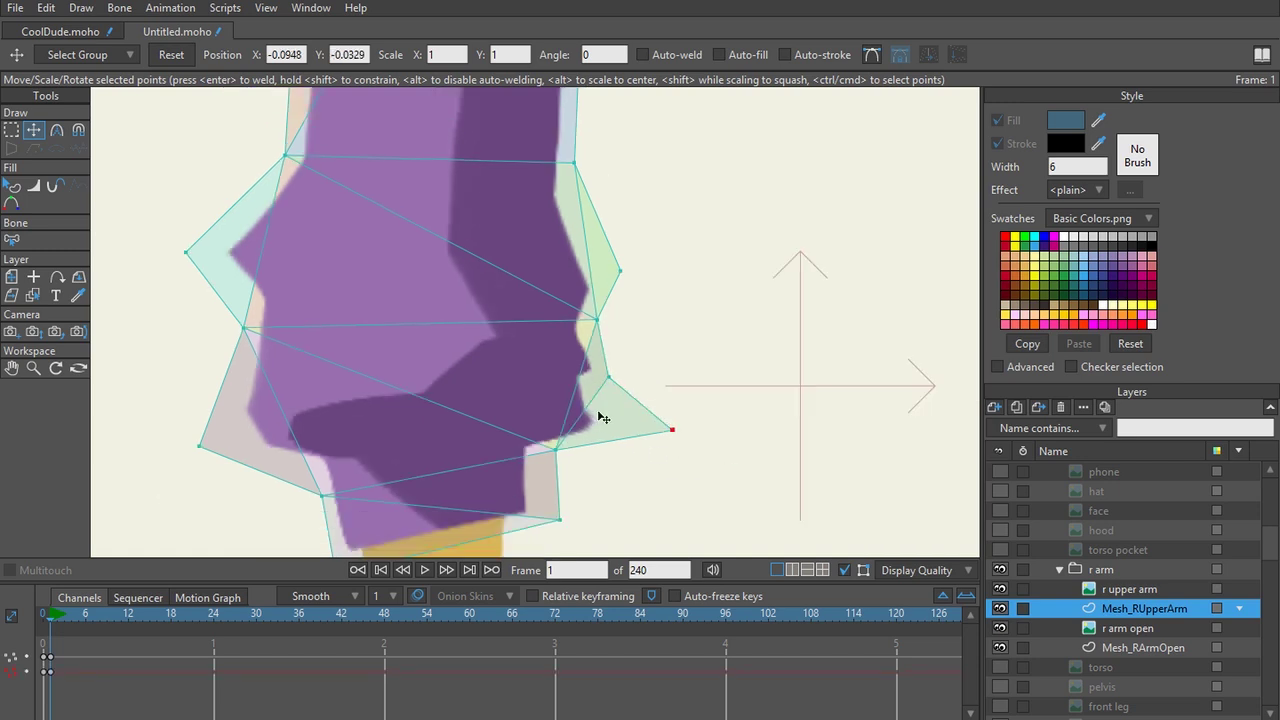
pyautogui.hotkey('ctrl', 'z')
# Switch to the CoolDude.moho document to examine the finished right arm at frame 1, and return to Untitled.moho.
pyautogui.scroll(-4, 609, 453)
pyautogui.moveTo(454, 205); pyautogui.dragTo(460, 332)
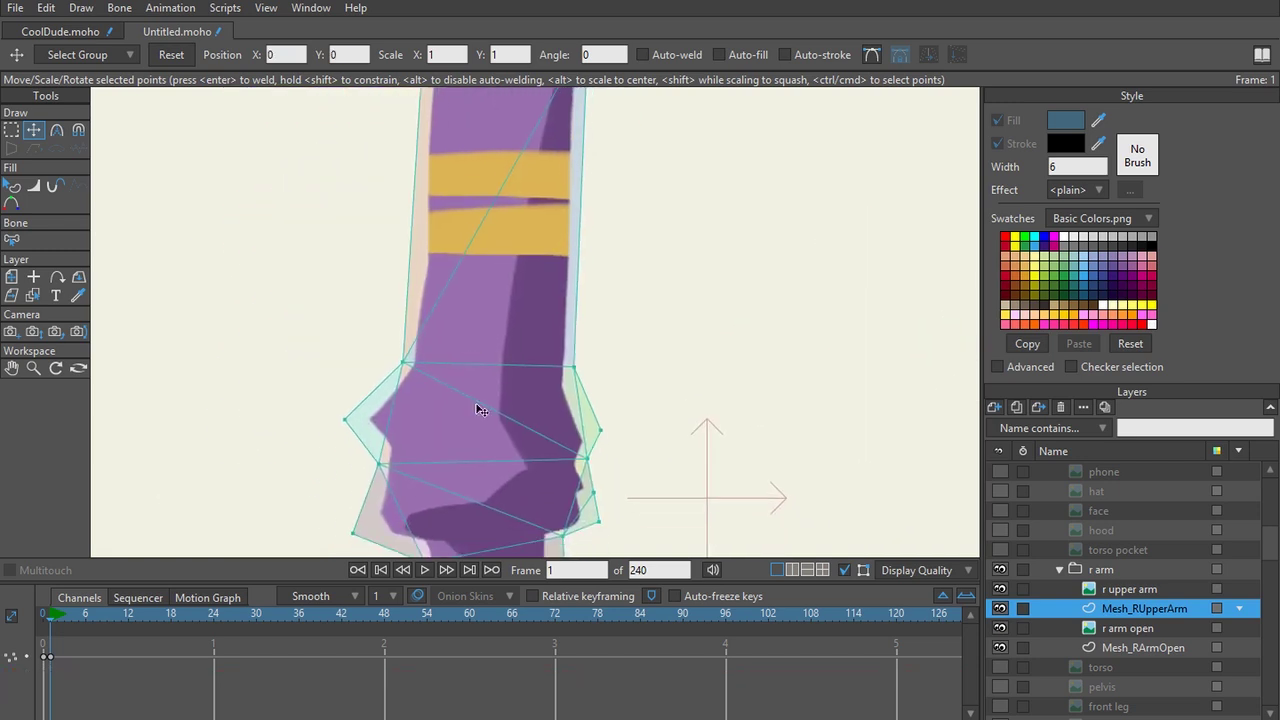
pyautogui.scroll(-2, 449, 417)
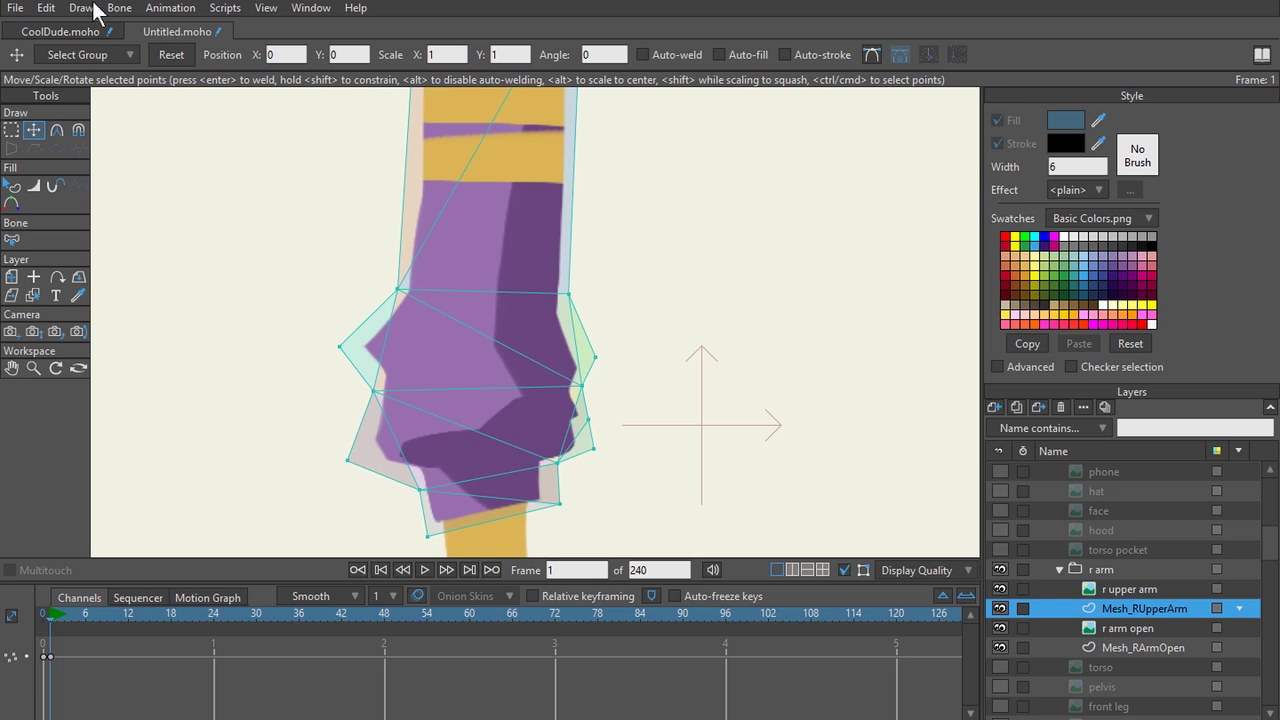
pyautogui.click(62, 31)
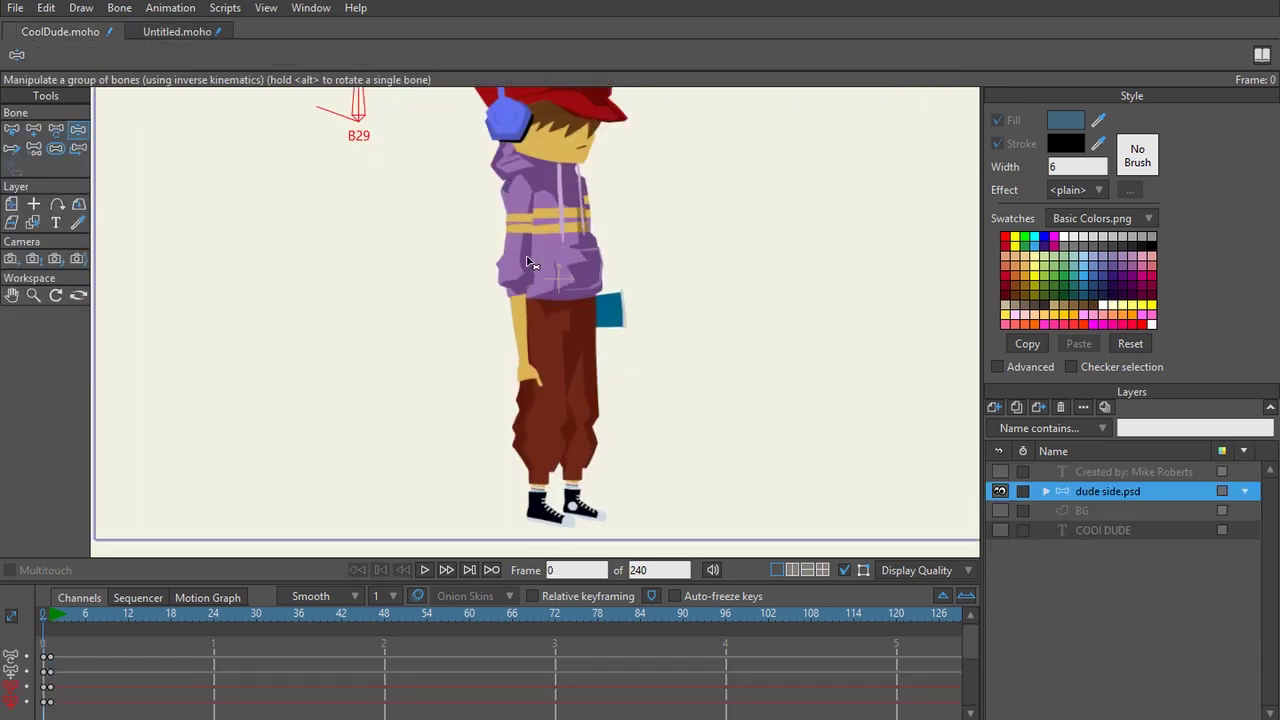
pyautogui.moveTo(503, 168); pyautogui.dragTo(491, 260)
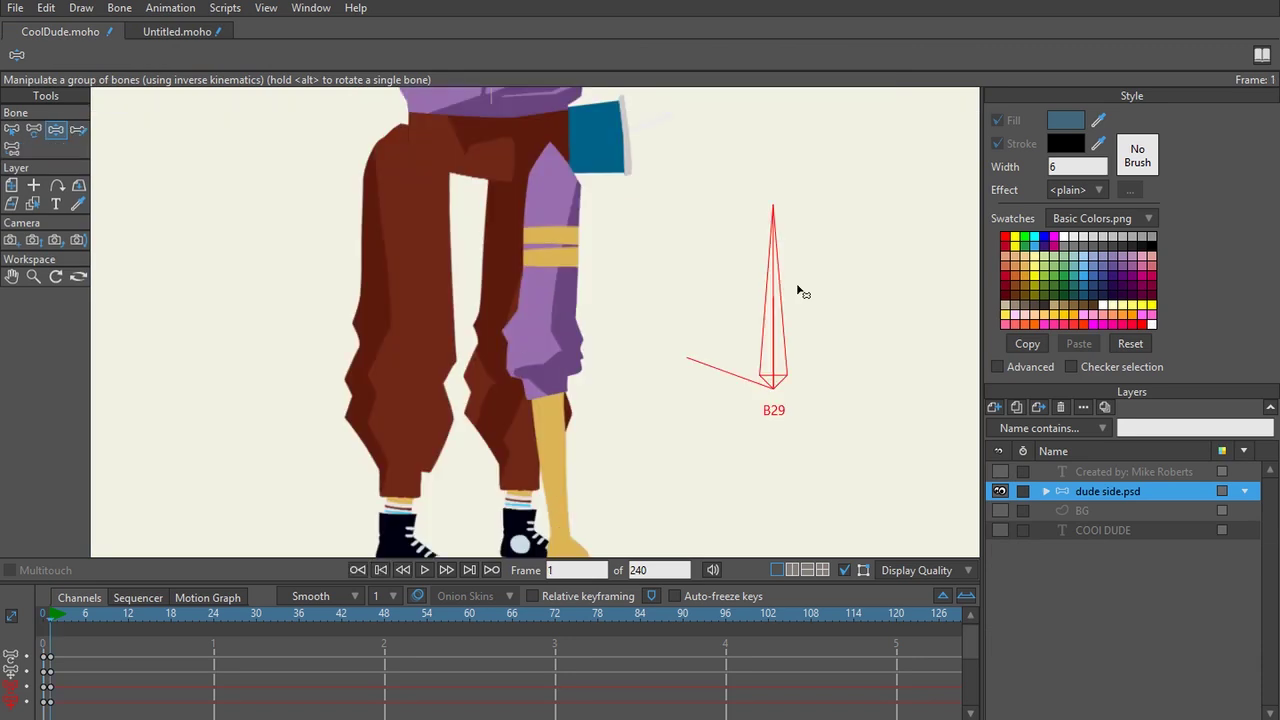
pyautogui.moveTo(800, 289); pyautogui.dragTo(878, 221)
pyautogui.click(165, 32)
# At frame 0, add a chain of inner mesh points along the shadow edge from the upper arm down to the cuff fold.
pyautogui.scroll(3, 466, 354)
pyautogui.scroll(-3, 465, 352)
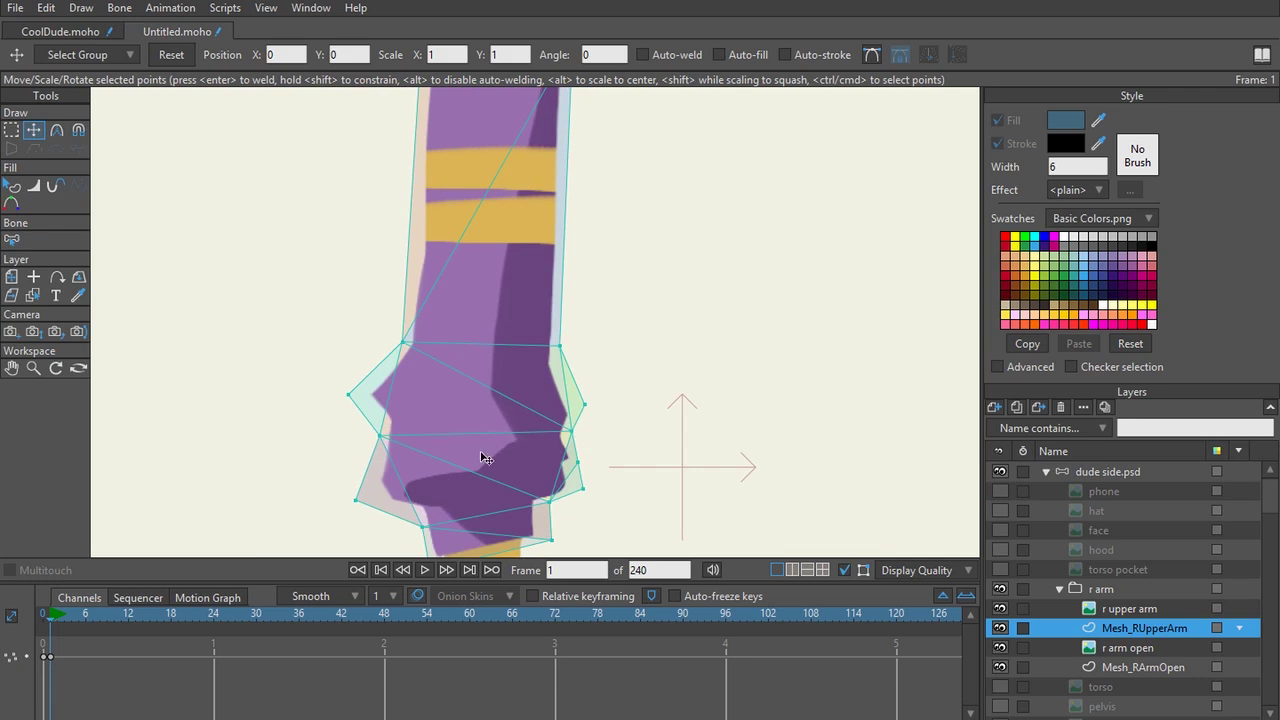
pyautogui.scroll(3, 598, 274)
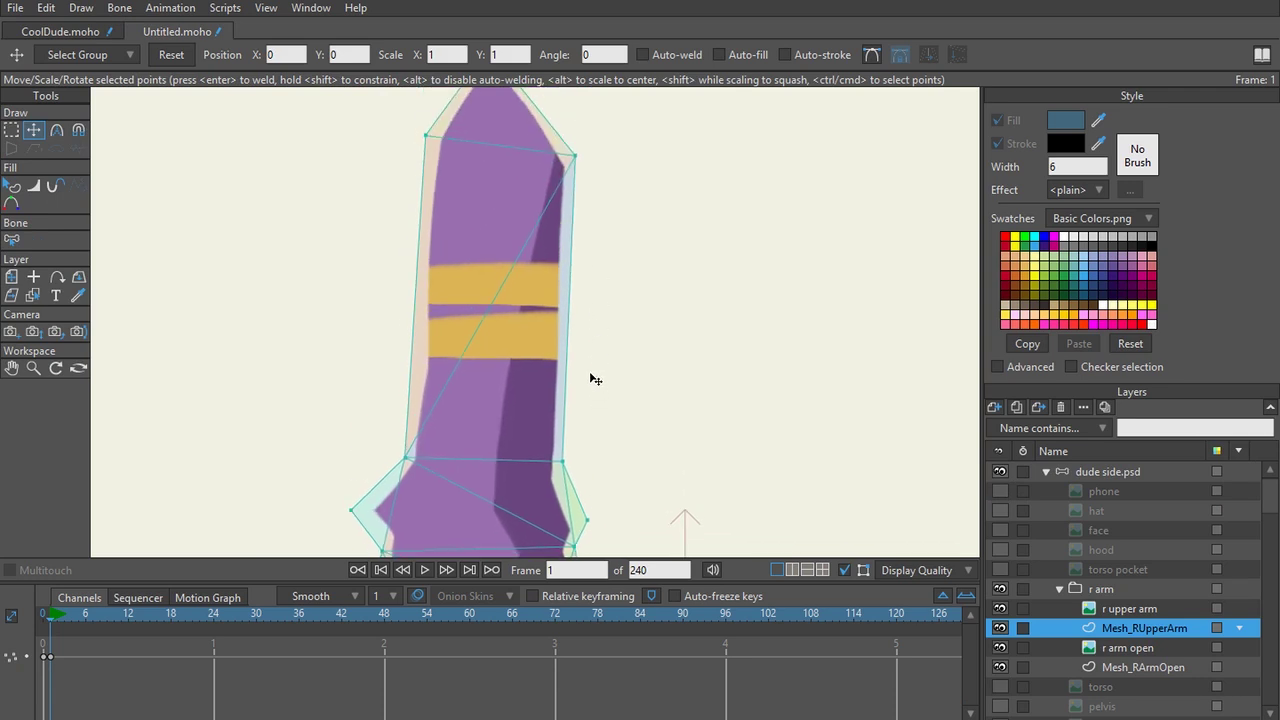
pyautogui.click(44, 616)
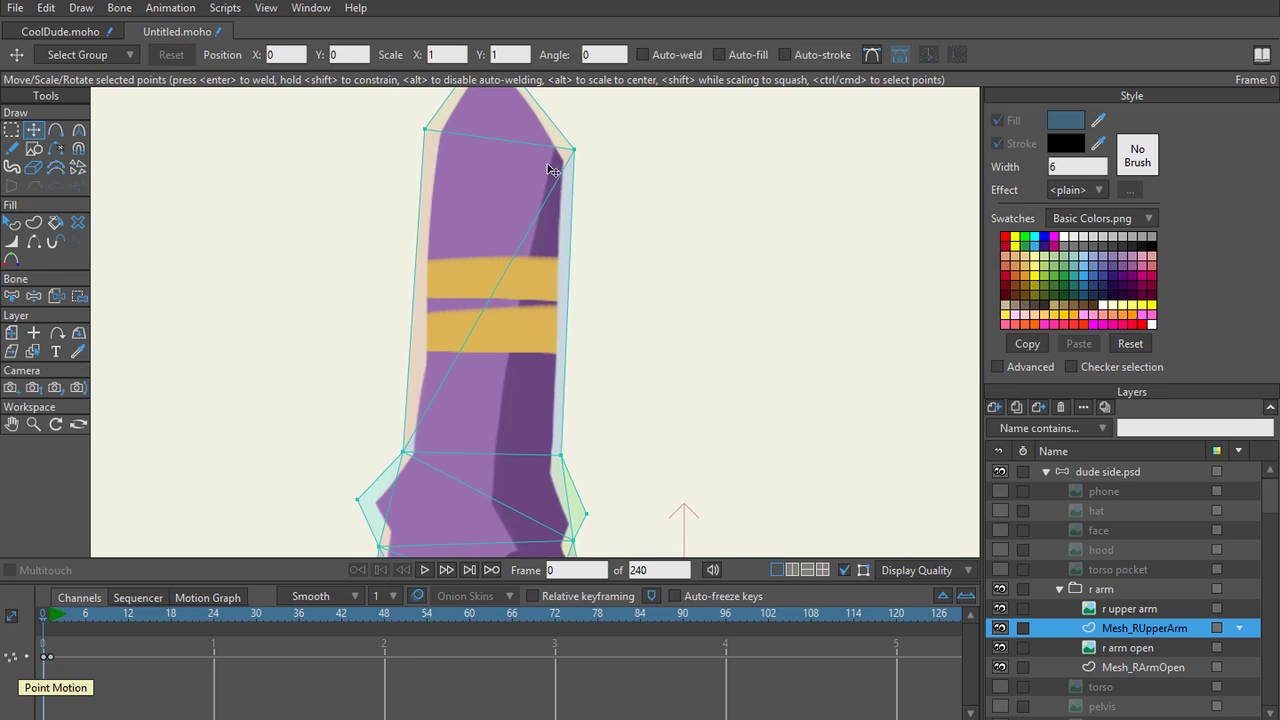
pyautogui.press('a')
pyautogui.moveTo(540, 242); pyautogui.dragTo(499, 408)
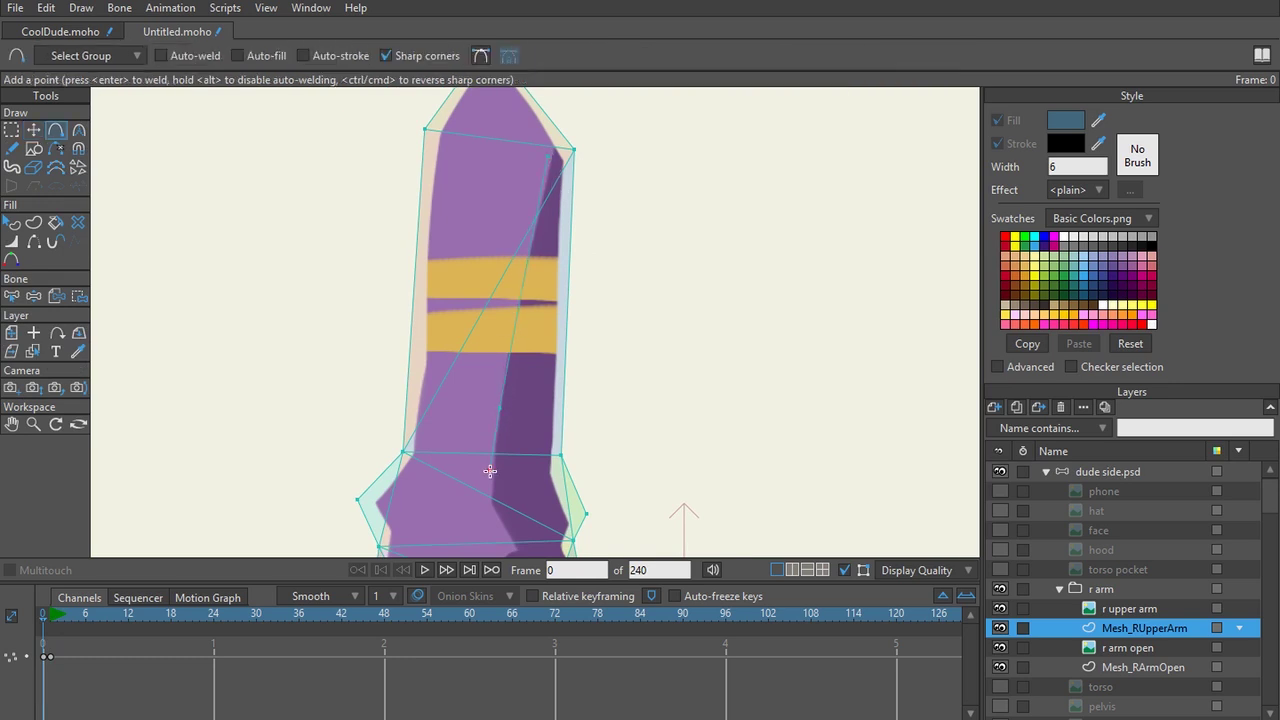
pyautogui.moveTo(490, 471); pyautogui.dragTo(489, 486)
pyautogui.moveTo(490, 510); pyautogui.dragTo(500, 331)
pyautogui.moveTo(524, 373); pyautogui.dragTo(418, 417)
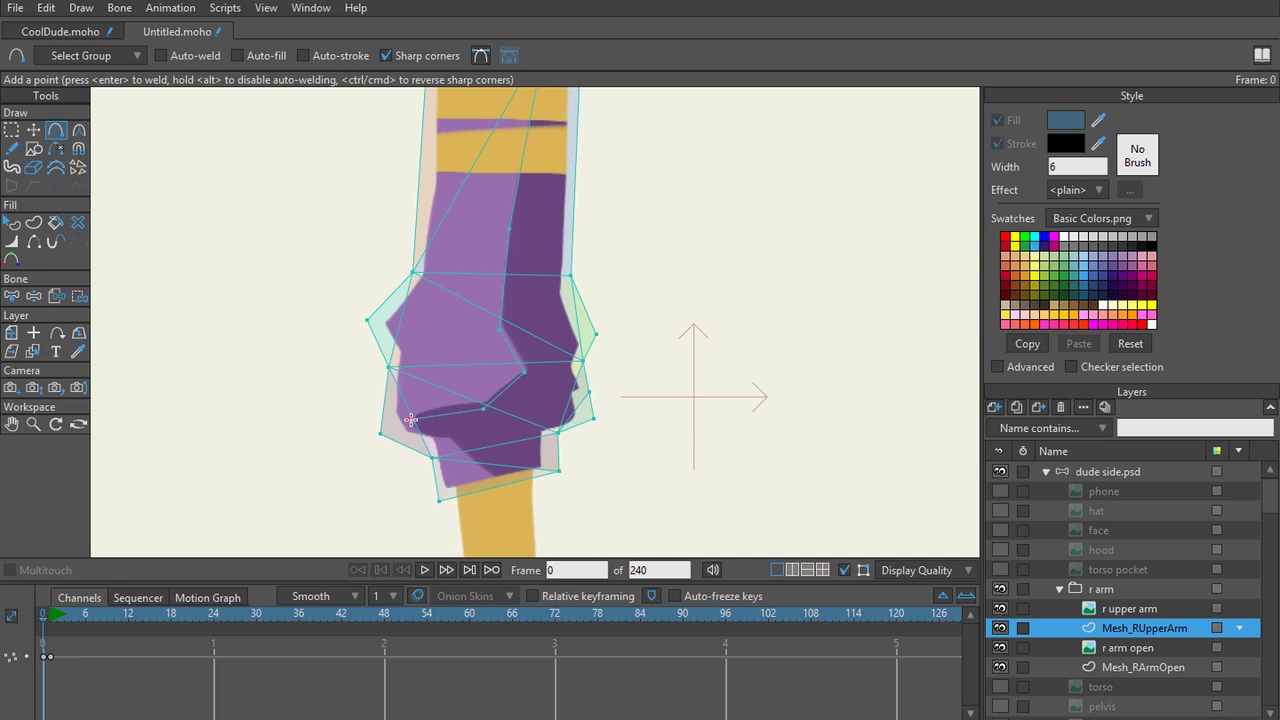
pyautogui.scroll(3, 513, 387)
pyautogui.moveTo(513, 387); pyautogui.dragTo(543, 364)
pyautogui.scroll(-1, 538, 350)
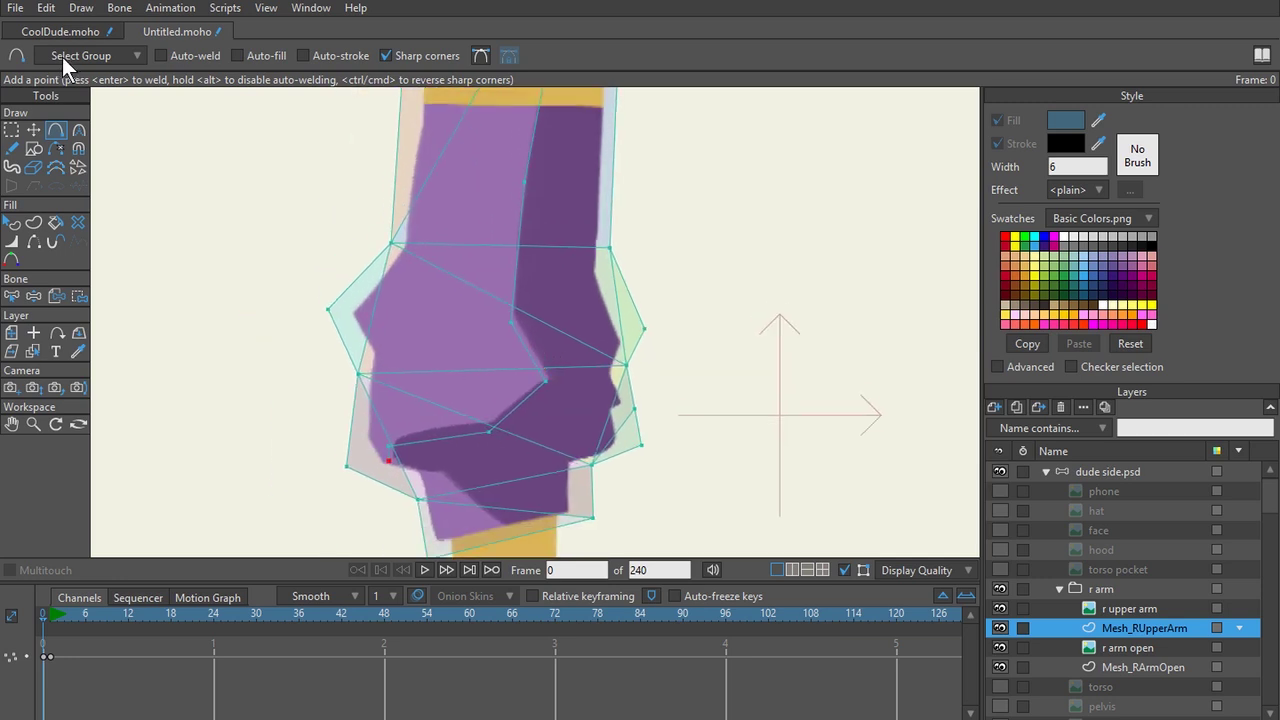
# Triangulate the upper arm mesh again to include the new inner points.
pyautogui.click(81, 8)
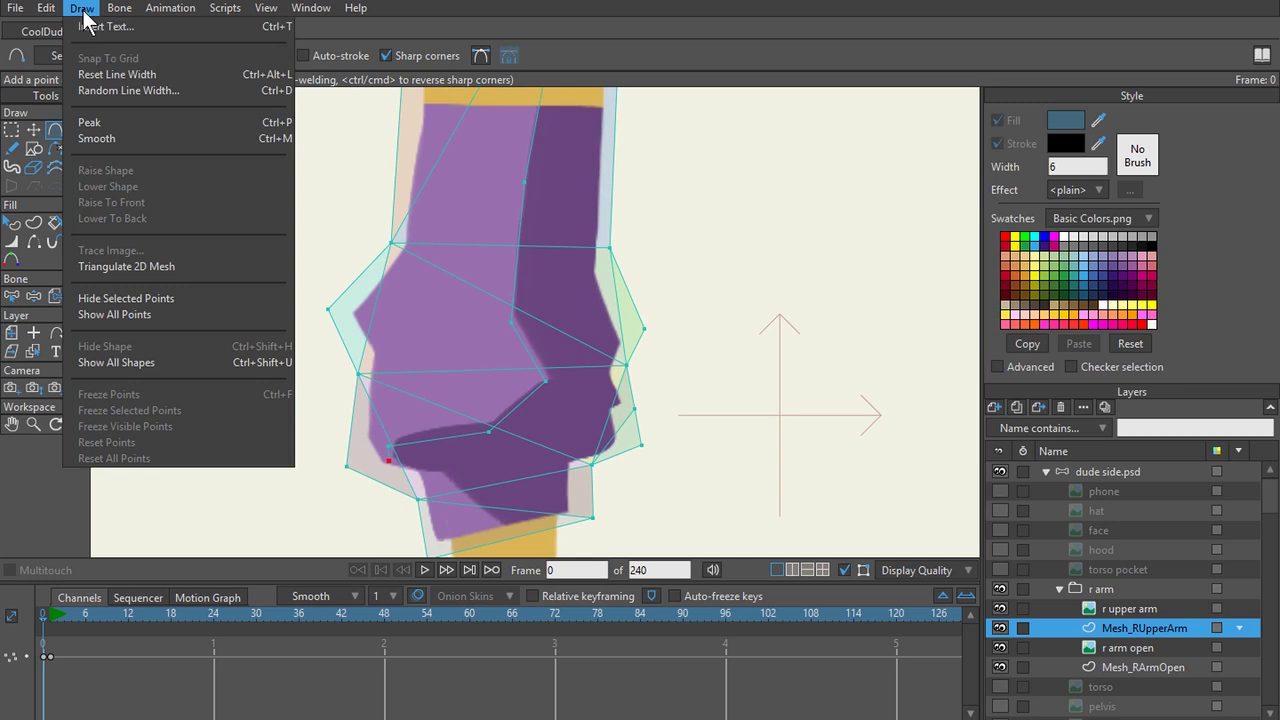
pyautogui.click(160, 266)
pyautogui.scroll(2, 443, 429)
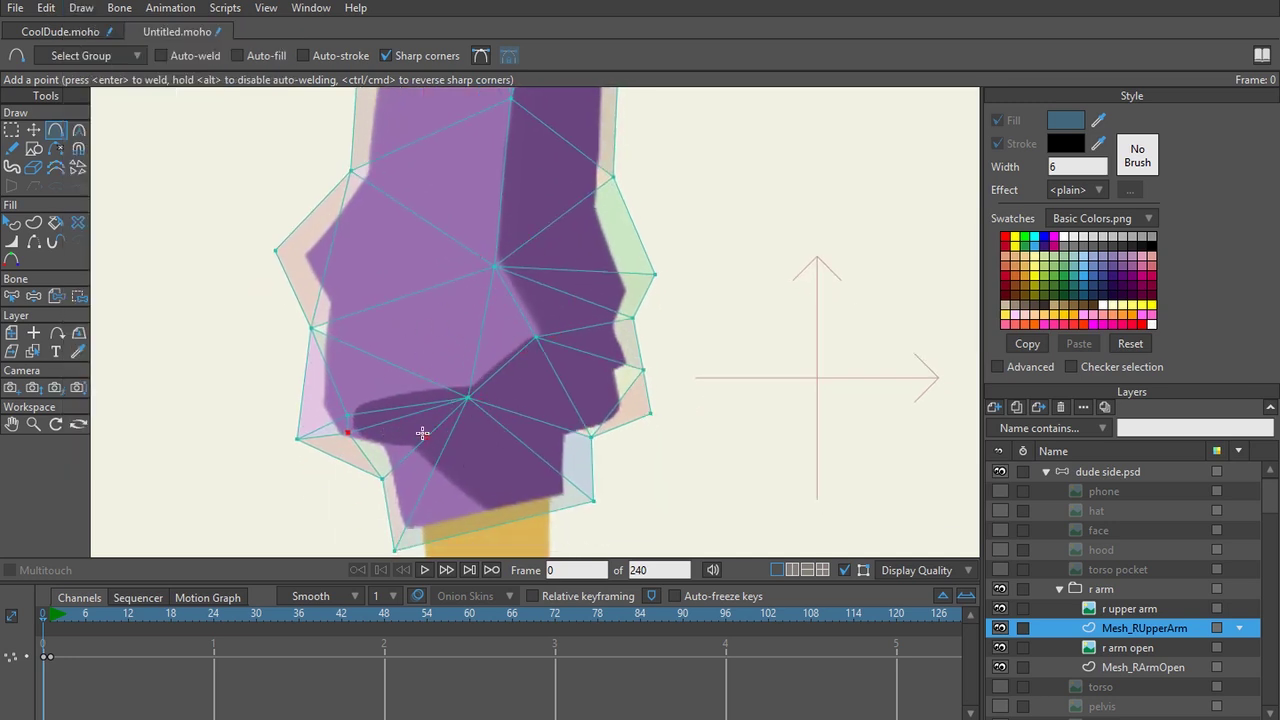
# At frame 1, pull the two protruding outer points on the cuff's left side further outward.
pyautogui.click(51, 611)
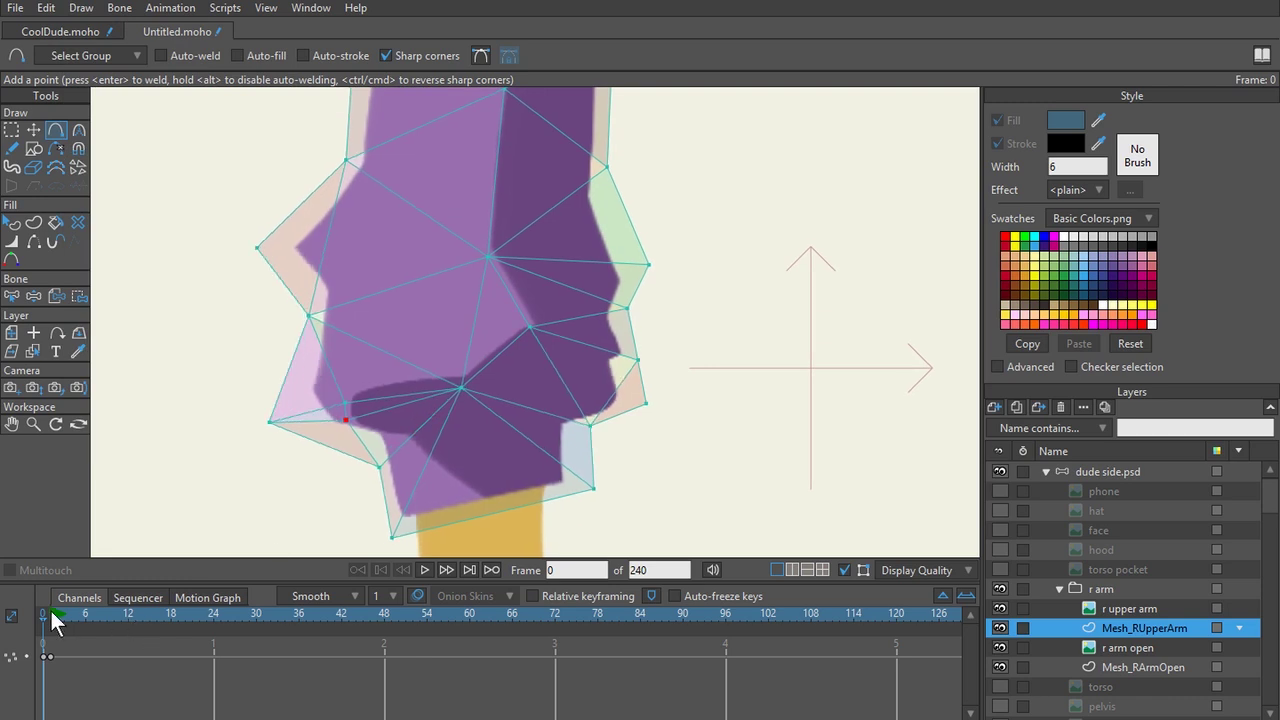
pyautogui.press('t')
pyautogui.moveTo(284, 423); pyautogui.dragTo(257, 434)
pyautogui.moveTo(257, 247); pyautogui.dragTo(231, 267)
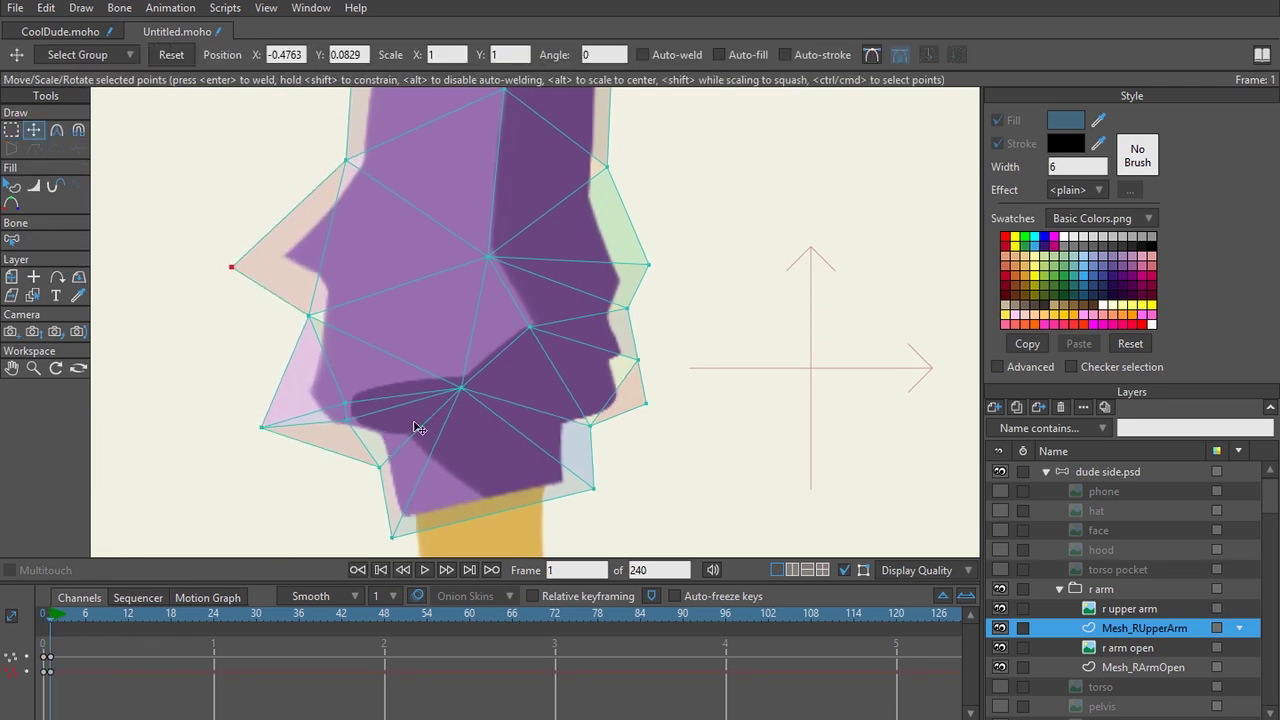
# At frame 1, shift the inner points along the lower shadow edge and cuff fold to the left.
pyautogui.moveTo(460, 388)
pyautogui.mouseDown()
pyautogui.moveTo(434, 400)
pyautogui.moveTo(457, 366)
pyautogui.moveTo(444, 369)
pyautogui.mouseUp()
pyautogui.moveTo(501, 324); pyautogui.dragTo(490, 321)
pyautogui.moveTo(487, 256)
pyautogui.mouseDown()
pyautogui.moveTo(500, 239)
pyautogui.moveTo(471, 262)
pyautogui.mouseUp()
pyautogui.moveTo(535, 246); pyautogui.dragTo(502, 252)
# At frame 1, move the topmost inner shadow point to the left, undoing the extra point move that follows.
pyautogui.moveTo(550, 257); pyautogui.dragTo(519, 431)
pyautogui.moveTo(546, 156); pyautogui.dragTo(498, 329)
pyautogui.moveTo(527, 187); pyautogui.dragTo(497, 180)
pyautogui.moveTo(622, 155); pyautogui.dragTo(581, 173)
pyautogui.hotkey('ctrl', 'z')
pyautogui.scroll(-2, 514, 216)
pyautogui.moveTo(514, 218); pyautogui.dragTo(545, 341)
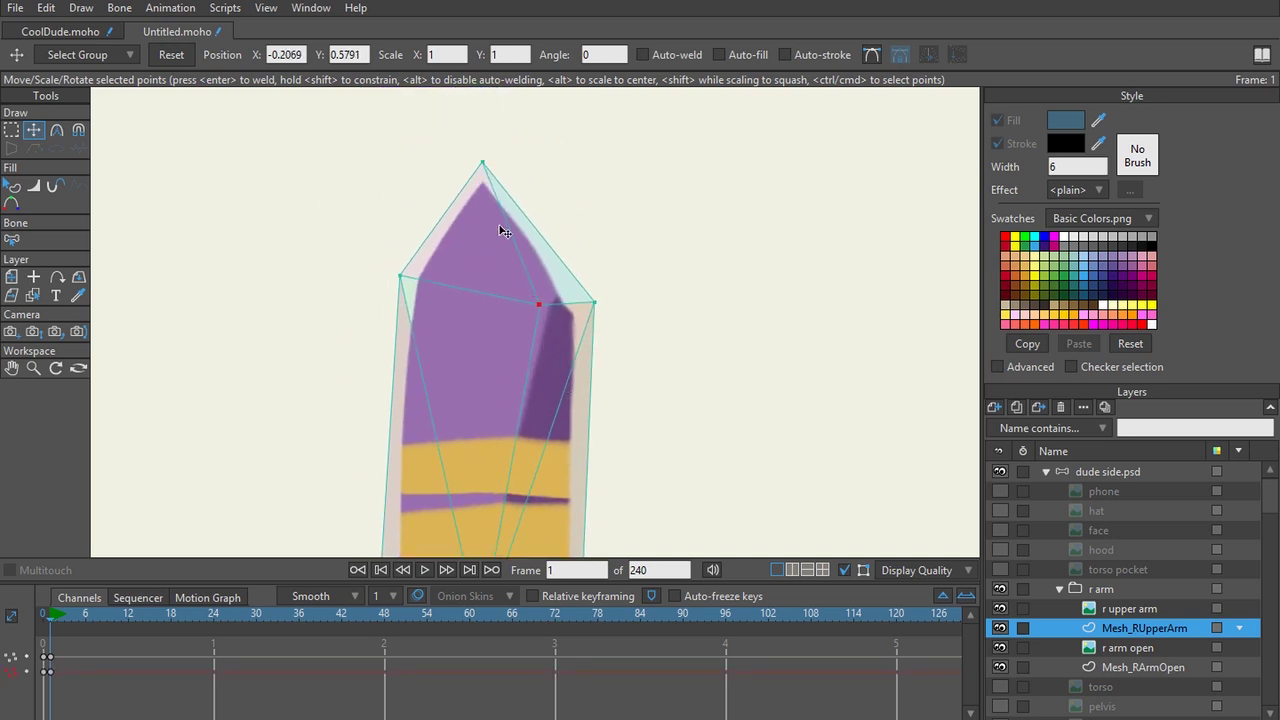
pyautogui.scroll(3, 528, 320)
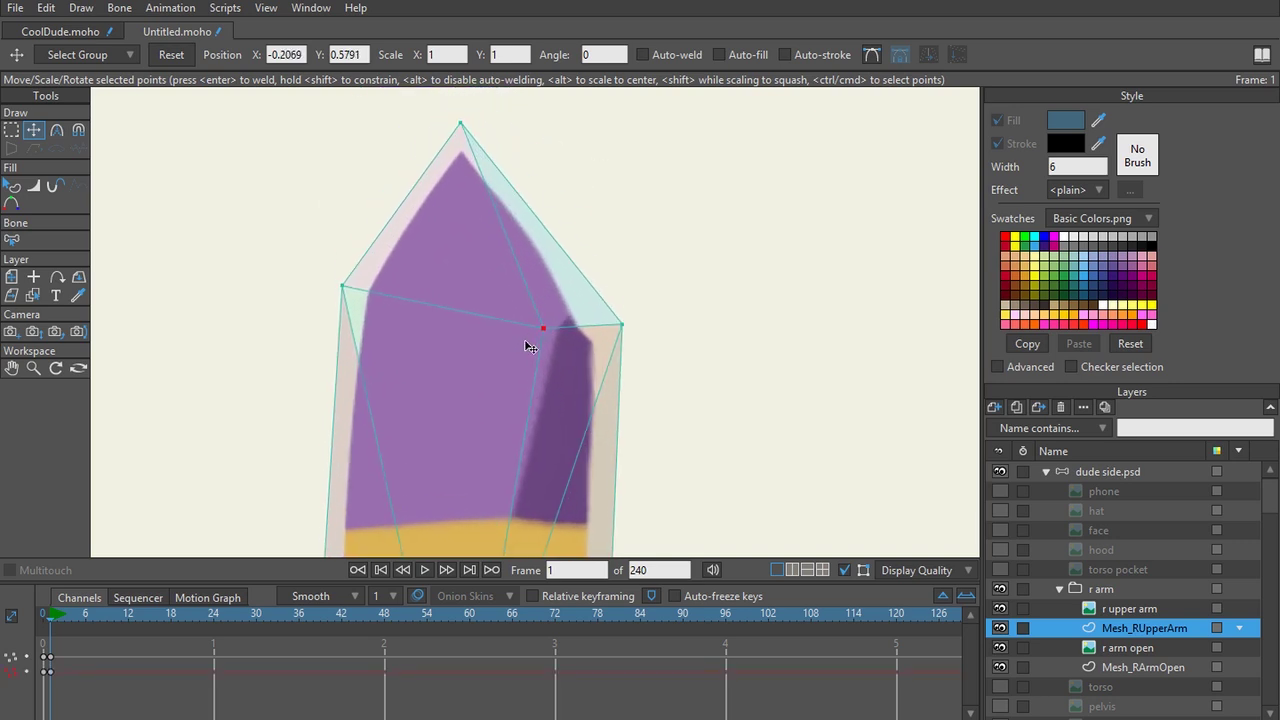
# Delete the keyframes at frame 1 and return to frame 0.
pyautogui.moveTo(72, 645); pyautogui.dragTo(48, 684)
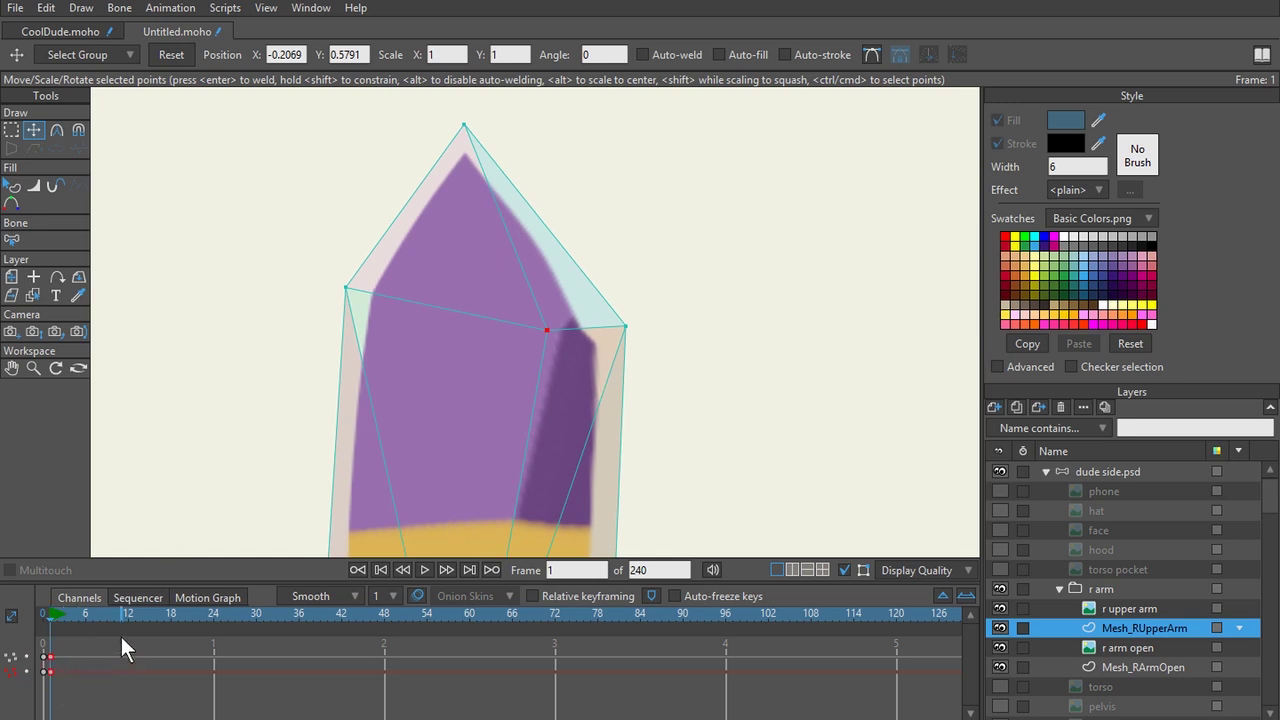
pyautogui.press('Delete')
pyautogui.click(40, 615)
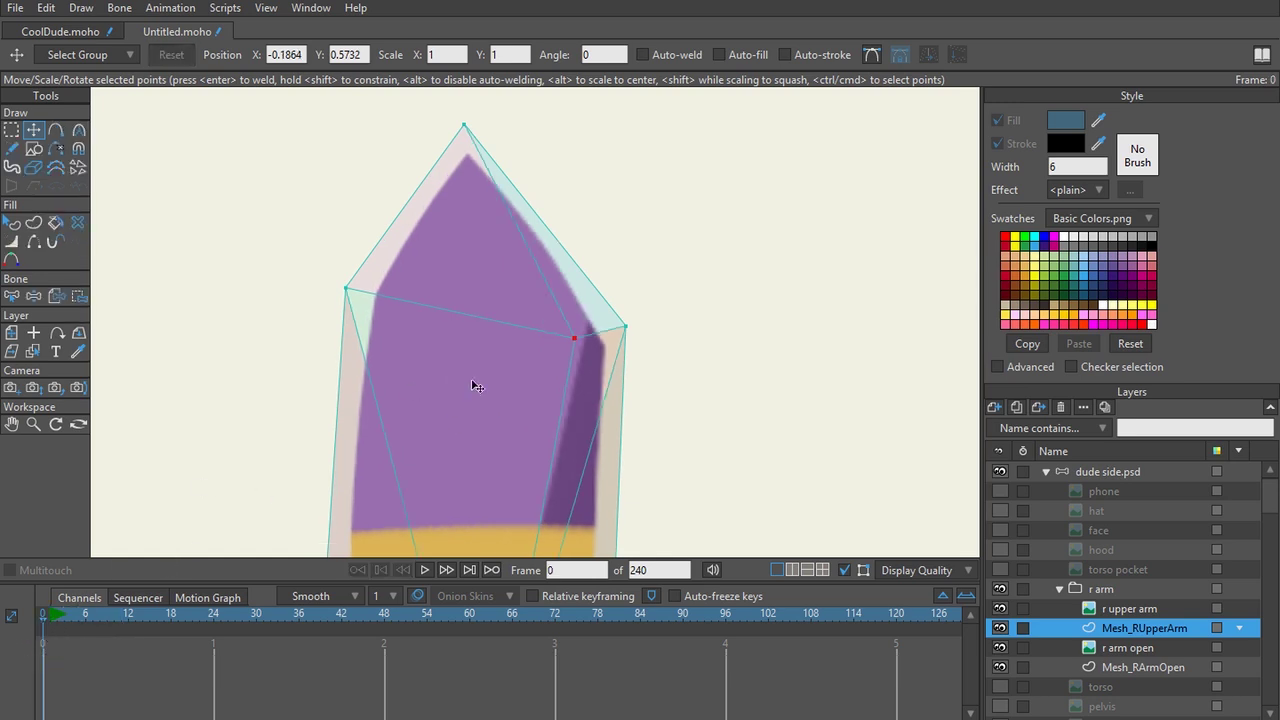
# Add a line of three inner points down the sleeve's upper right slope and triangulate the 2D mesh again.
pyautogui.press('a')
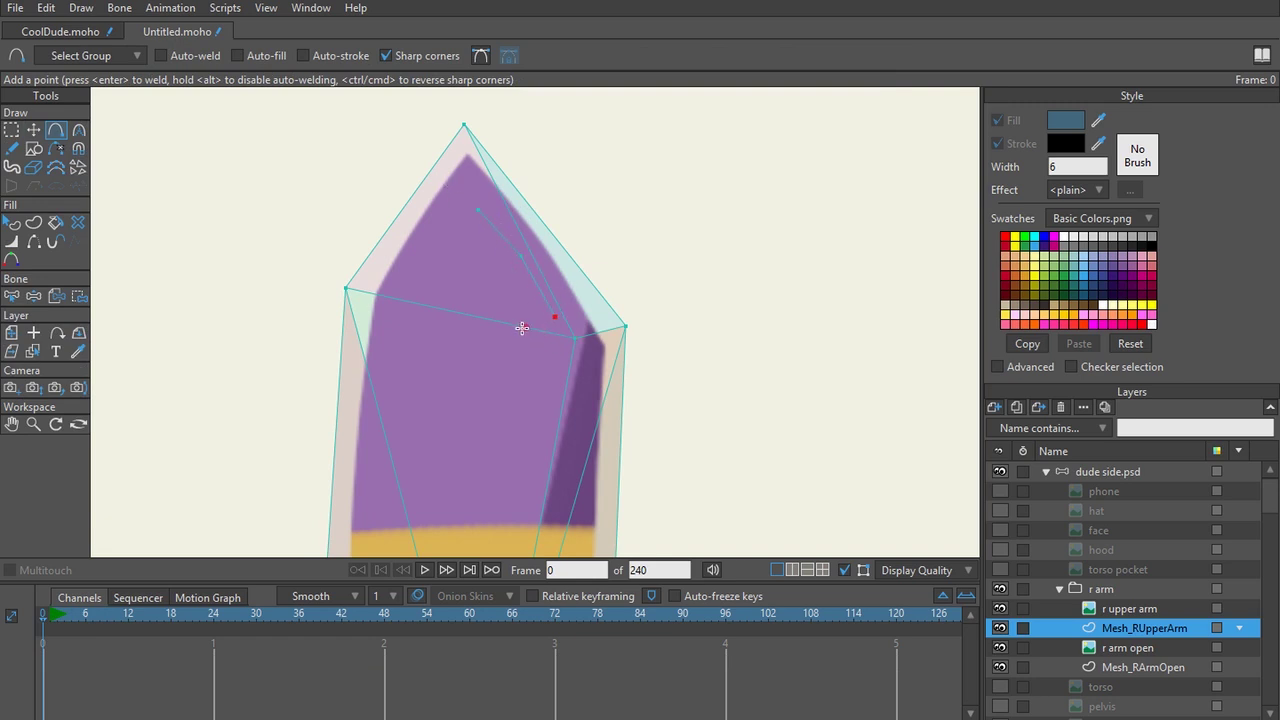
pyautogui.click(81, 8)
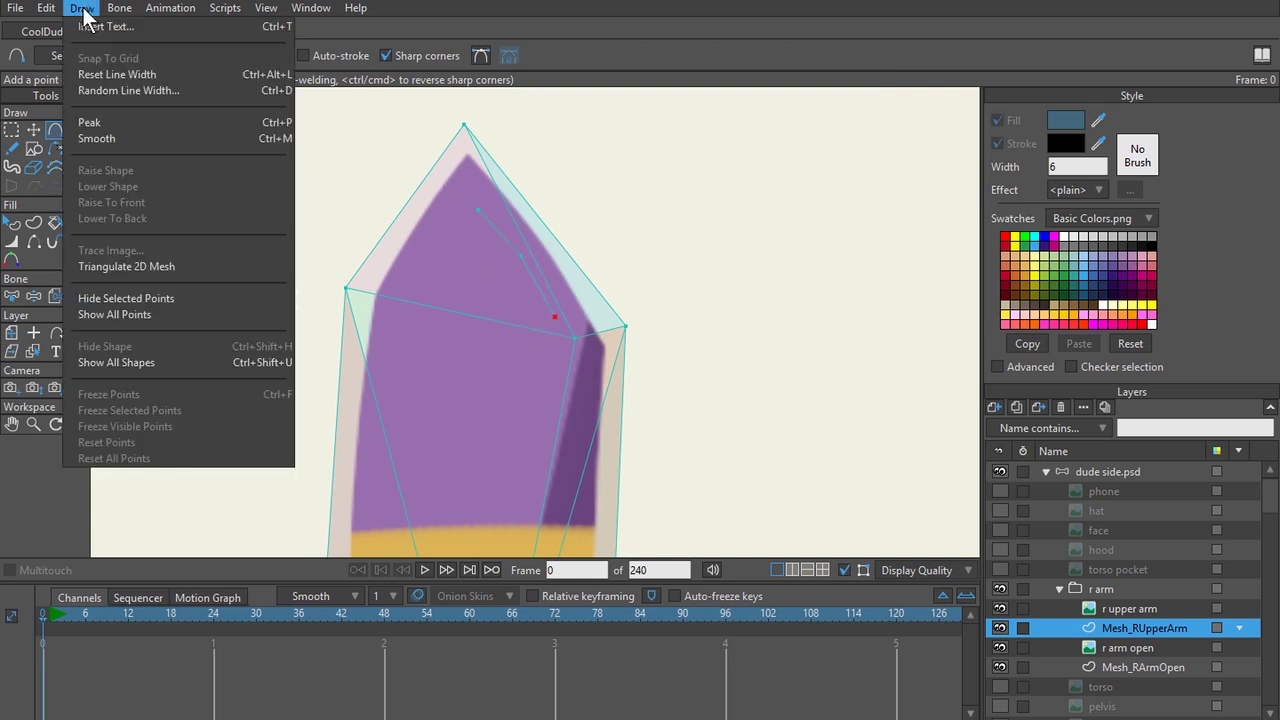
pyautogui.click(126, 266)
# At frame 1, shift the two upper new inner points to the left, undoing the further point moves.
pyautogui.scroll(1, 476, 325)
pyautogui.press('t')
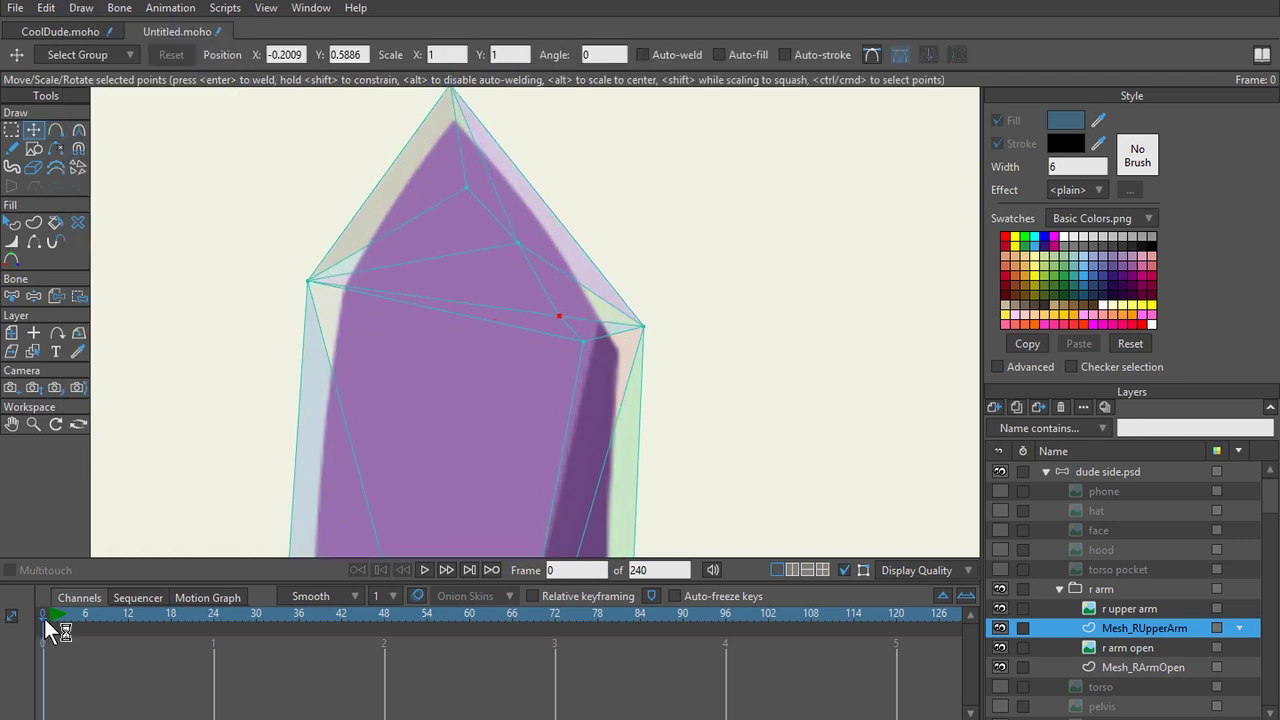
pyautogui.click(51, 611)
pyautogui.moveTo(514, 242)
pyautogui.mouseDown()
pyautogui.moveTo(486, 270)
pyautogui.moveTo(506, 254)
pyautogui.mouseUp()
pyautogui.moveTo(468, 188); pyautogui.dragTo(456, 191)
pyautogui.moveTo(643, 326)
pyautogui.mouseDown()
pyautogui.moveTo(620, 352)
pyautogui.moveTo(649, 310)
pyautogui.mouseUp()
pyautogui.moveTo(490, 258)
pyautogui.mouseDown()
pyautogui.moveTo(478, 267)
pyautogui.moveTo(508, 252)
pyautogui.mouseUp()
pyautogui.hotkey('ctrl', 'z')
pyautogui.hotkey('ctrl', 'z')
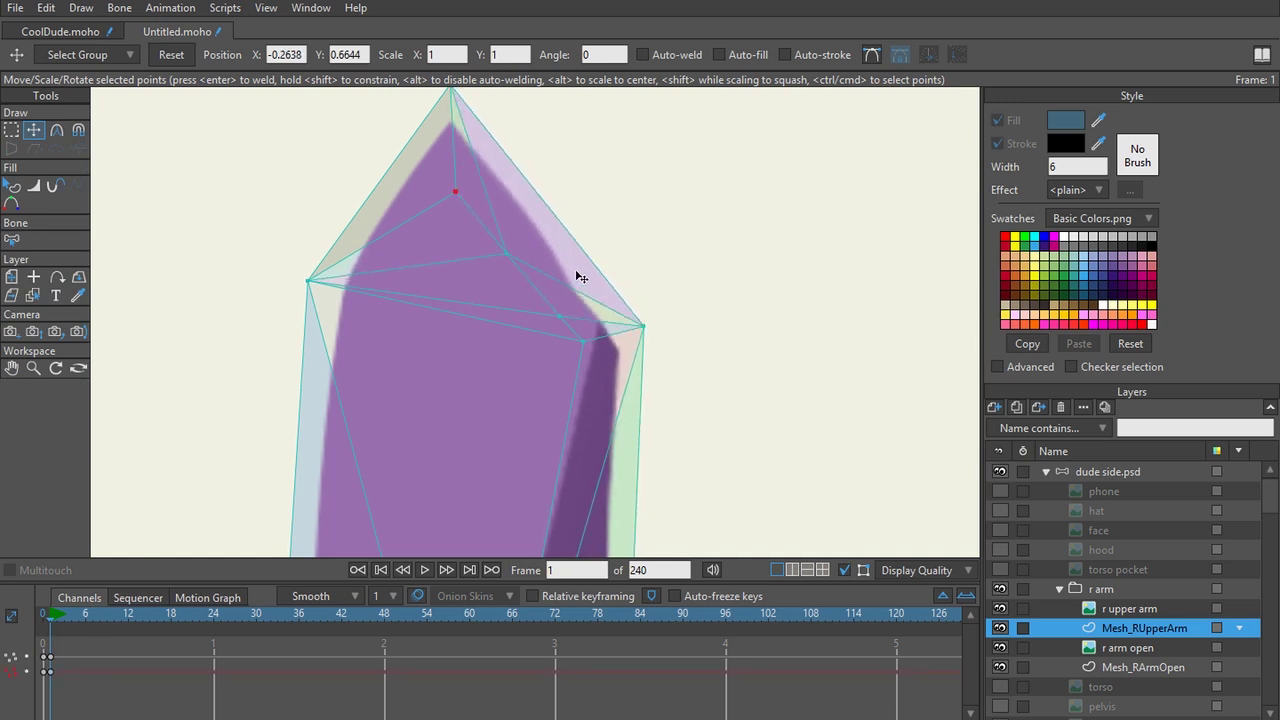
# At frame 1, try pulling the mesh's outer points around the cuff outward, undoing each move.
pyautogui.scroll(-3, 600, 302)
pyautogui.moveTo(573, 362); pyautogui.dragTo(569, 287)
pyautogui.scroll(2, 570, 289)
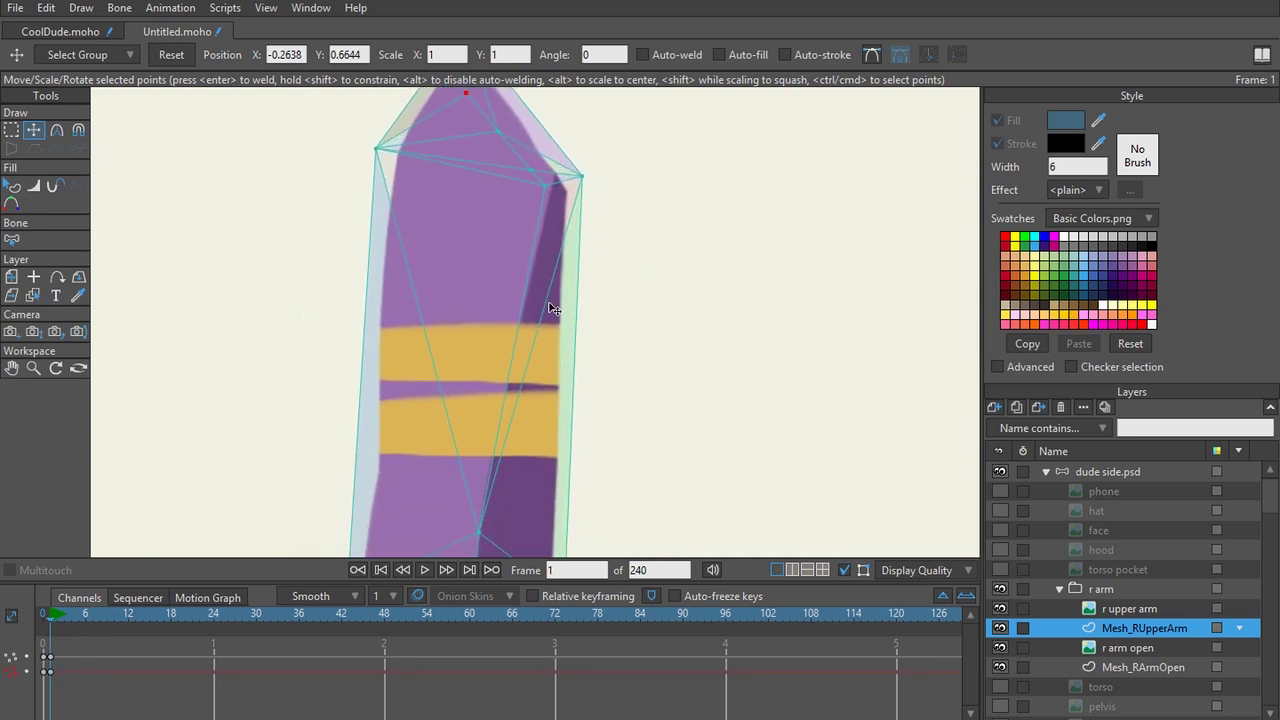
pyautogui.scroll(-2, 517, 321)
pyautogui.moveTo(519, 320); pyautogui.dragTo(513, 188)
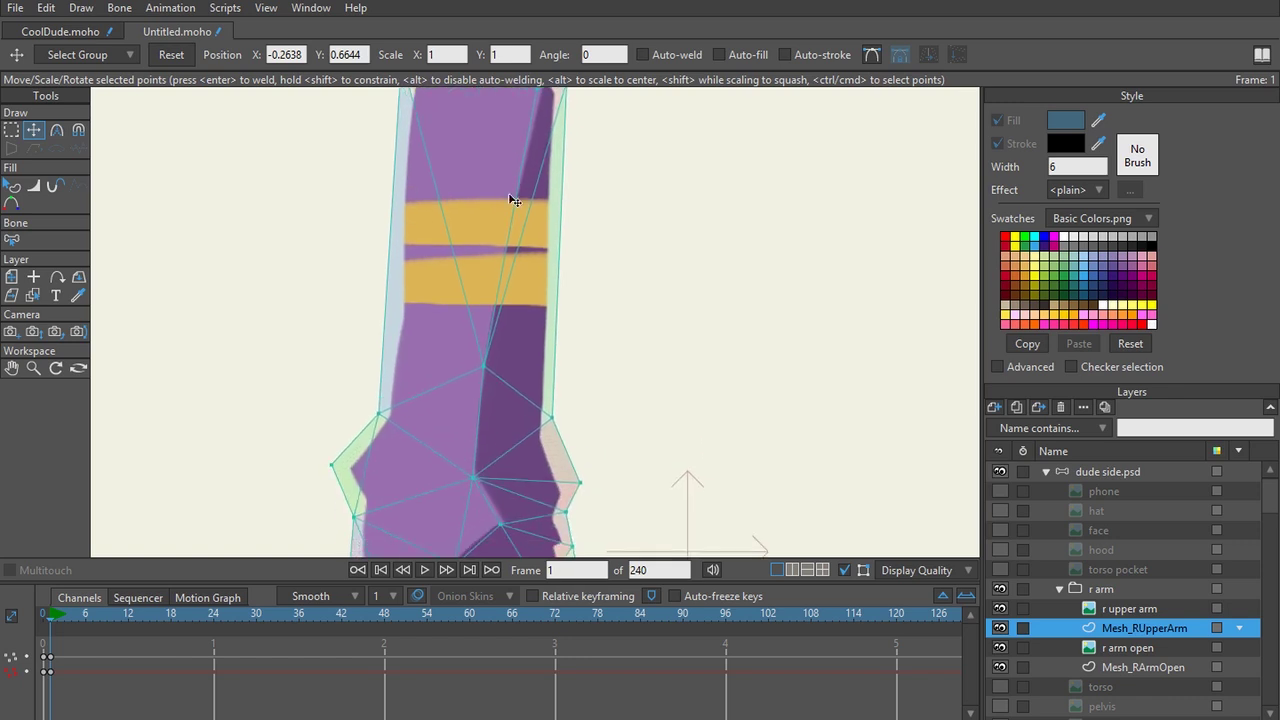
pyautogui.moveTo(444, 446); pyautogui.dragTo(461, 217)
pyautogui.scroll(2, 472, 369)
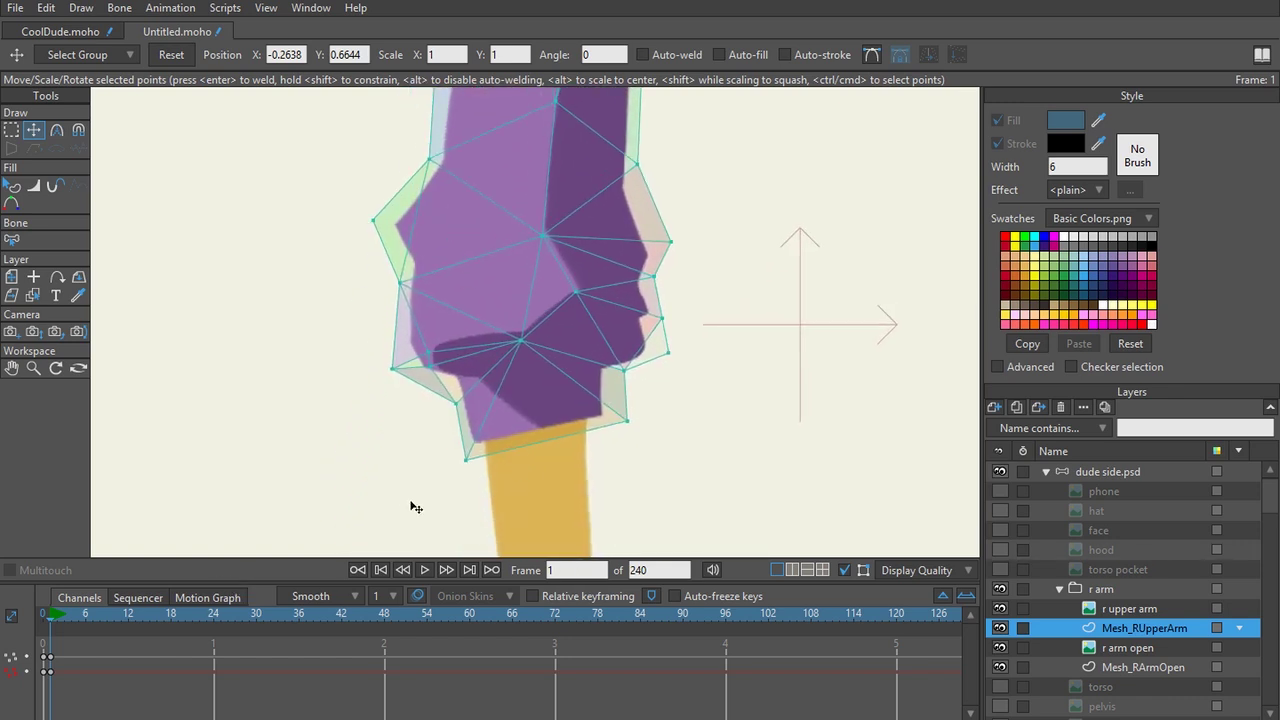
pyautogui.moveTo(467, 460); pyautogui.dragTo(450, 469)
pyautogui.hotkey('ctrl', 'z')
pyautogui.moveTo(671, 242)
pyautogui.mouseDown()
pyautogui.moveTo(702, 239)
pyautogui.moveTo(678, 238)
pyautogui.mouseUp()
pyautogui.hotkey('ctrl', 'z')
pyautogui.moveTo(392, 369); pyautogui.dragTo(371, 366)
pyautogui.hotkey('ctrl', 'z')
# At frame 1, try dragging the points at the cuff's narrow lower end to the left, undoing the moves.
pyautogui.scroll(5, 400, 352)
pyautogui.moveTo(451, 404); pyautogui.dragTo(345, 436)
pyautogui.hotkey('ctrl', 'z')
pyautogui.moveTo(498, 391); pyautogui.dragTo(466, 377)
pyautogui.hotkey('ctrl', 'z')
pyautogui.hotkey('ctrl', 'z')
pyautogui.scroll(-2, 487, 338)
pyautogui.scroll(2, 478, 401)
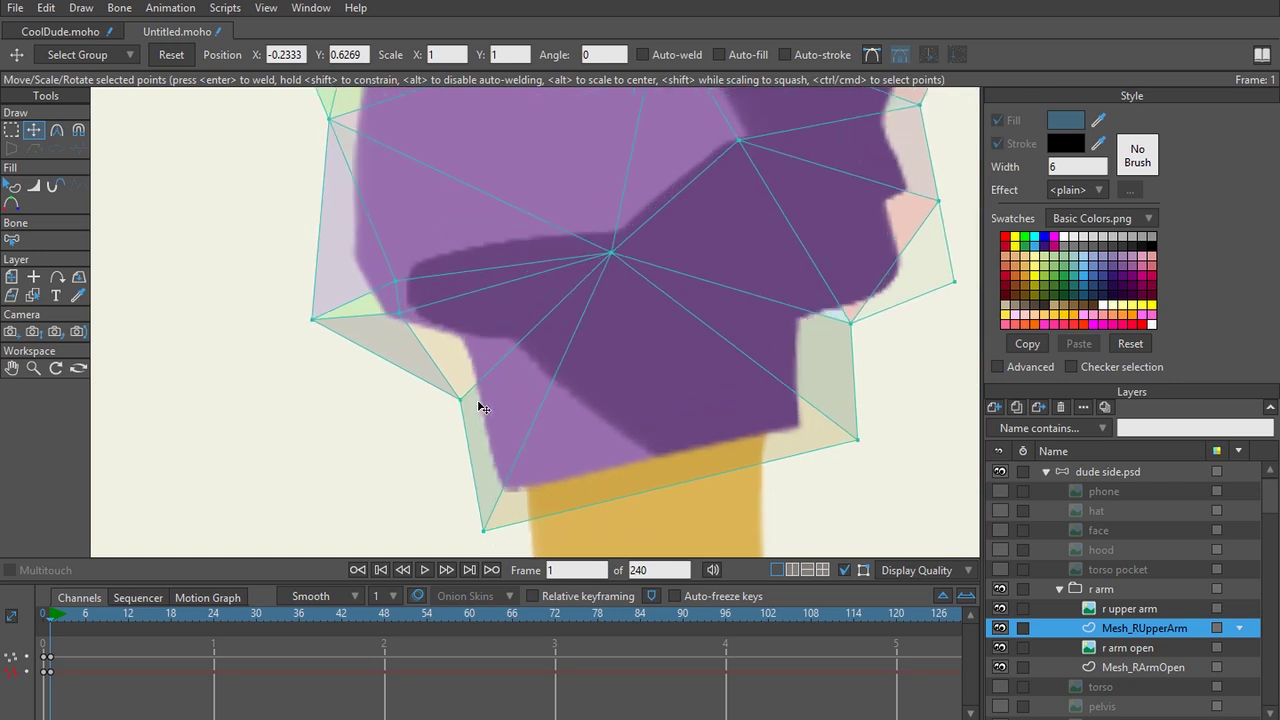
# At frame 0, add a point midway along the mesh's bottom edge and triangulate the 2D mesh again.
pyautogui.moveTo(490, 429); pyautogui.dragTo(436, 339)
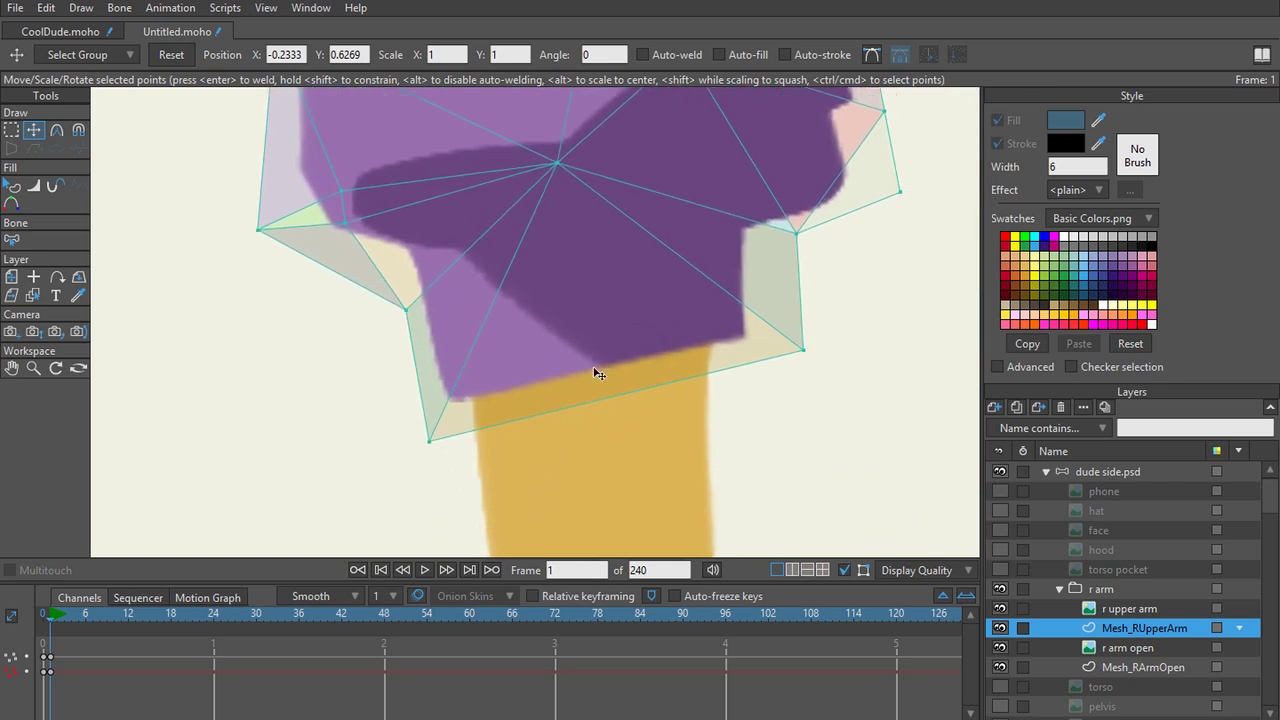
pyautogui.click(44, 615)
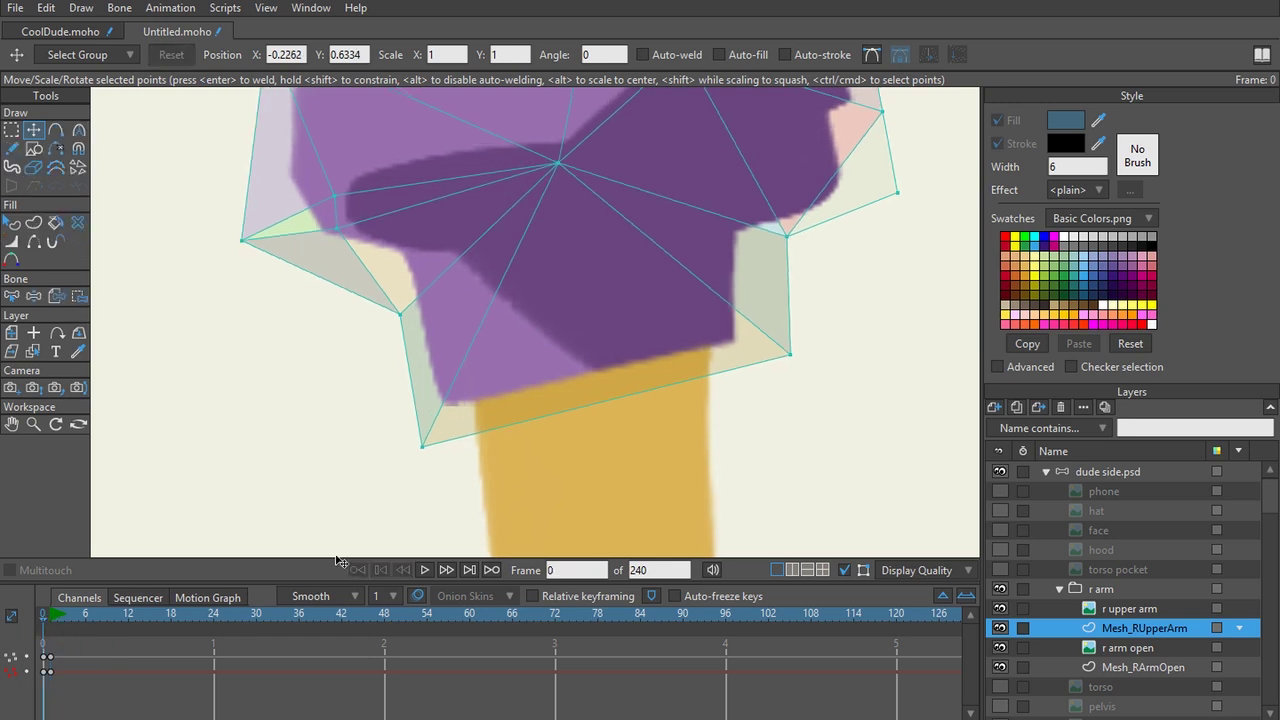
pyautogui.press('a')
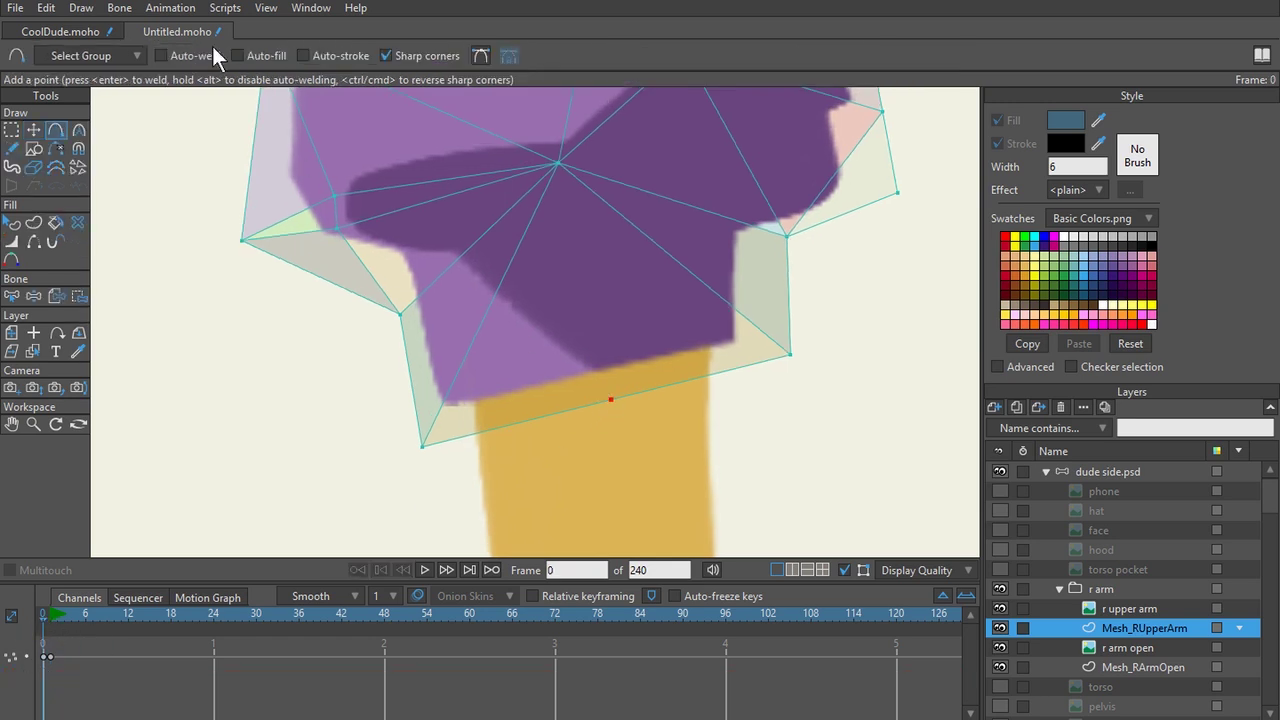
pyautogui.click(76, 10)
pyautogui.click(304, 343)
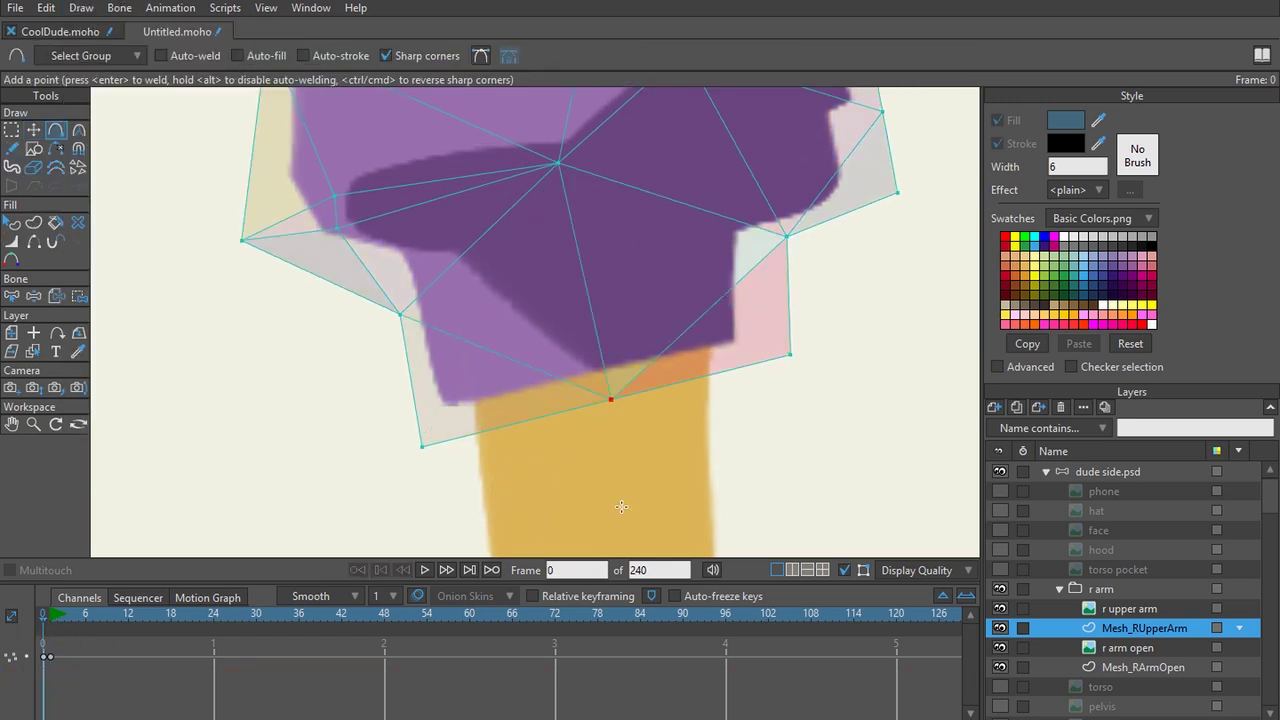
# At frame 1, try moving the new bottom-edge point and the lower right corner point, undoing each move.
pyautogui.press('t')
pyautogui.click(50, 617)
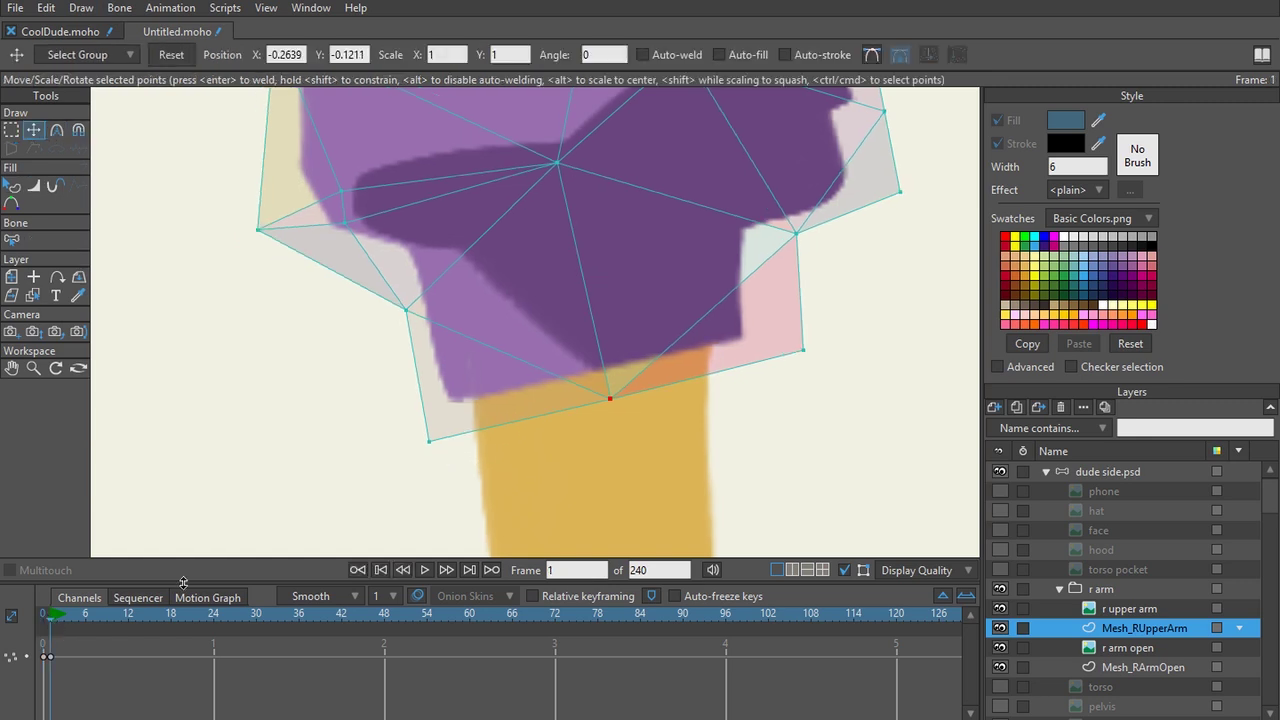
pyautogui.moveTo(612, 400); pyautogui.dragTo(621, 428)
pyautogui.hotkey('ctrl', 'z')
pyautogui.moveTo(803, 348); pyautogui.dragTo(736, 439)
pyautogui.hotkey('ctrl', 'z')
# At frame 1, shift the two inner points along the cuff's shadow edge up to the right.
pyautogui.scroll(-3, 738, 441)
pyautogui.moveTo(620, 330); pyautogui.dragTo(642, 486)
pyautogui.scroll(-1, 597, 382)
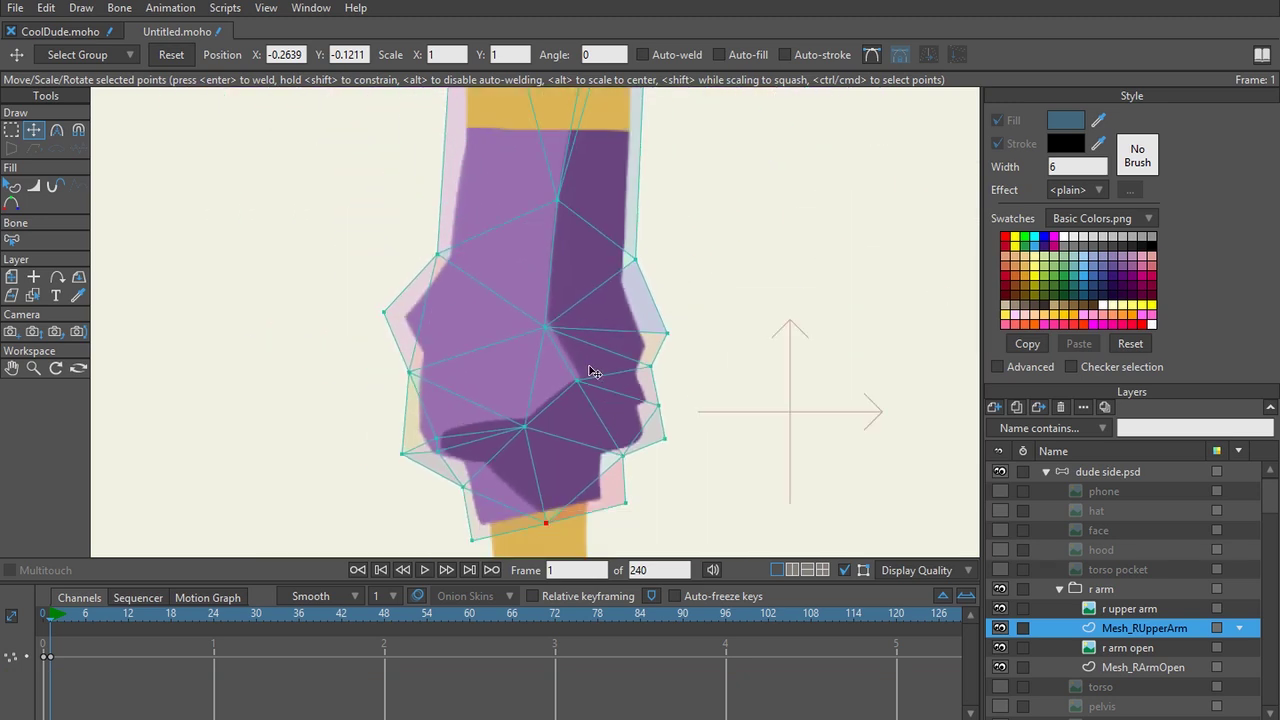
pyautogui.scroll(-1, 591, 382)
pyautogui.moveTo(590, 393); pyautogui.dragTo(592, 555)
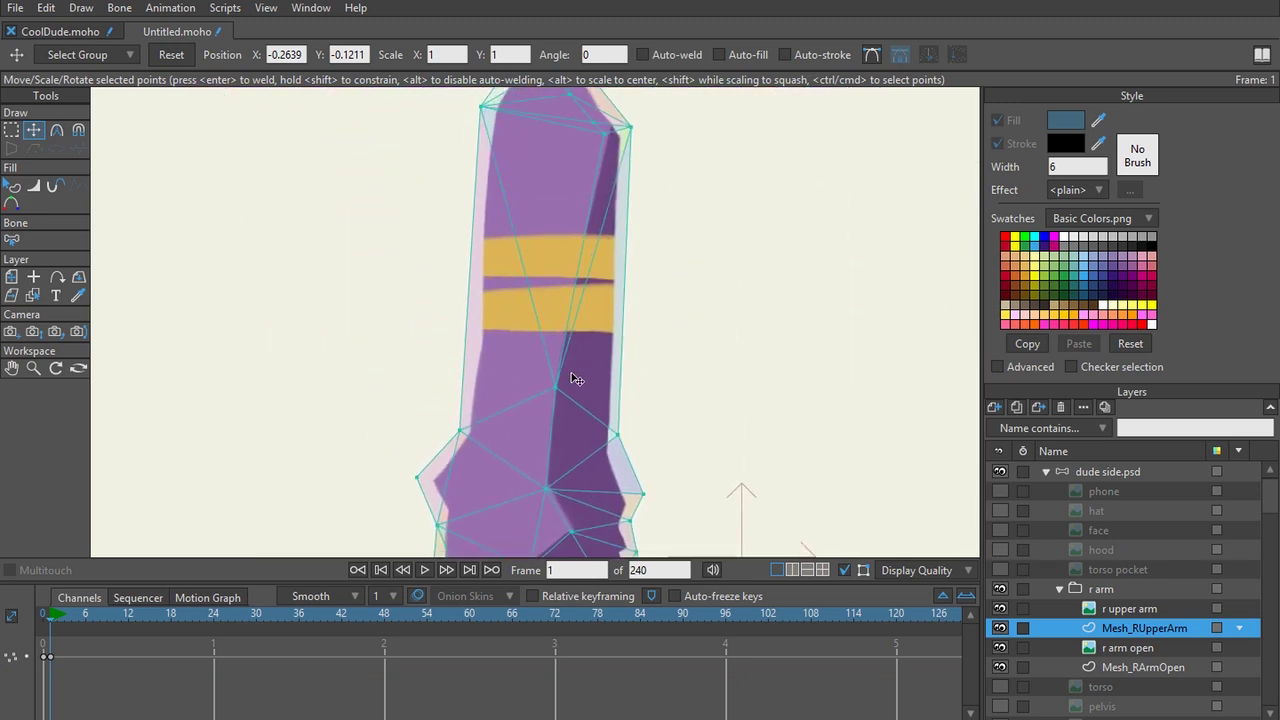
pyautogui.moveTo(455, 490); pyautogui.dragTo(462, 231)
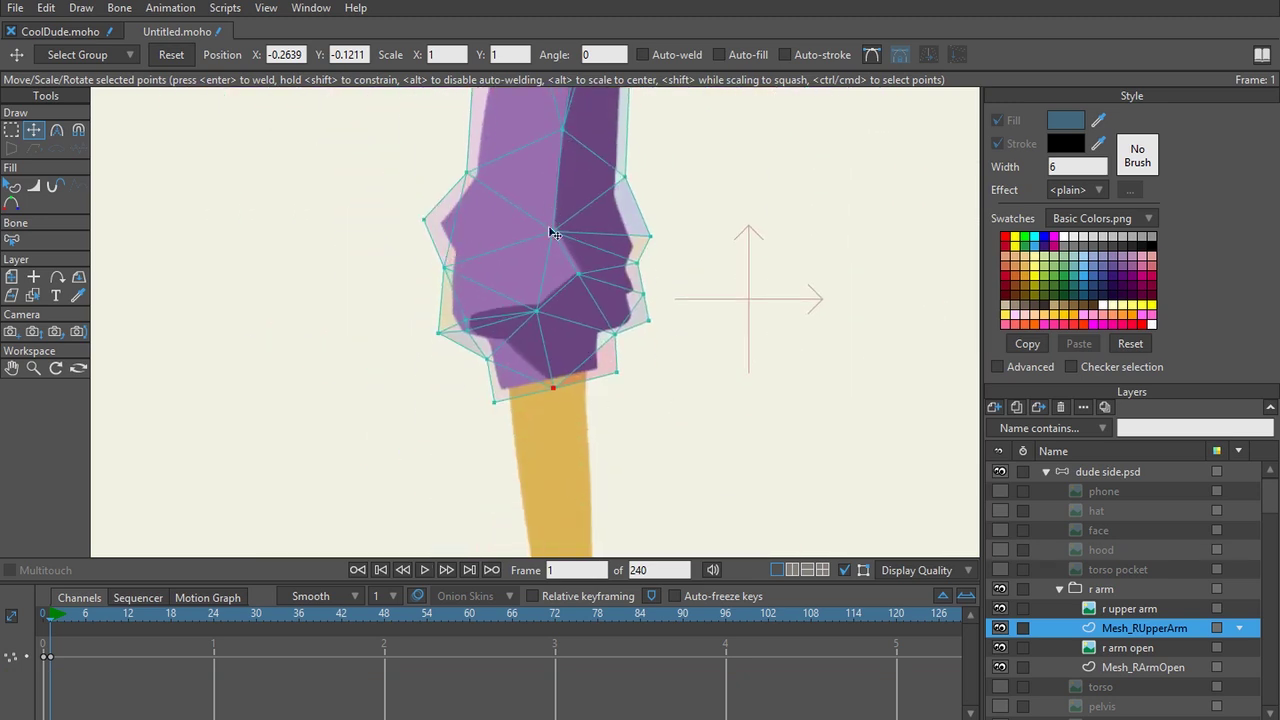
pyautogui.moveTo(549, 199); pyautogui.dragTo(546, 302)
pyautogui.moveTo(534, 413); pyautogui.dragTo(573, 372)
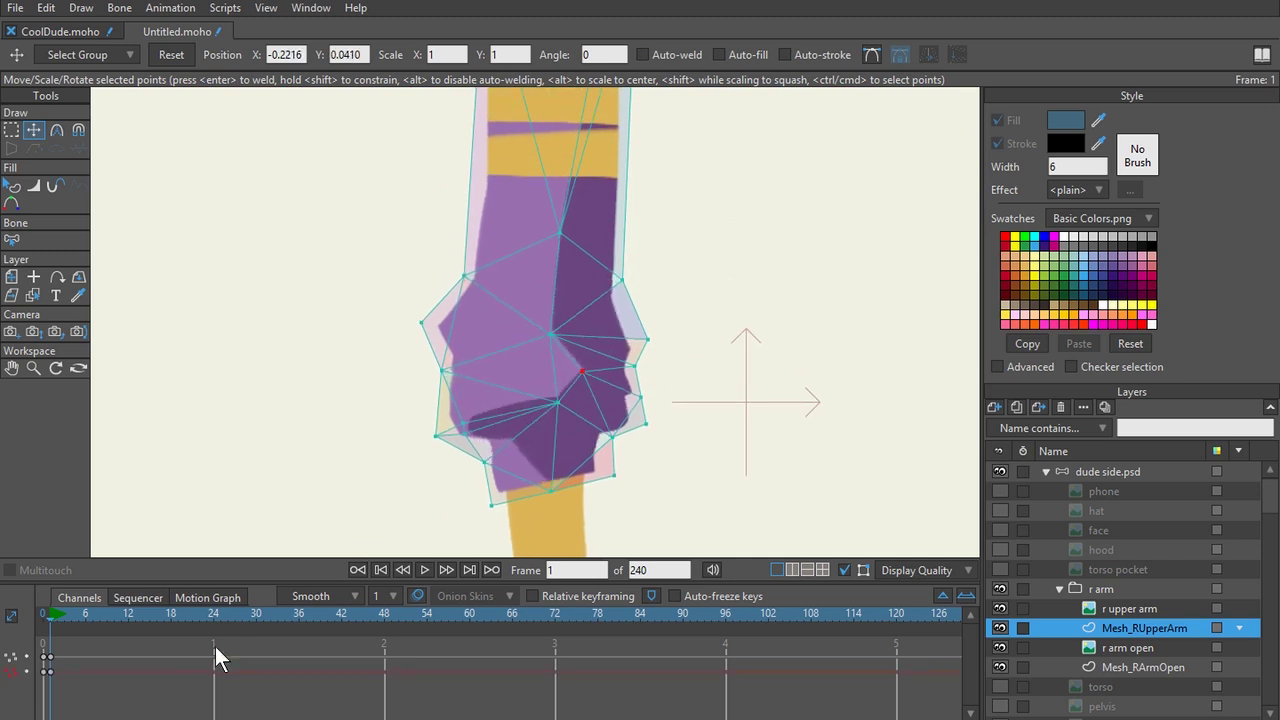
# Clear the test keyframes at frame 1 and go back to frame 0.
pyautogui.press('Delete')
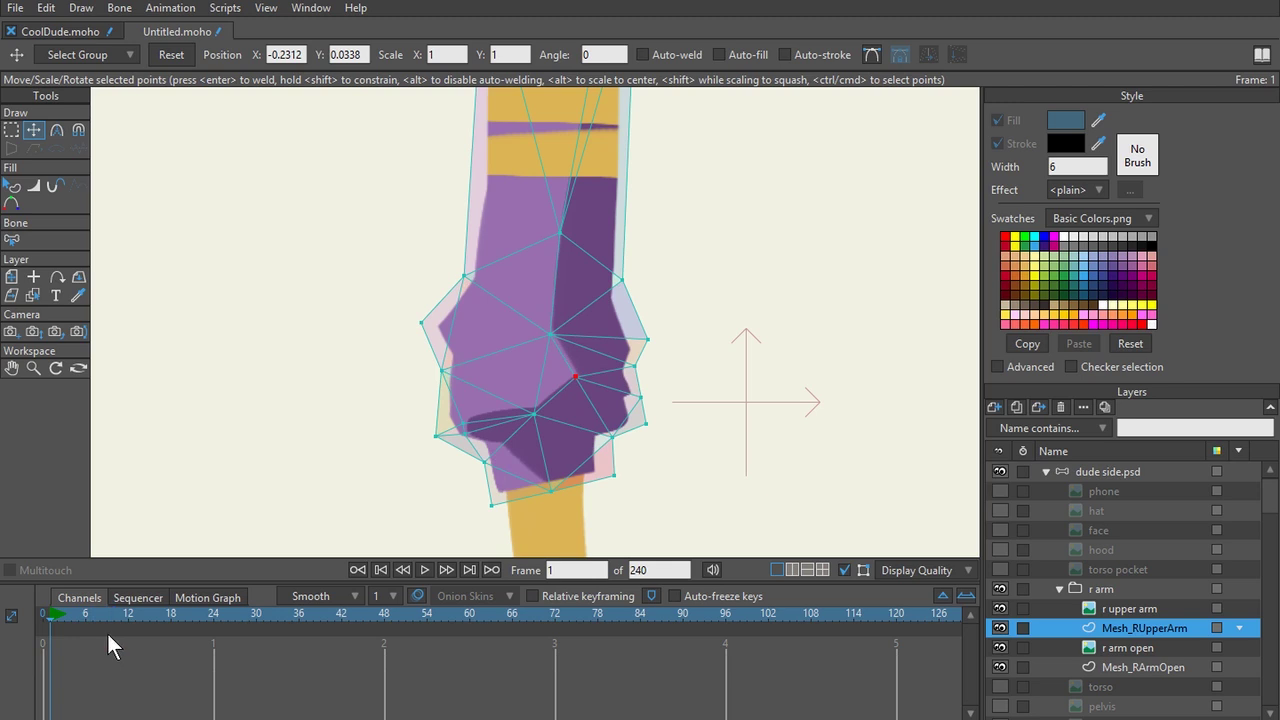
pyautogui.moveTo(50, 615); pyautogui.dragTo(27, 622)
# Select the Mesh_RArmOpen layer and hide the r upper arm and Mesh_RUpperArm layers.
pyautogui.moveTo(396, 386); pyautogui.dragTo(387, 174)
pyautogui.scroll(1, 400, 317)
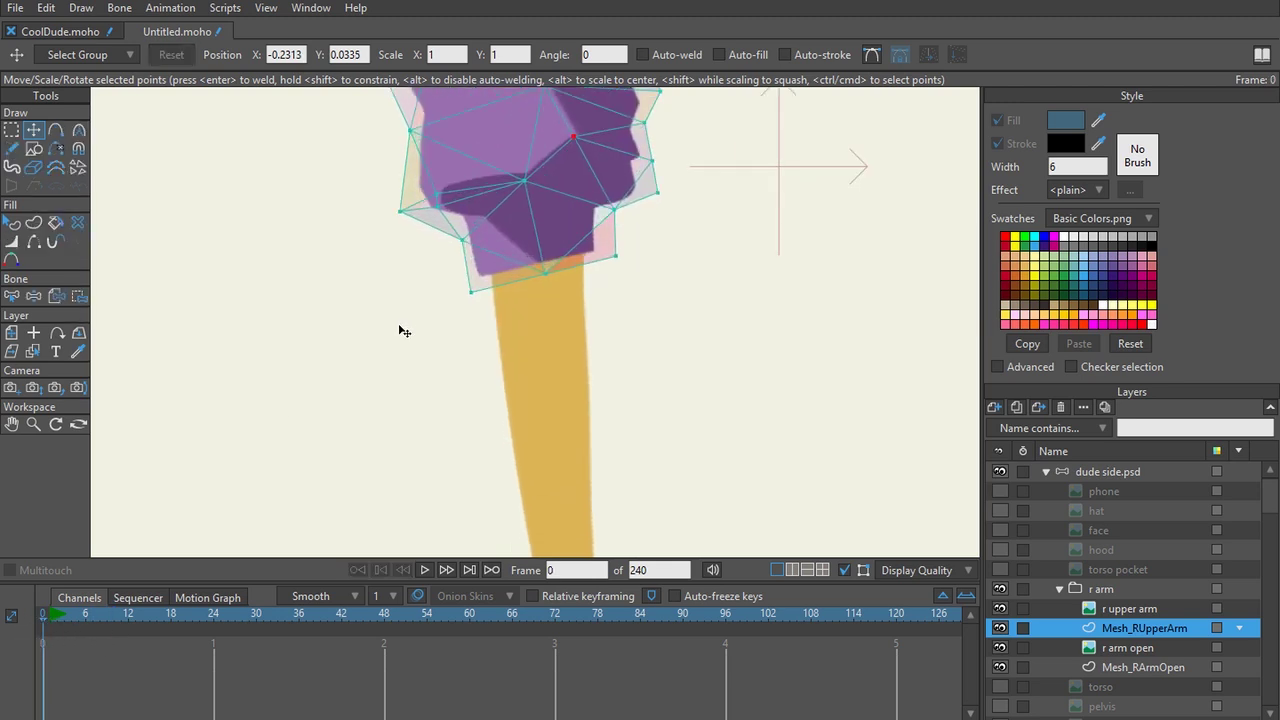
pyautogui.moveTo(411, 350); pyautogui.dragTo(400, 311)
pyautogui.scroll(-1, 422, 281)
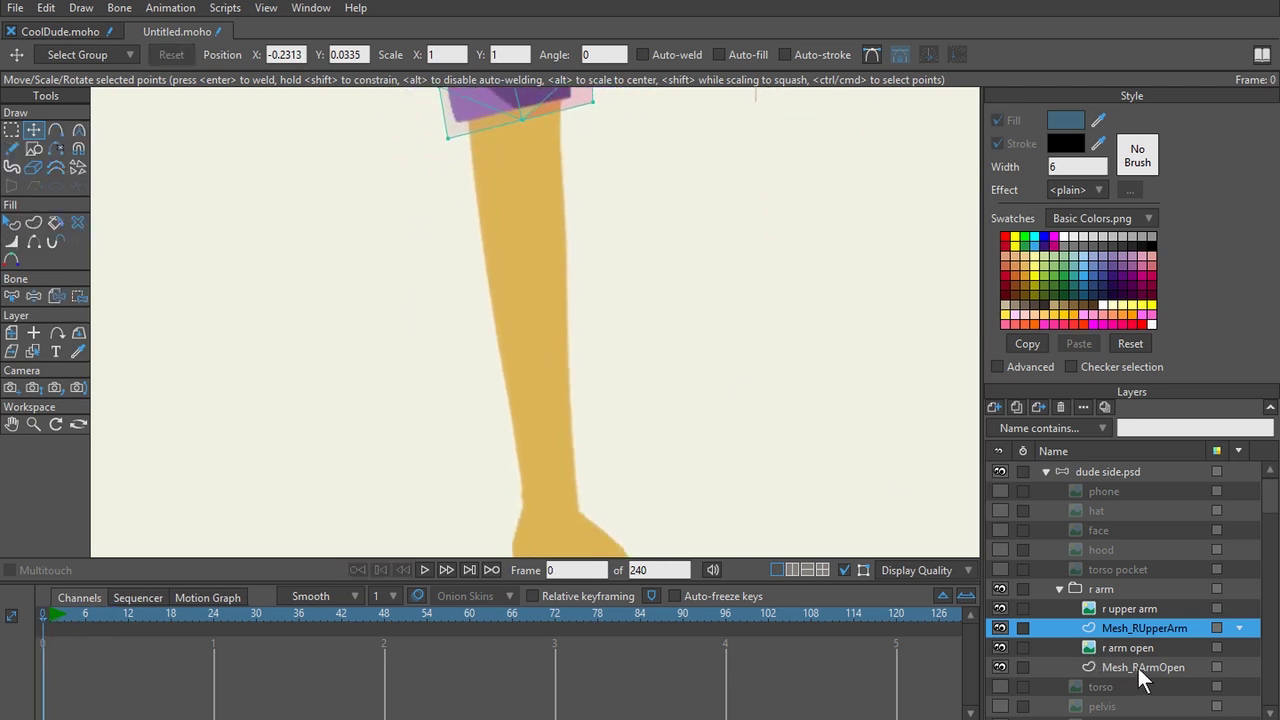
pyautogui.click(1143, 667)
pyautogui.scroll(2, 537, 314)
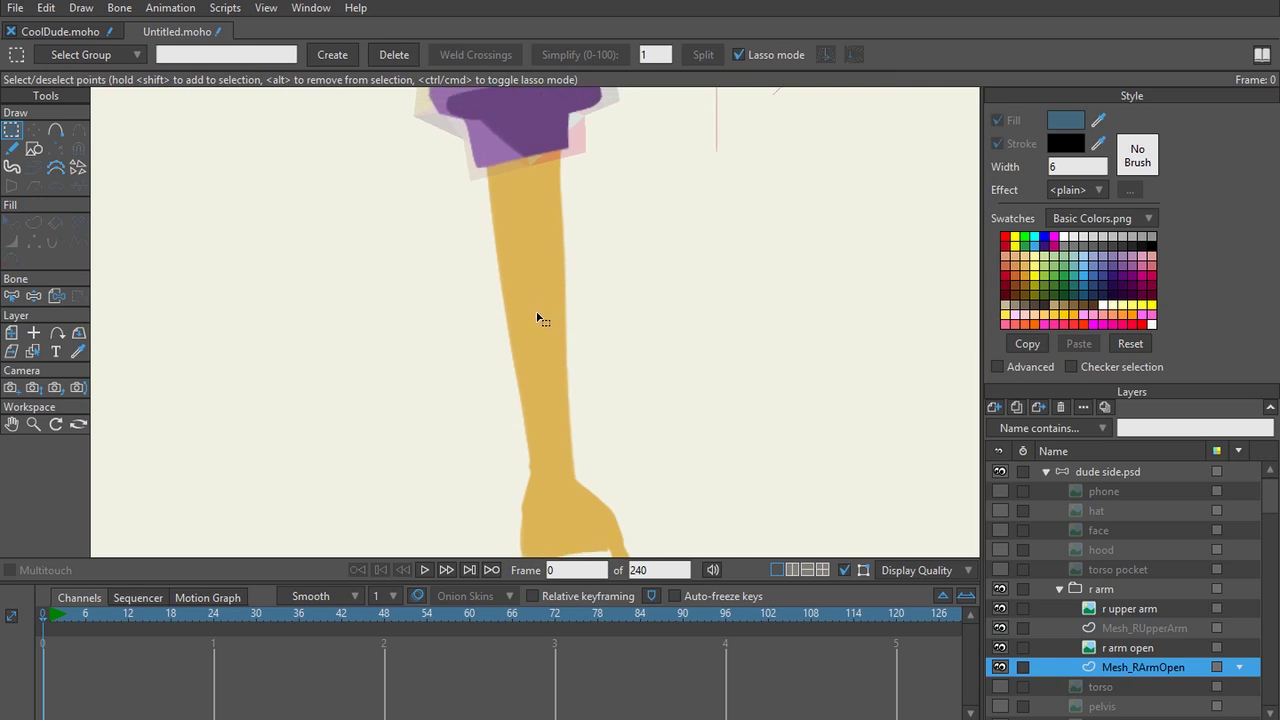
pyautogui.scroll(-1, 437, 237)
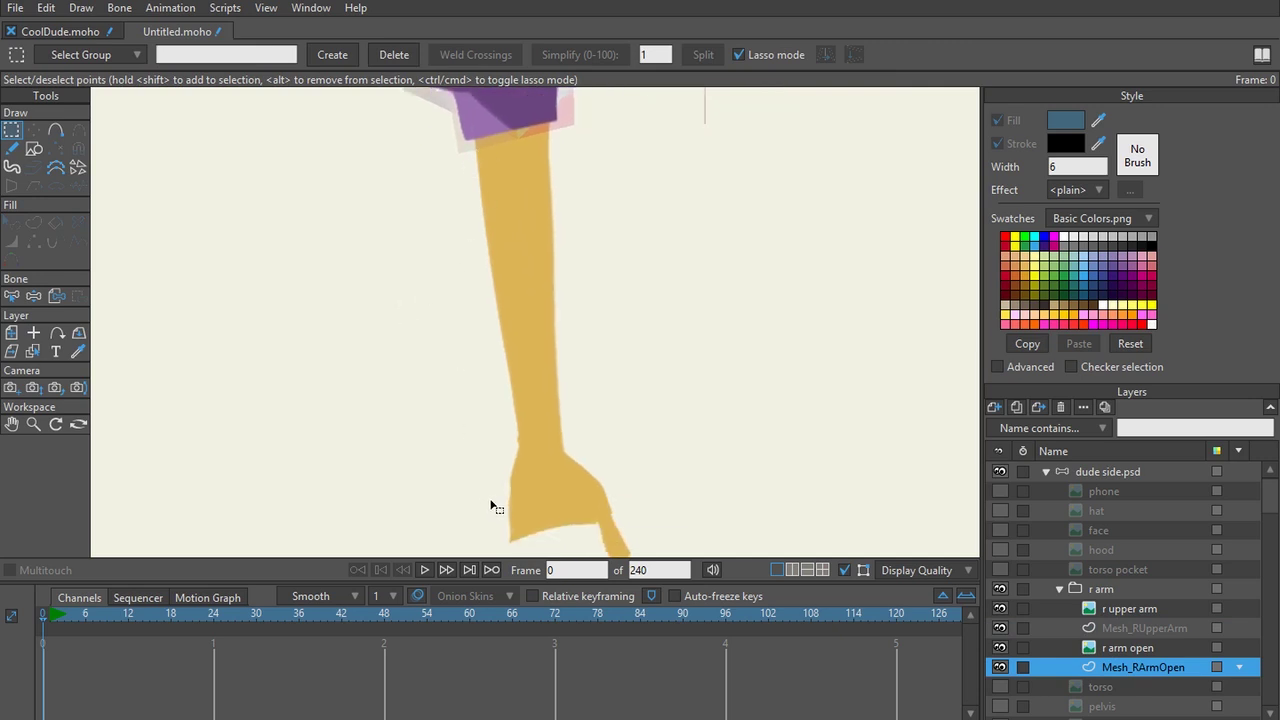
pyautogui.click(1000, 609)
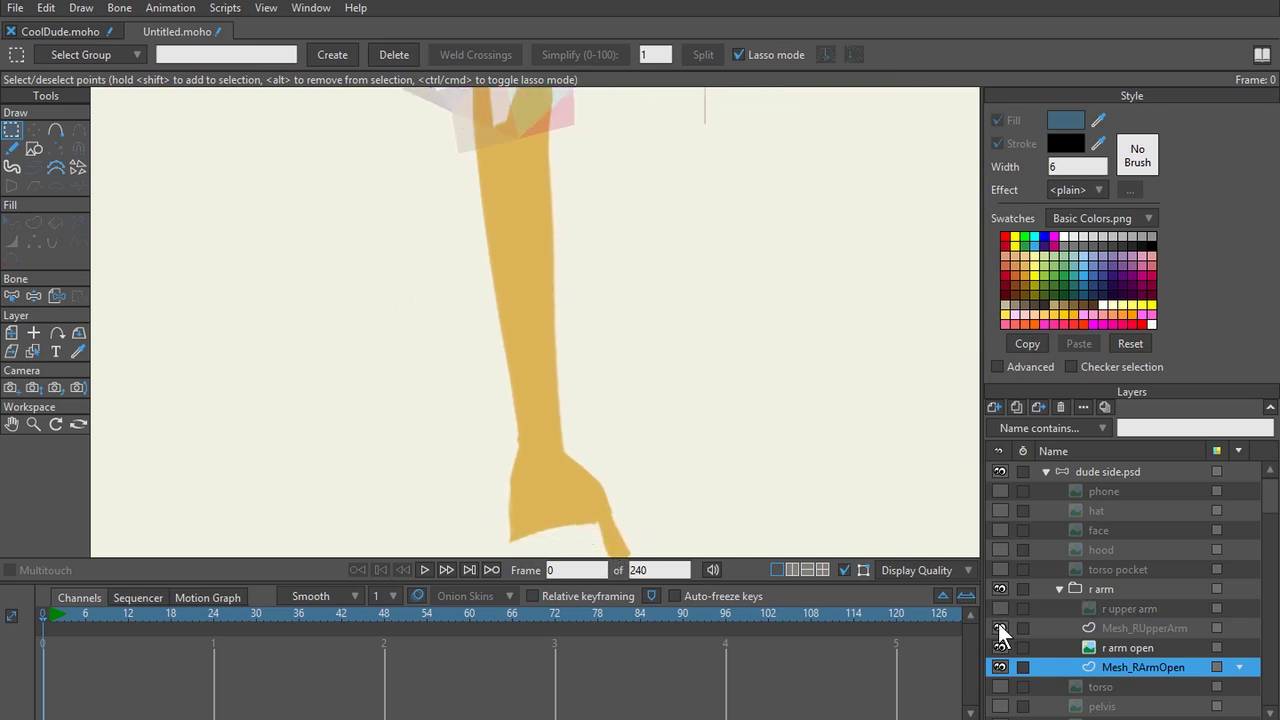
pyautogui.click(1000, 629)
# Trace outline points just outside the r arm open image, from its upper left edge down around the hand and thumb.
pyautogui.press('a')
pyautogui.moveTo(491, 107); pyautogui.dragTo(498, 242)
pyautogui.moveTo(498, 242); pyautogui.dragTo(528, 428)
pyautogui.moveTo(528, 428); pyautogui.dragTo(535, 498)
pyautogui.moveTo(535, 498); pyautogui.dragTo(527, 556)
pyautogui.moveTo(556, 370); pyautogui.dragTo(557, 412)
pyautogui.moveTo(557, 412); pyautogui.dragTo(656, 423)
pyautogui.press('t')
pyautogui.press('a')
pyautogui.moveTo(656, 423); pyautogui.dragTo(666, 433)
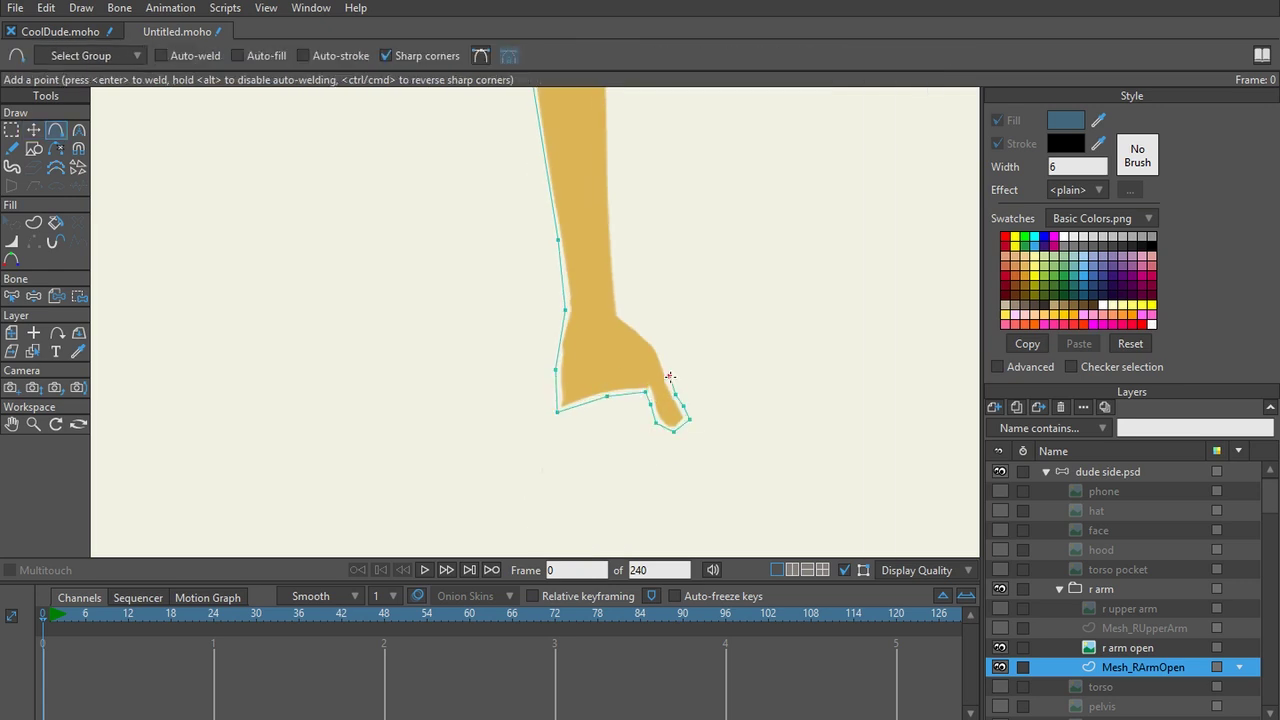
# Continue the outline up the forearm's right side and over its top, closing it at the starting point.
pyautogui.click(616, 236)
pyautogui.moveTo(619, 167); pyautogui.dragTo(646, 514)
pyautogui.click(638, 400)
pyautogui.click(638, 271)
pyautogui.click(588, 235)
pyautogui.click(547, 273)
# Examine the closed outline's points around the hand and thumb.
pyautogui.scroll(-2, 640, 390)
pyautogui.moveTo(642, 394); pyautogui.dragTo(617, 260)
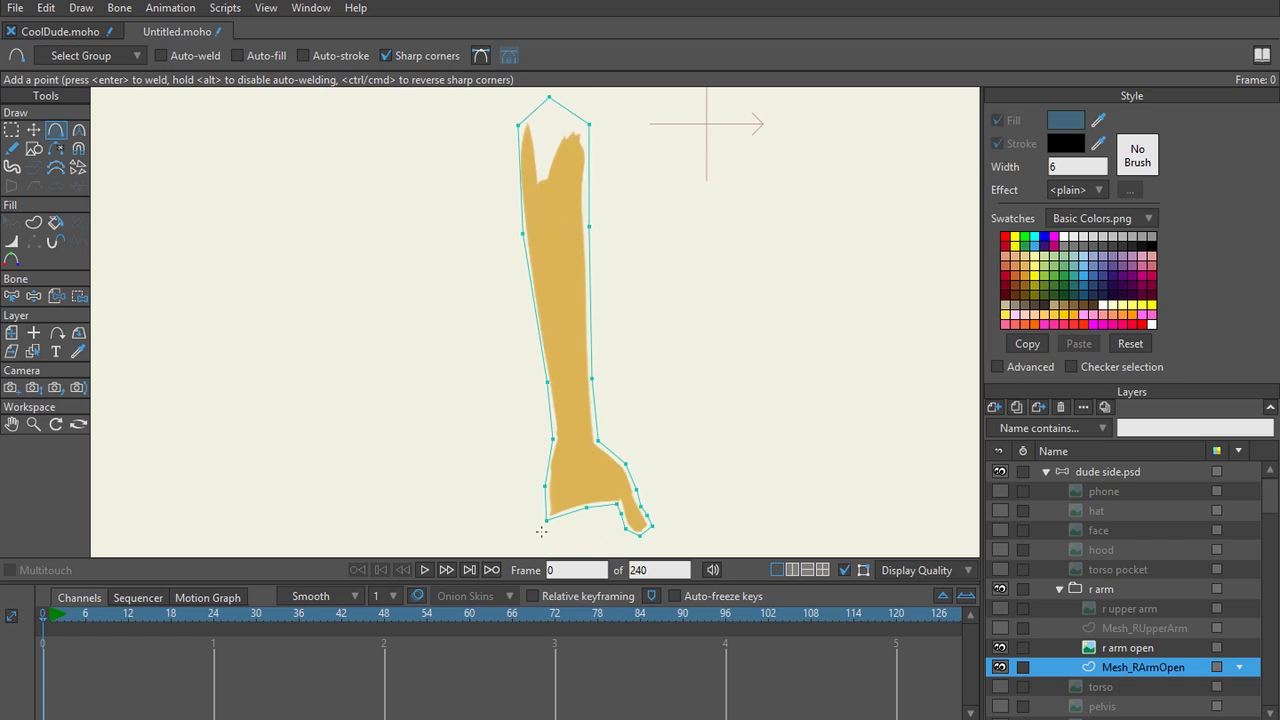
pyautogui.scroll(1, 568, 537)
pyautogui.moveTo(604, 507); pyautogui.dragTo(572, 332)
pyautogui.scroll(2, 590, 365)
pyautogui.moveTo(620, 400); pyautogui.dragTo(595, 337)
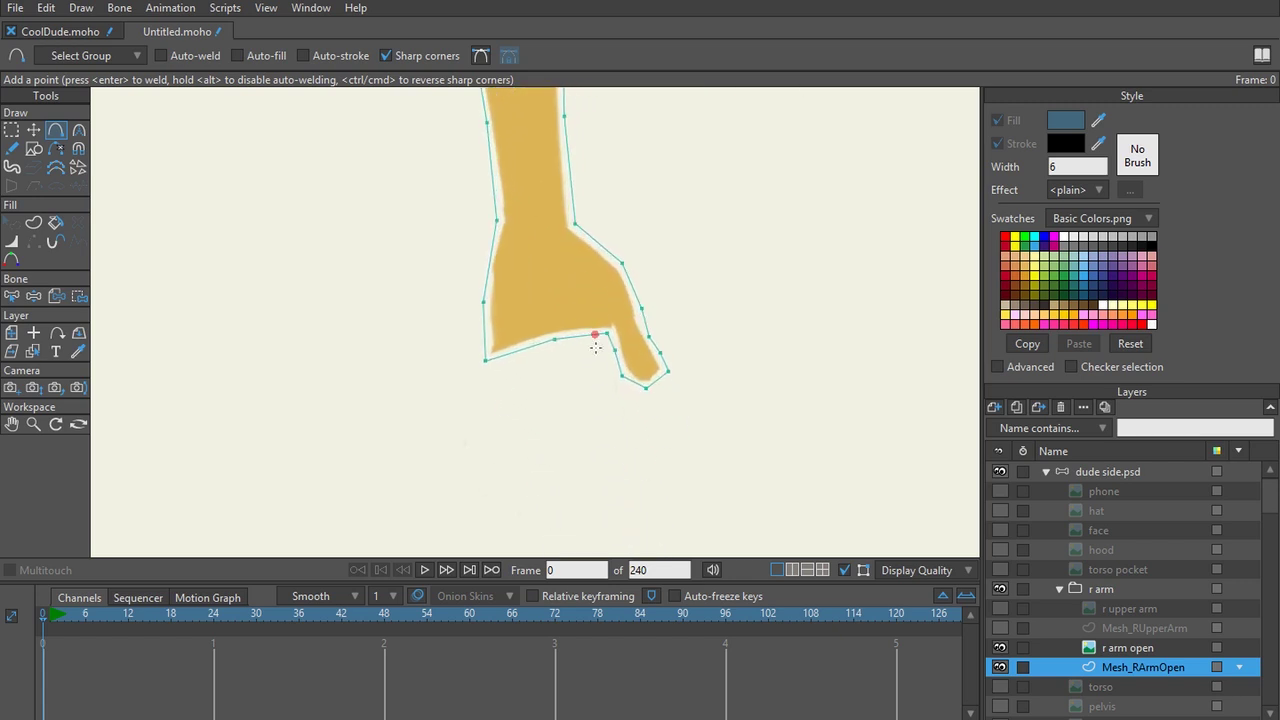
pyautogui.scroll(2, 596, 337)
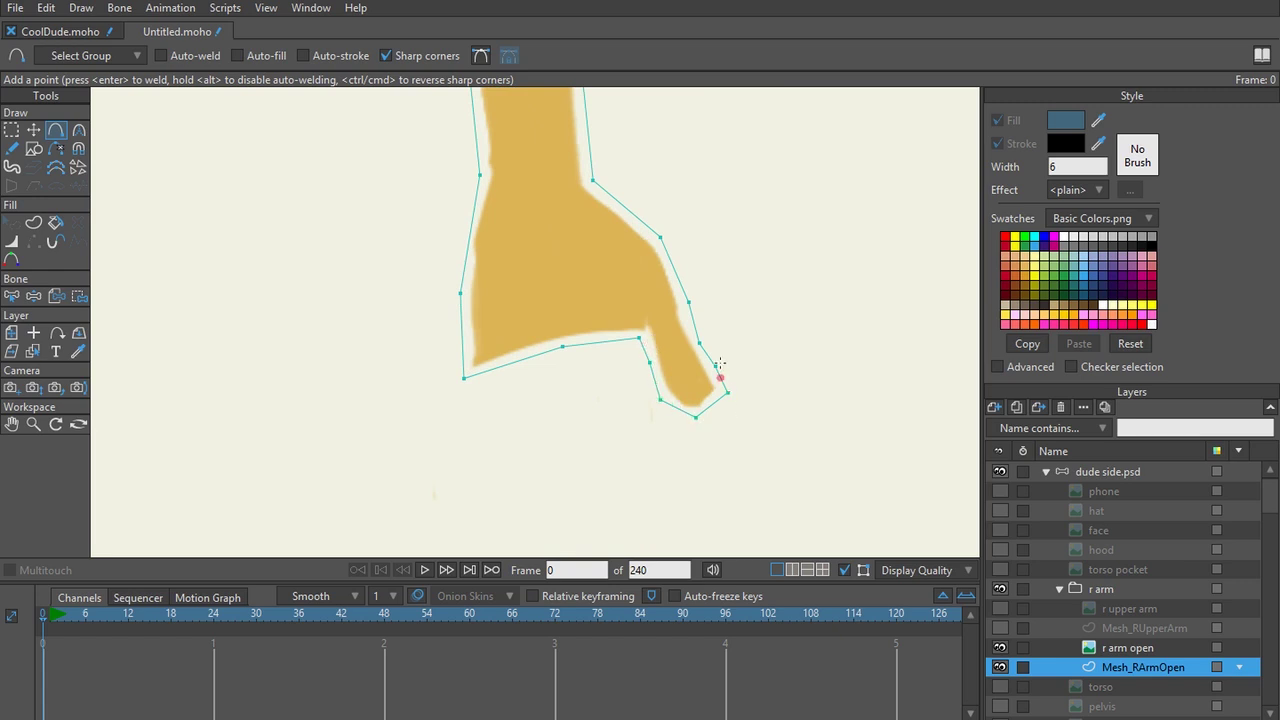
pyautogui.scroll(-1, 624, 280)
pyautogui.click(646, 279)
pyautogui.moveTo(593, 373); pyautogui.dragTo(582, 385)
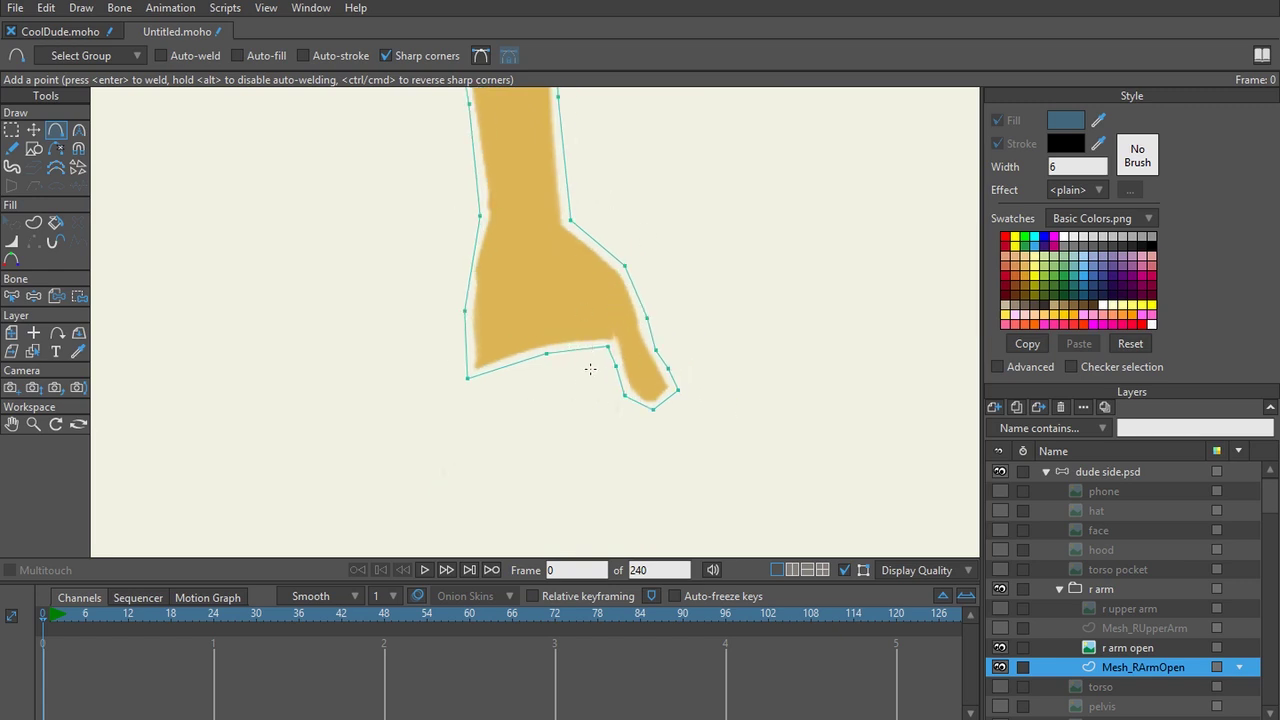
# Create a fill shape from the closed arm outline and triangulate it into a 2D mesh.
pyautogui.press('u')
pyautogui.click(589, 352)
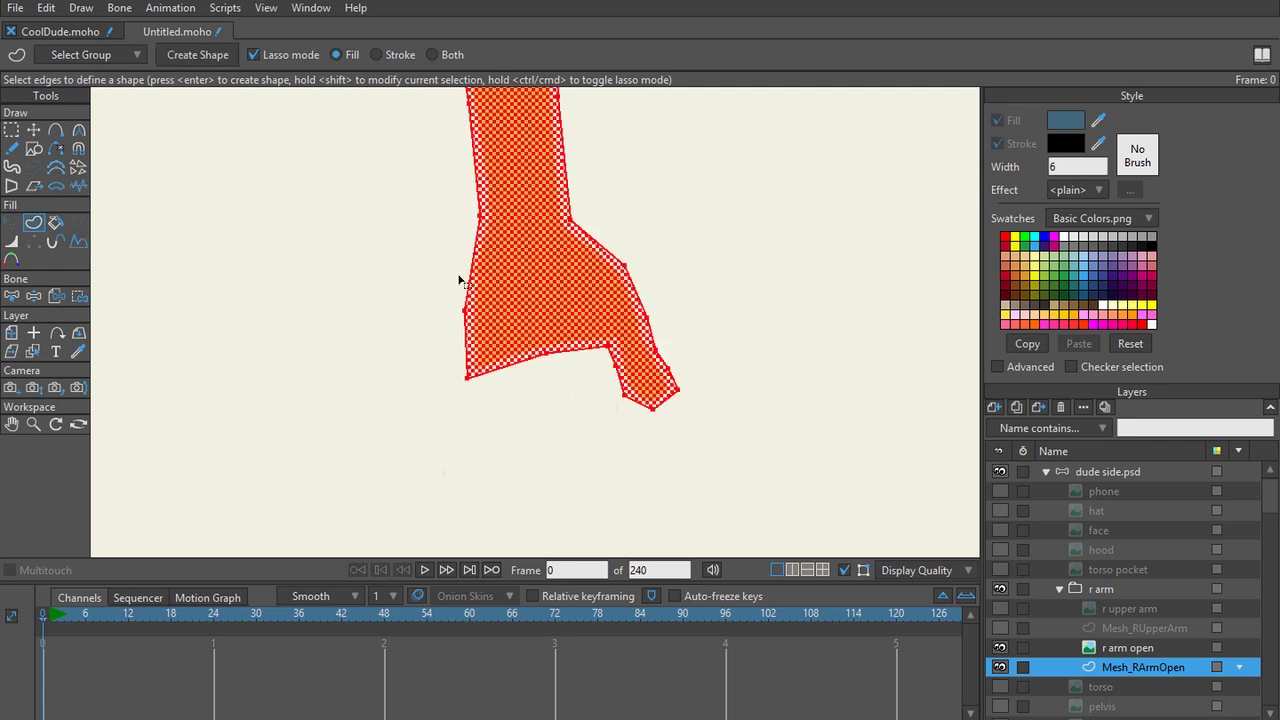
pyautogui.click(178, 55)
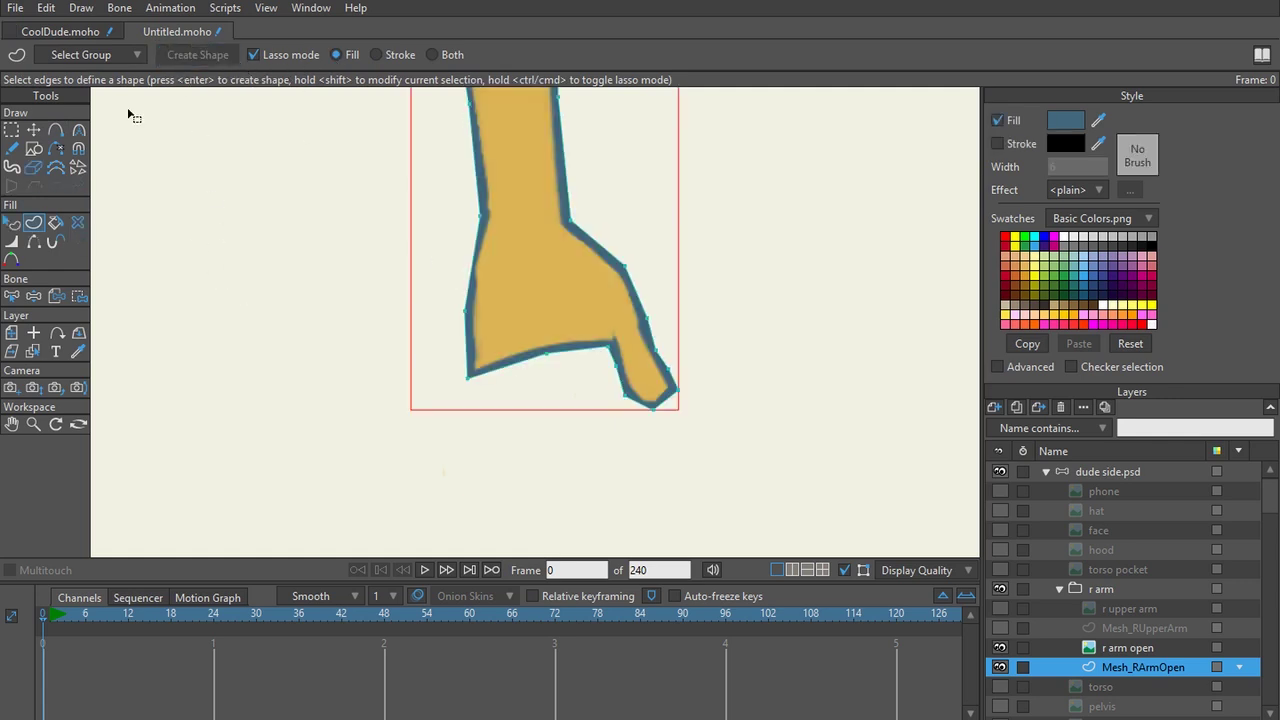
pyautogui.click(79, 8)
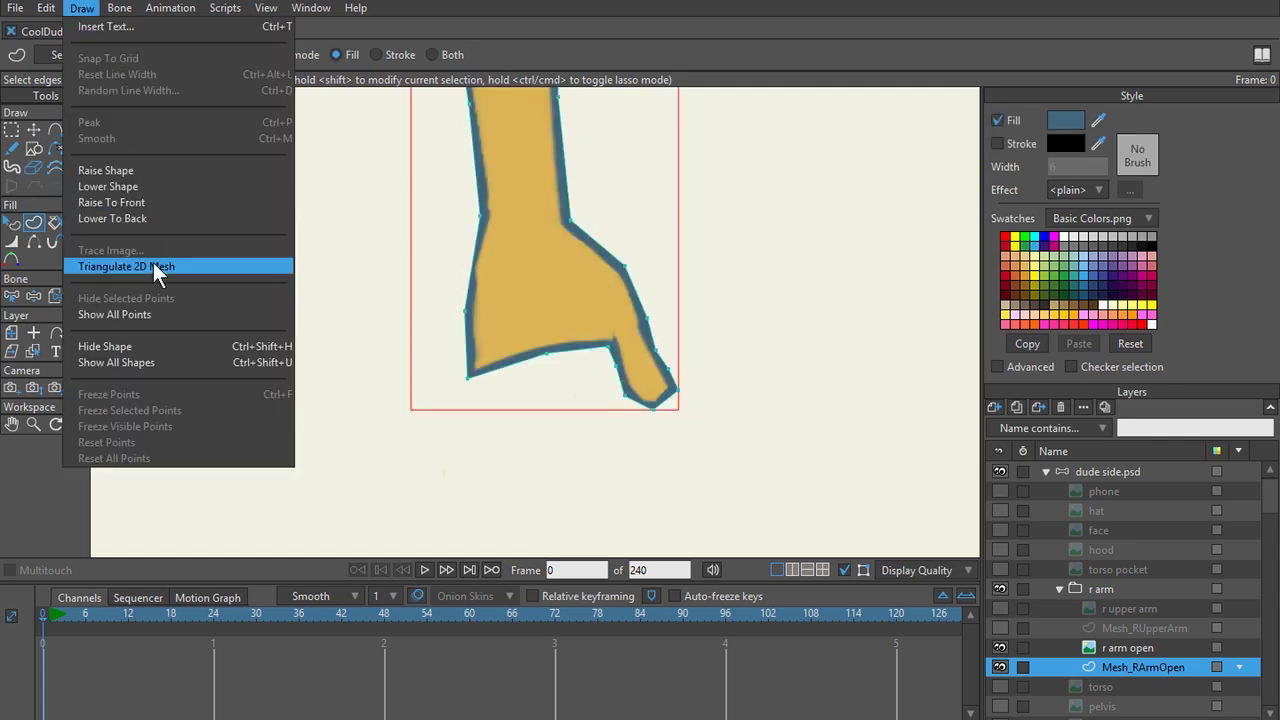
pyautogui.click(153, 263)
# Examine the triangulated arm mesh from the thumb up along the forearm.
pyautogui.scroll(1, 445, 480)
pyautogui.moveTo(651, 393); pyautogui.dragTo(623, 393)
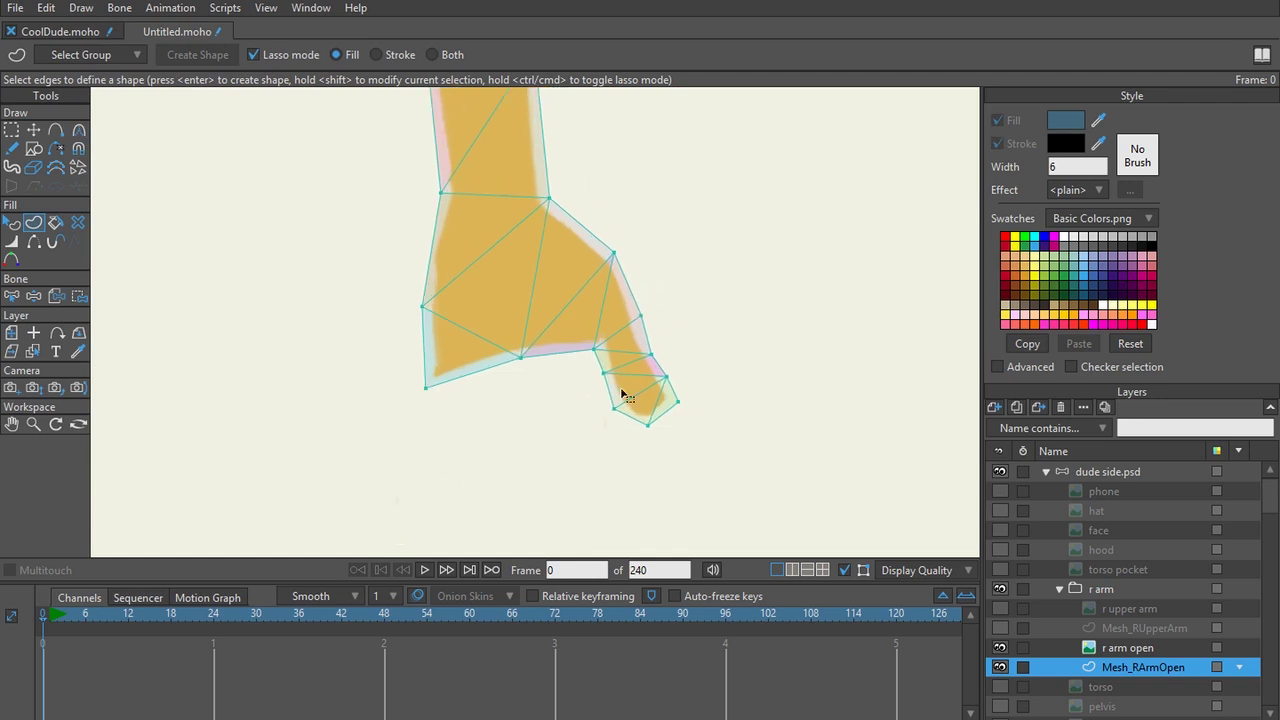
pyautogui.moveTo(519, 384); pyautogui.dragTo(535, 530)
pyautogui.moveTo(515, 305); pyautogui.dragTo(540, 546)
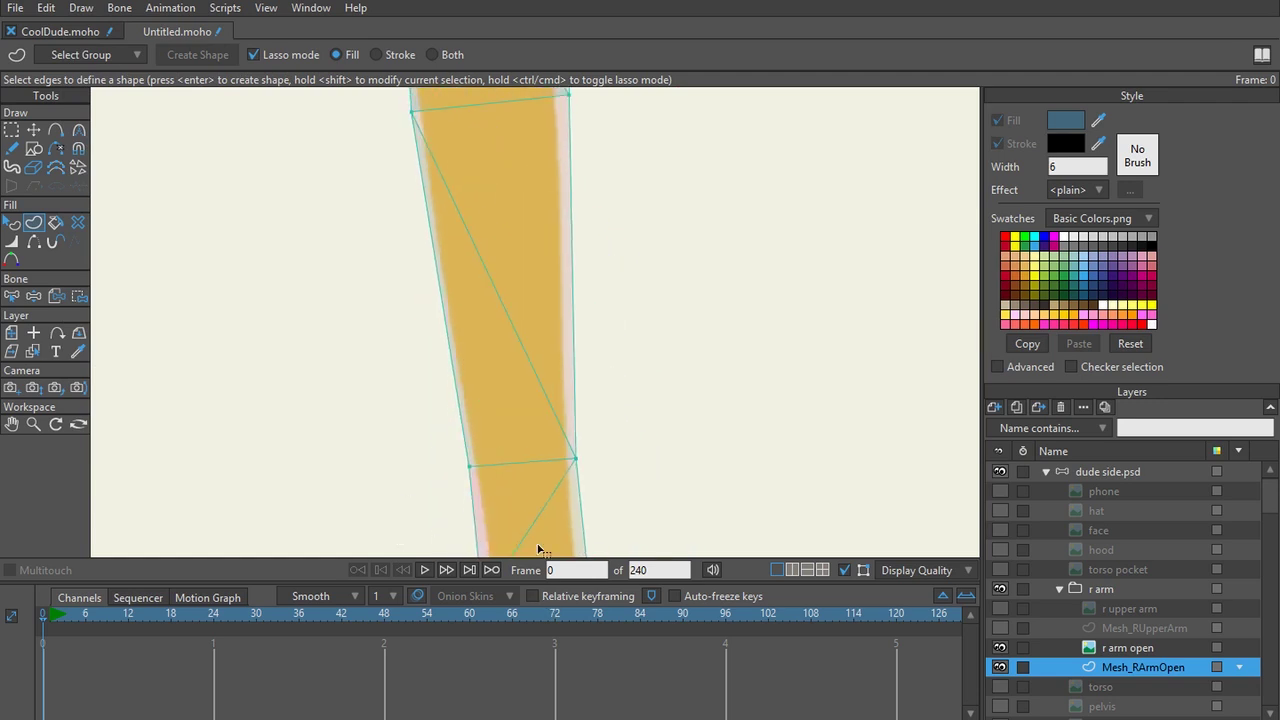
# Assign Mesh_RArmOpen as the smart warp layer of the r arm open image layer.
pyautogui.scroll(-3, 515, 470)
pyautogui.moveTo(506, 446); pyautogui.dragTo(480, 320)
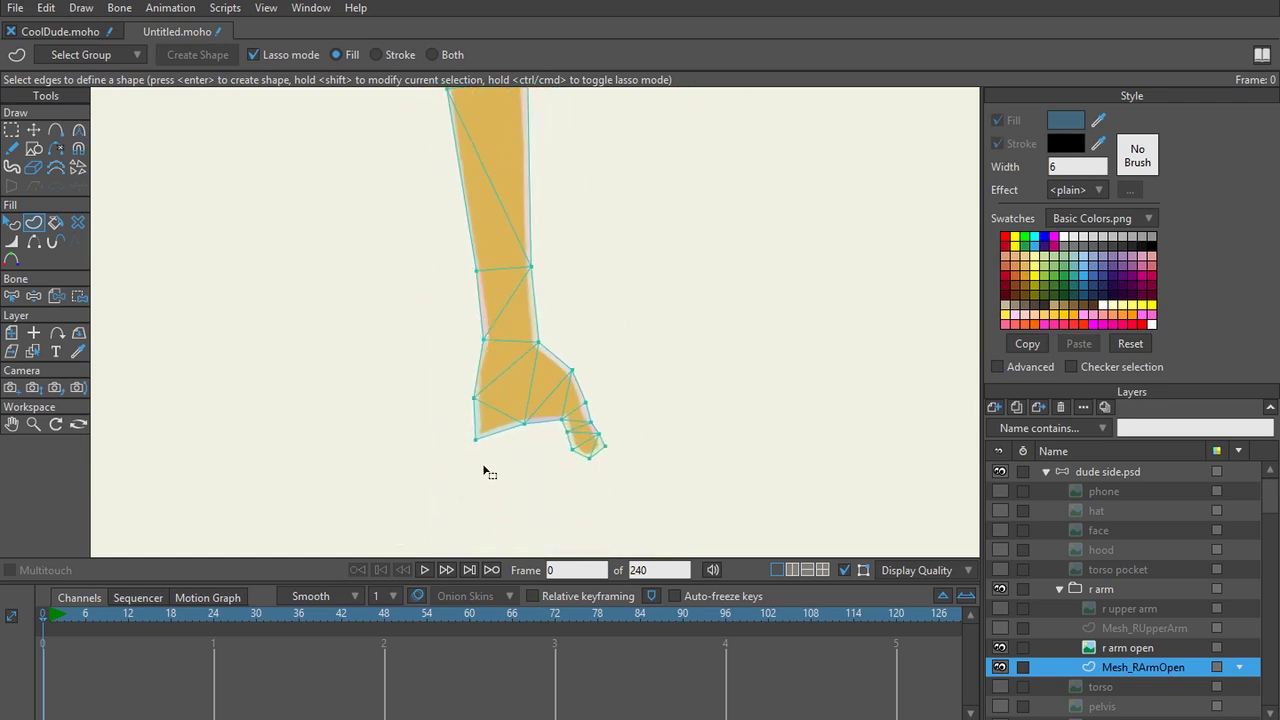
pyautogui.scroll(1, 516, 458)
pyautogui.moveTo(518, 460); pyautogui.dragTo(511, 445)
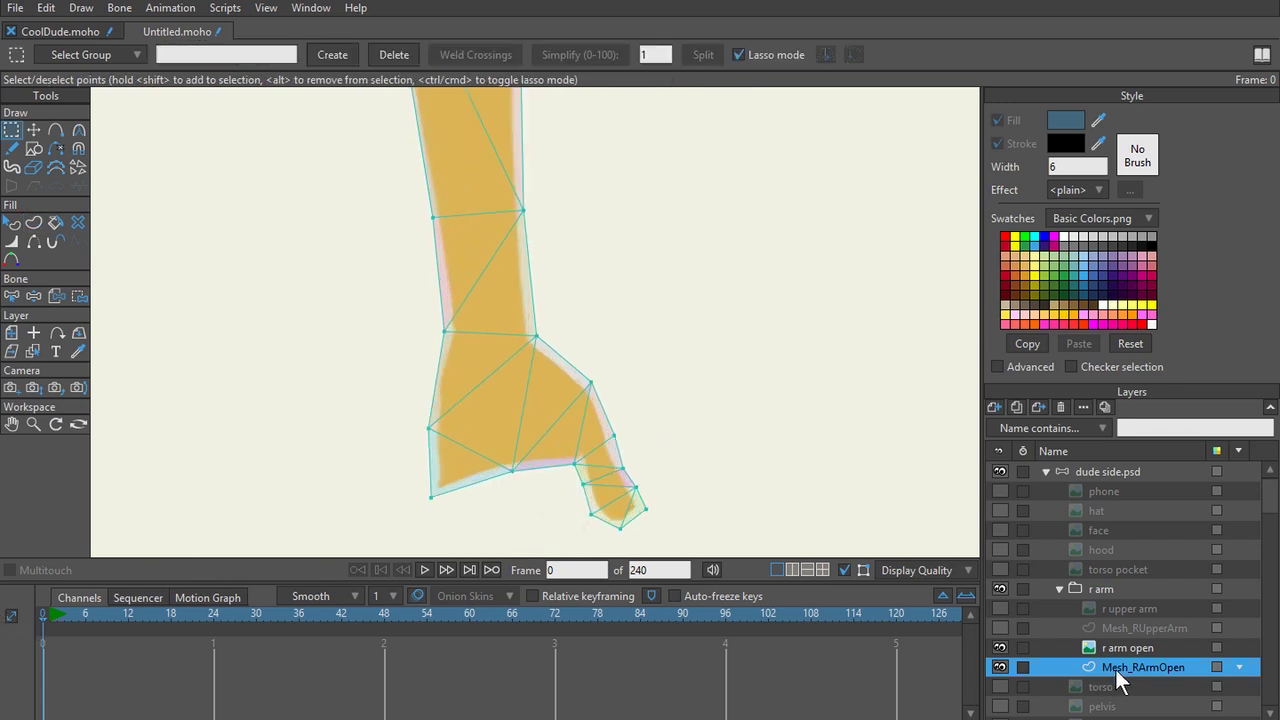
pyautogui.click(1123, 649)
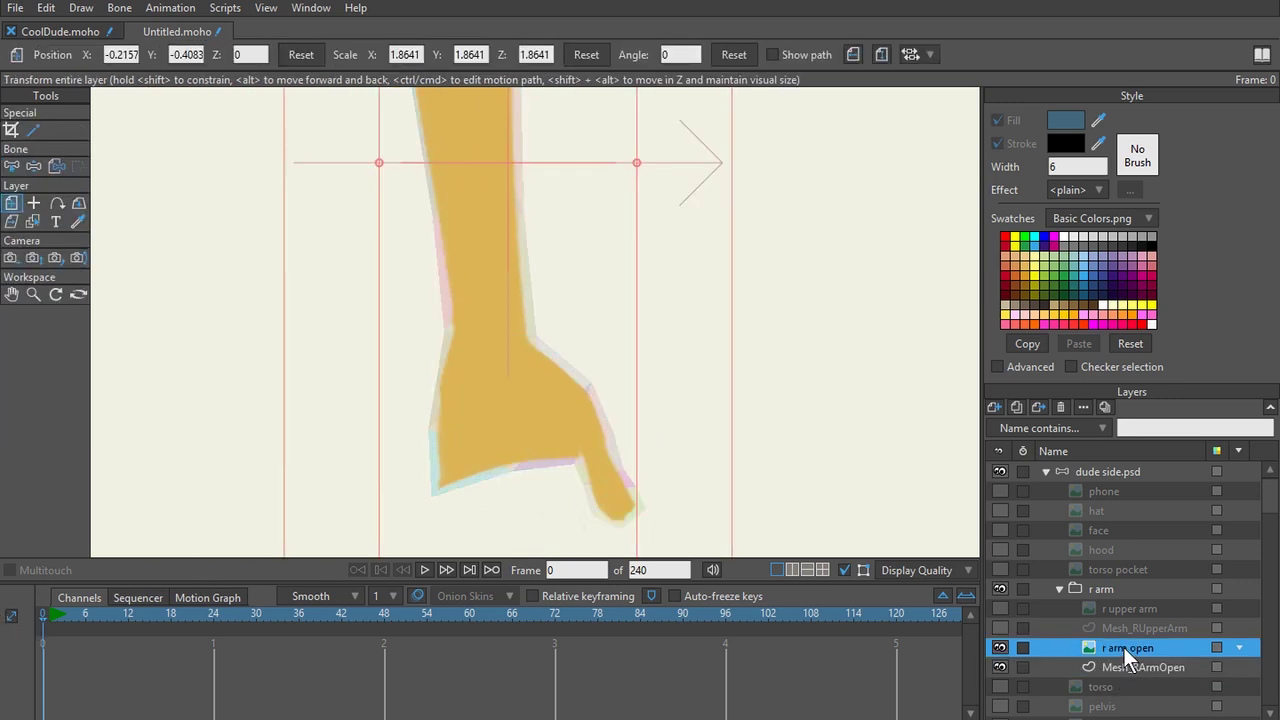
pyautogui.doubleClick(1123, 647)
pyautogui.click(484, 72)
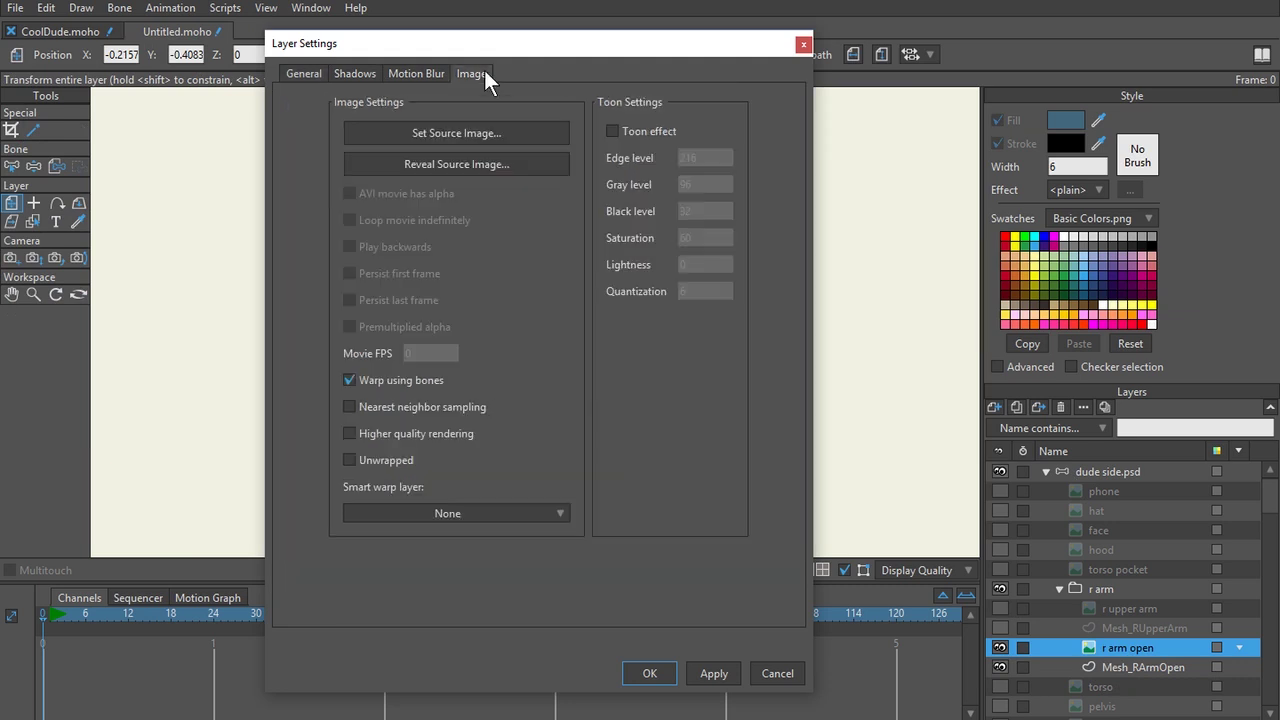
pyautogui.click(490, 513)
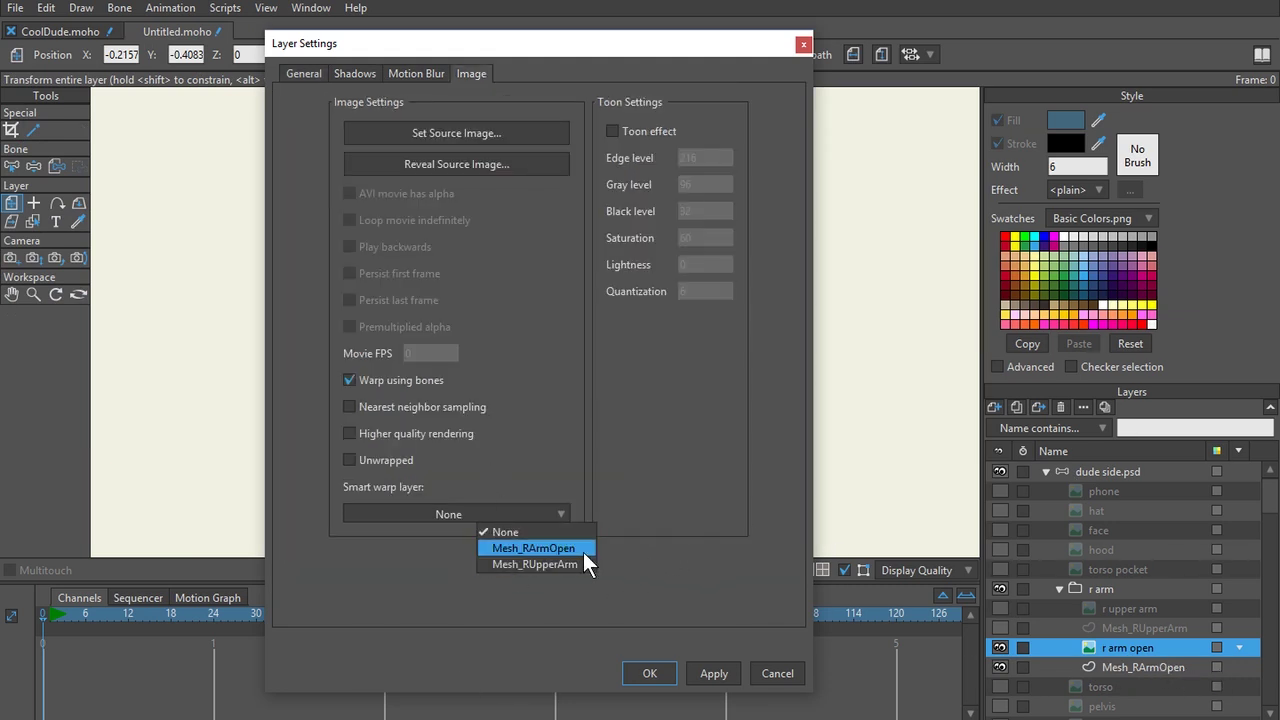
pyautogui.click(535, 548)
pyautogui.click(713, 673)
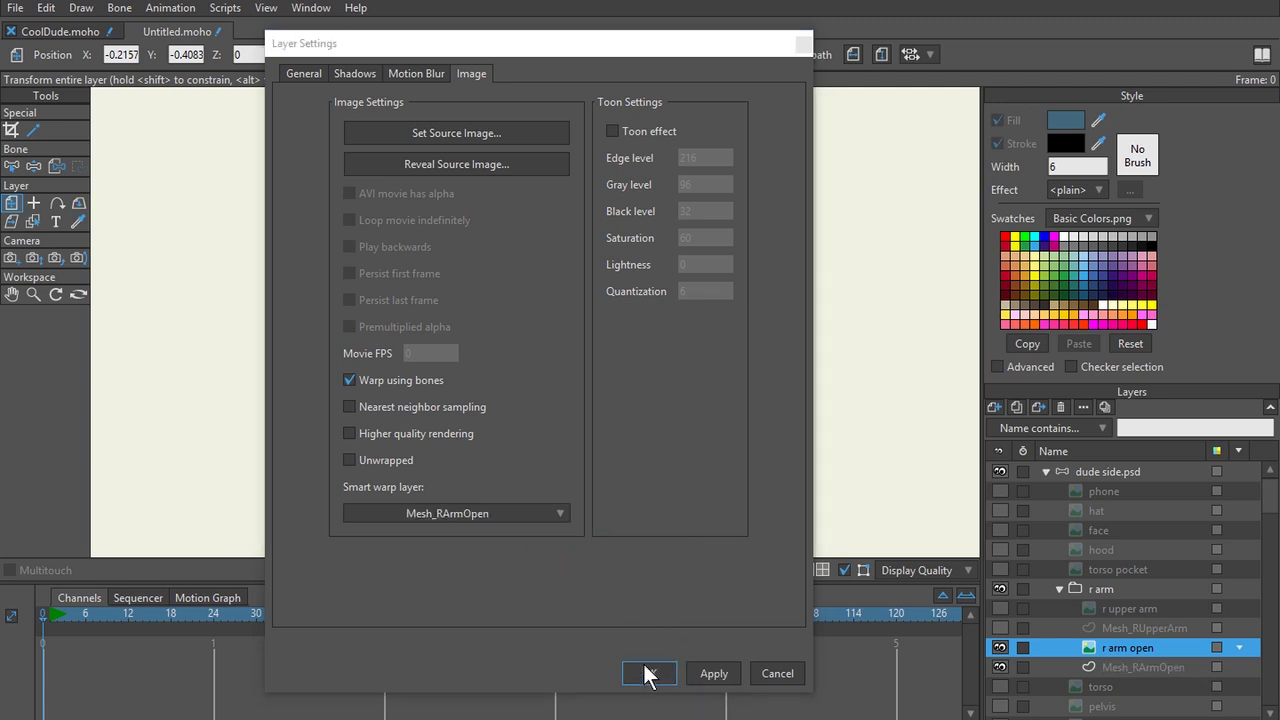
pyautogui.click(649, 673)
# Test the open arm mesh at frame 1 by shifting points around the wrist and hand, undoing each move.
pyautogui.click(1103, 666)
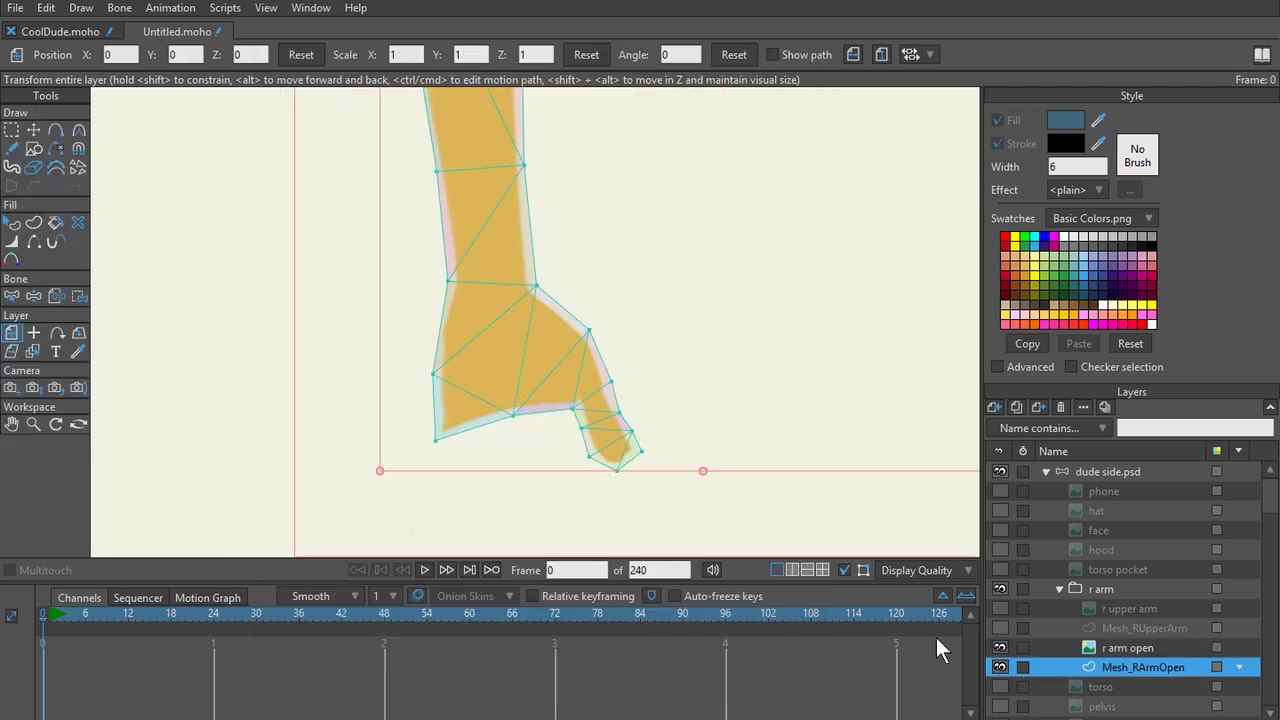
pyautogui.click(53, 617)
pyautogui.scroll(3, 407, 461)
pyautogui.press('t')
pyautogui.moveTo(349, 414); pyautogui.dragTo(382, 402)
pyautogui.hotkey('ctrl', 'z')
pyautogui.moveTo(467, 438); pyautogui.dragTo(441, 291)
pyautogui.moveTo(555, 361)
pyautogui.mouseDown()
pyautogui.moveTo(540, 364)
pyautogui.moveTo(552, 362)
pyautogui.mouseUp()
pyautogui.hotkey('ctrl', 'z')
pyautogui.moveTo(566, 413); pyautogui.dragTo(596, 442)
pyautogui.hotkey('ctrl', 'z')
pyautogui.moveTo(653, 407); pyautogui.dragTo(650, 398)
pyautogui.hotkey('ctrl', 'z')
pyautogui.moveTo(580, 139); pyautogui.dragTo(732, 413)
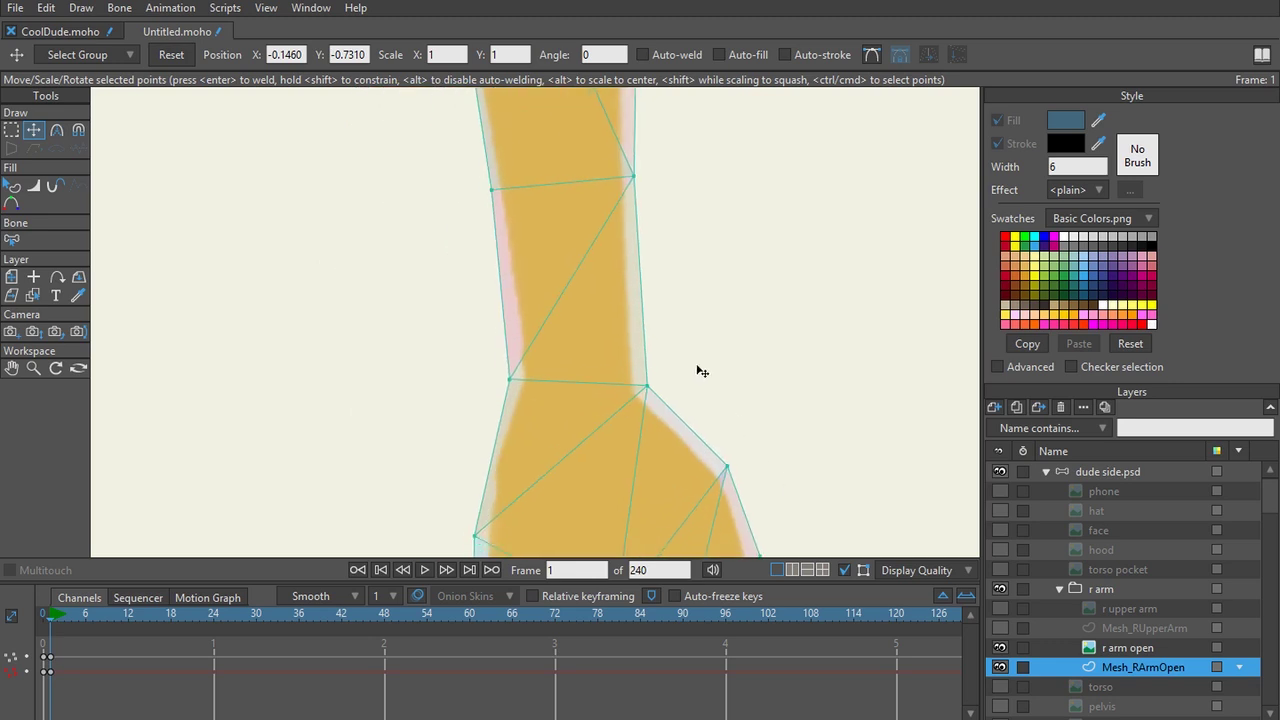
# Test the forearm mesh's peak point at frame 1 by shifting it sideways, and delete the resulting keyframe.
pyautogui.scroll(-3, 737, 418)
pyautogui.scroll(3, 577, 178)
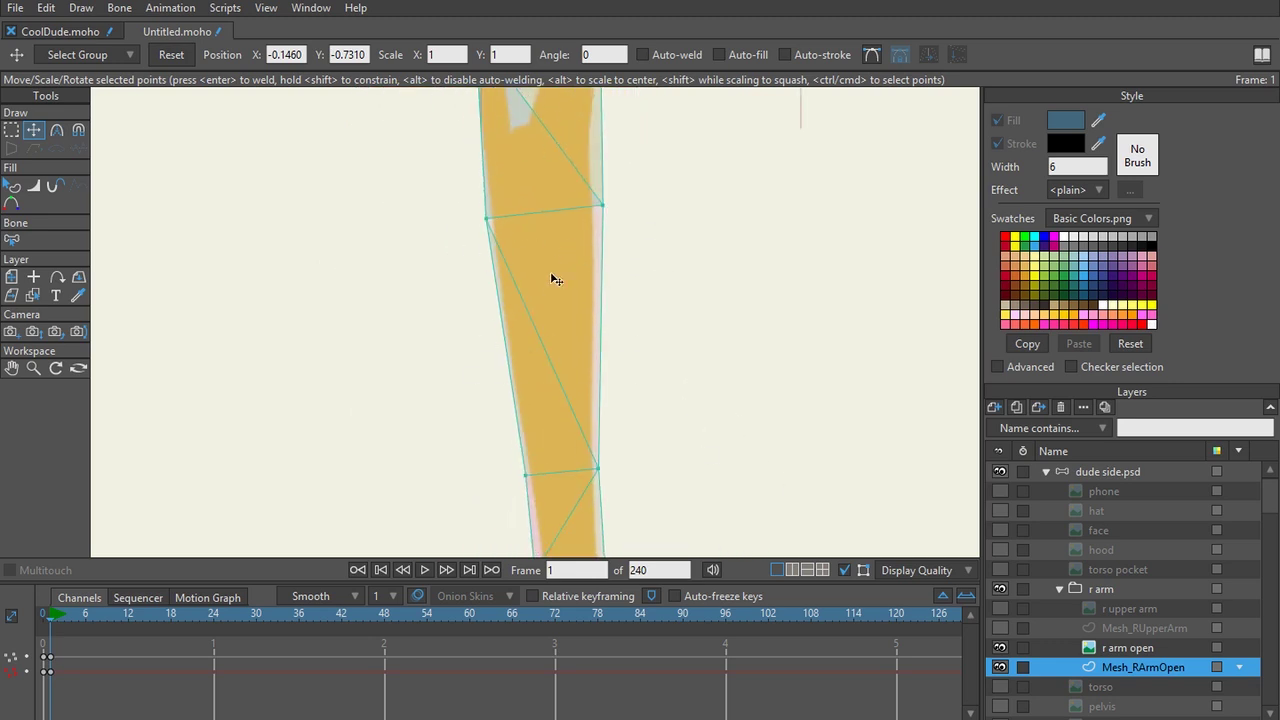
pyautogui.scroll(-5, 548, 268)
pyautogui.scroll(6, 549, 262)
pyautogui.moveTo(549, 120); pyautogui.dragTo(558, 405)
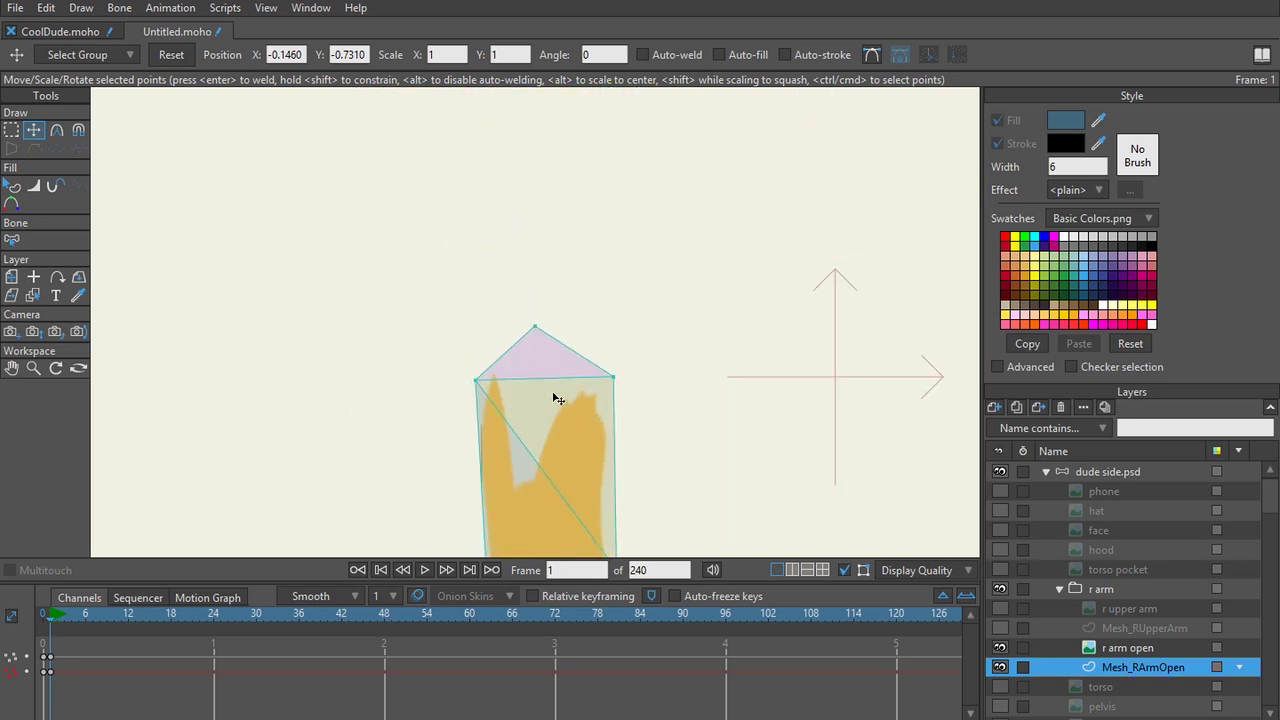
pyautogui.moveTo(536, 308); pyautogui.dragTo(575, 298)
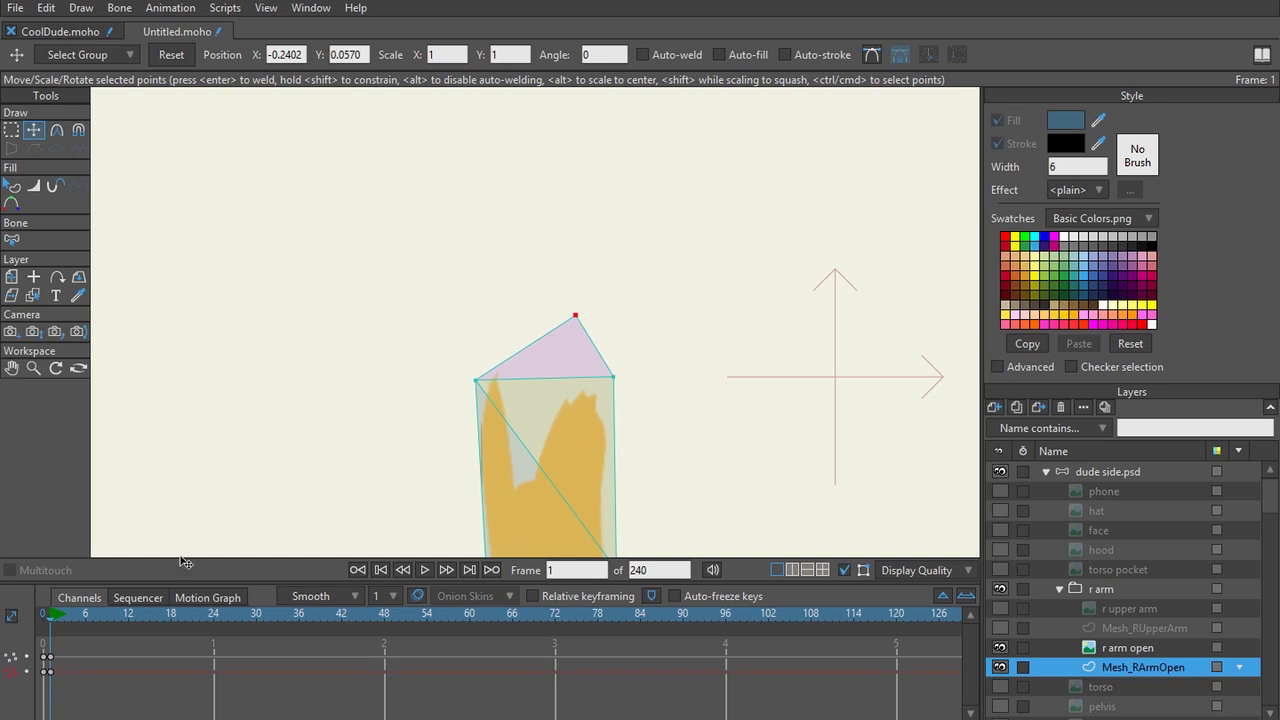
pyautogui.click(46, 619)
pyautogui.click(49, 673)
pyautogui.press('Delete')
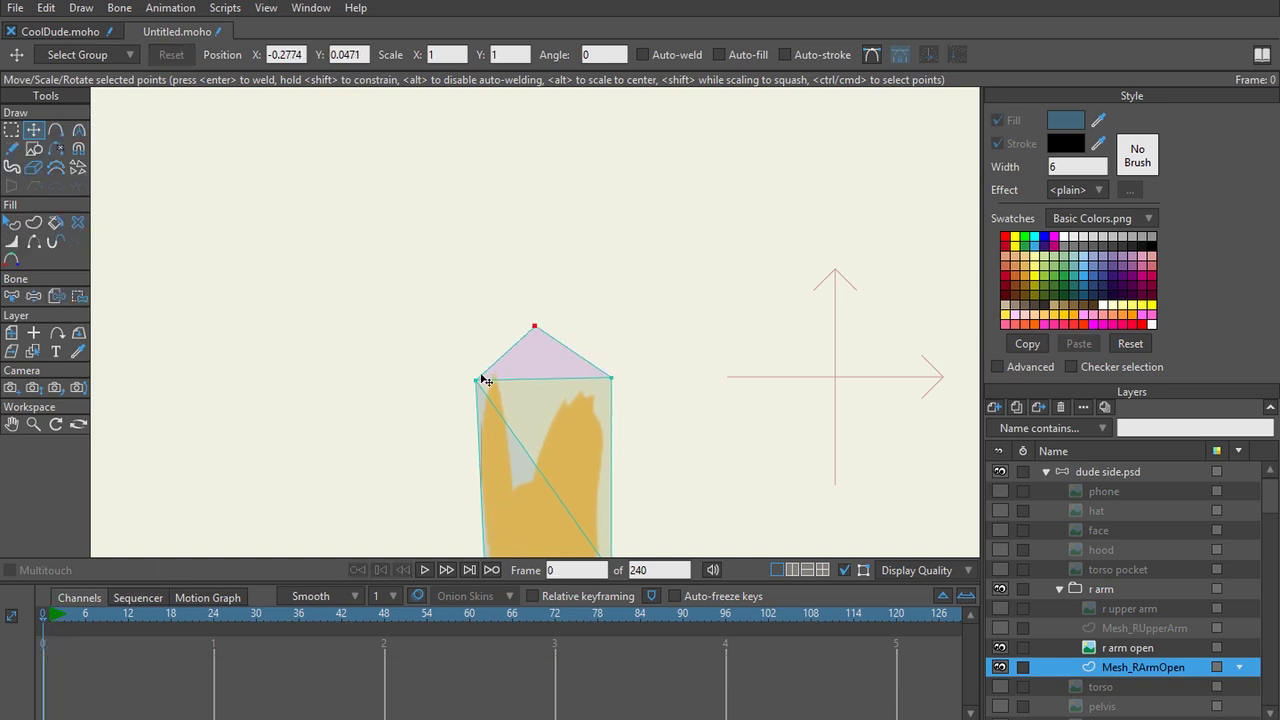
# Delete the peak point from the top of the forearm mesh and show the r upper arm artwork with the forearm.
pyautogui.press('d')
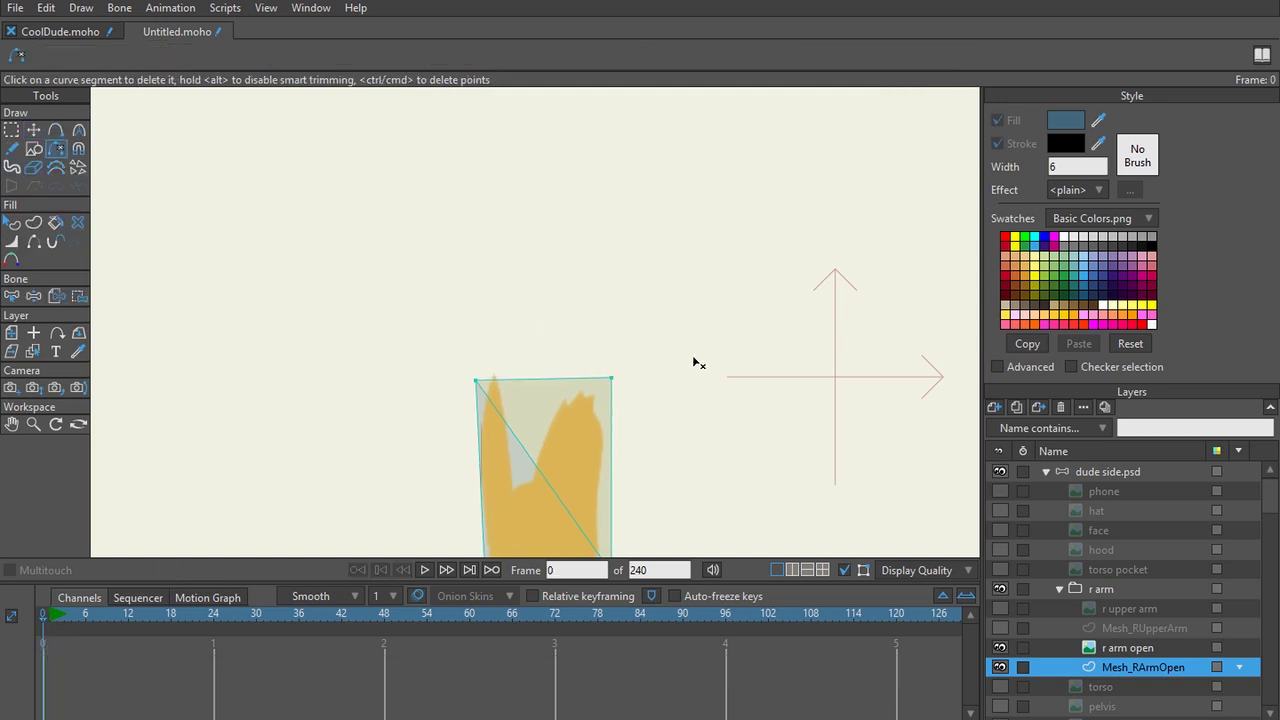
pyautogui.scroll(-2, 694, 363)
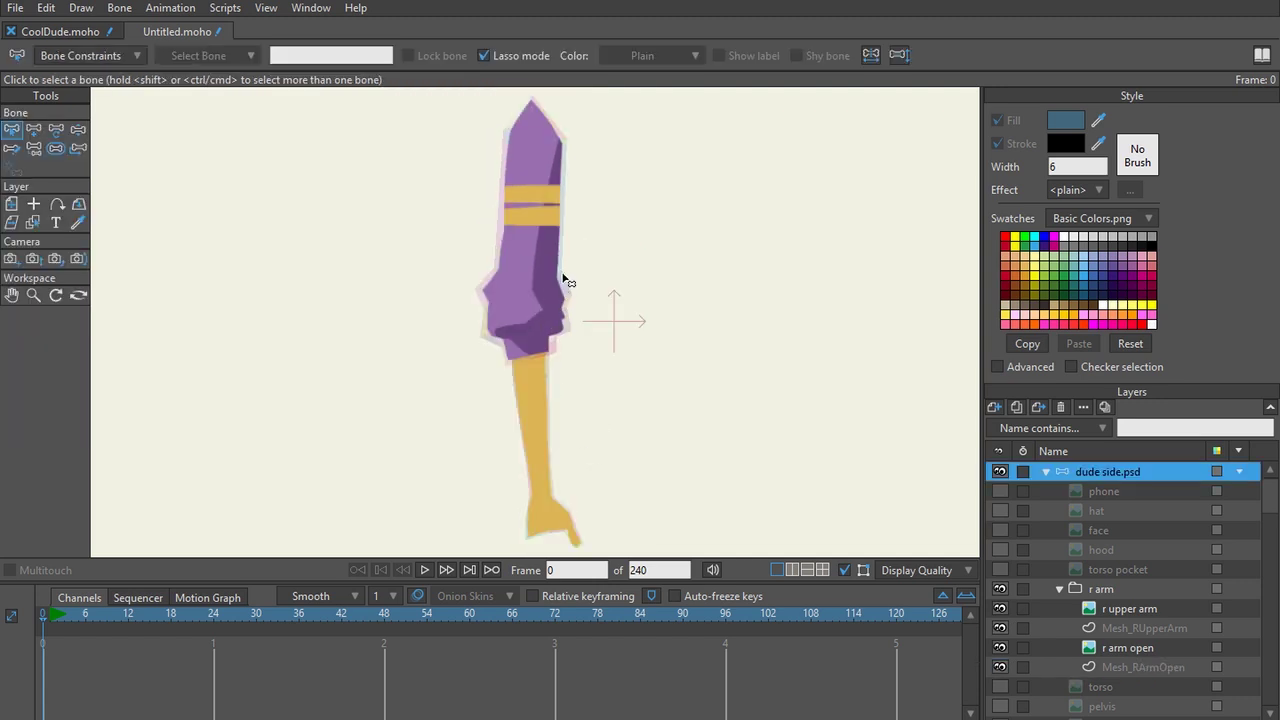
pyautogui.scroll(3, 565, 290)
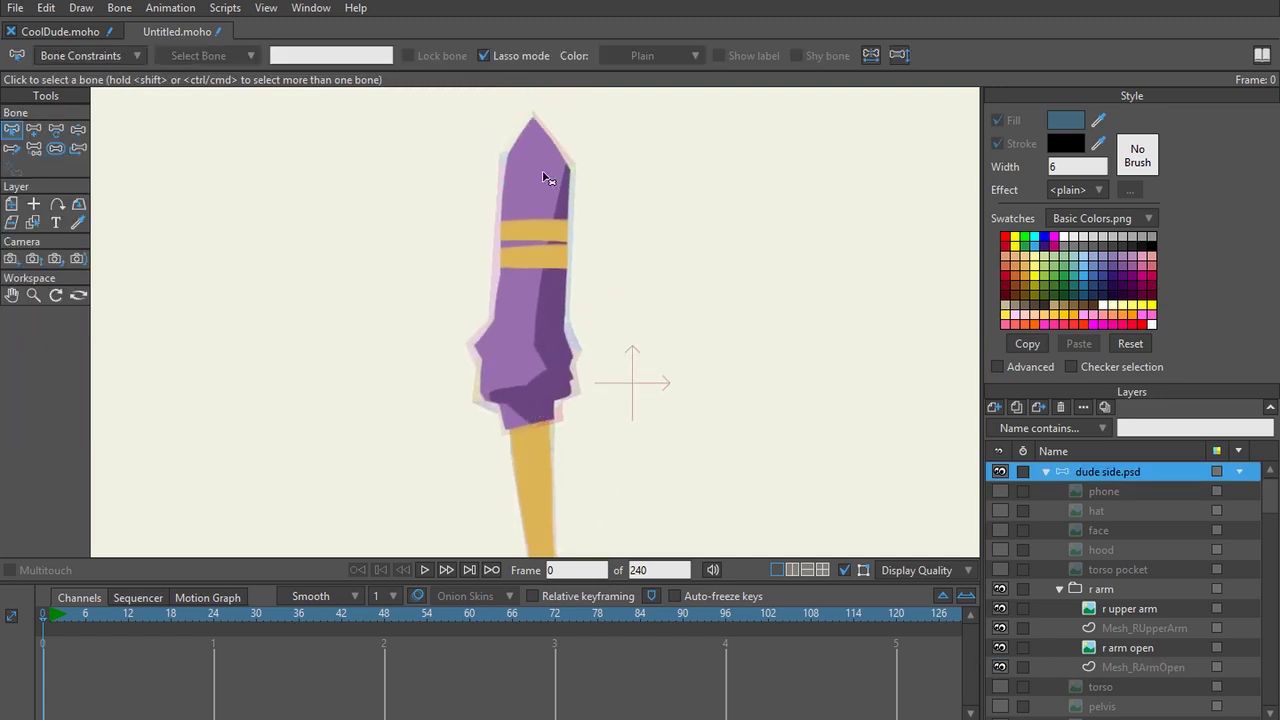
pyautogui.scroll(-1, 655, 380)
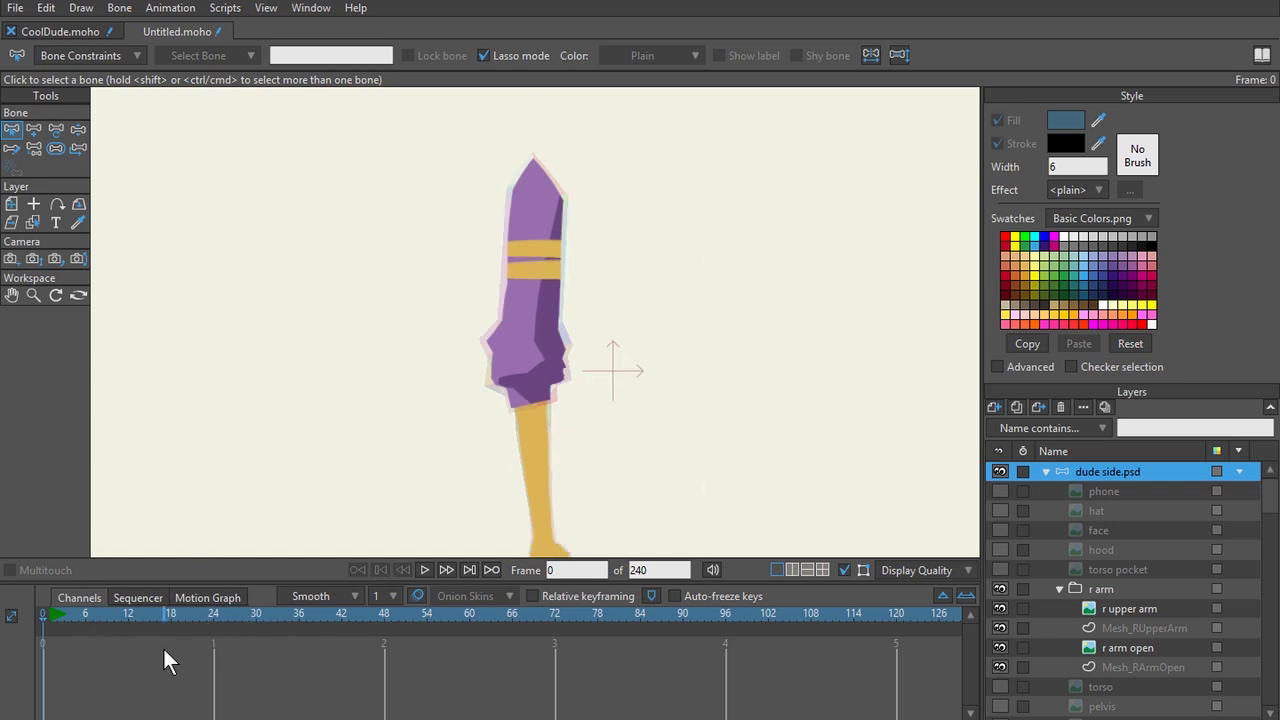
pyautogui.scroll(5, 605, 325)
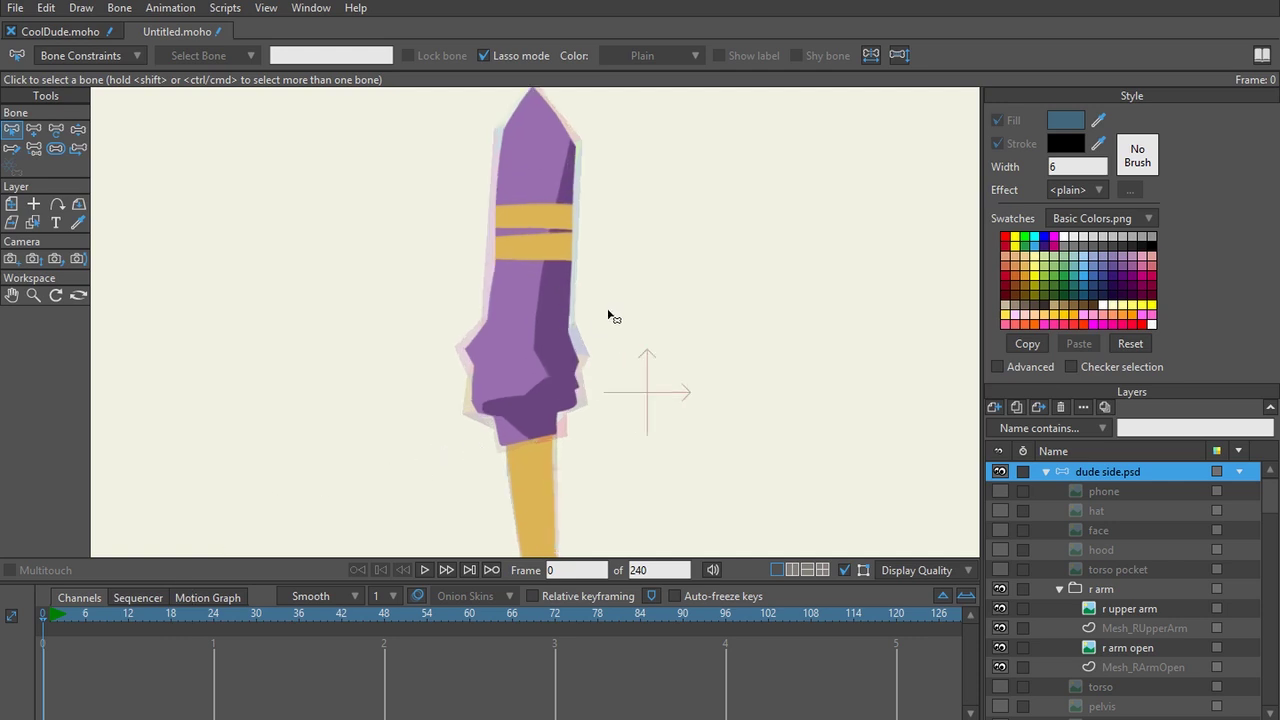
pyautogui.moveTo(621, 353); pyautogui.dragTo(620, 359)
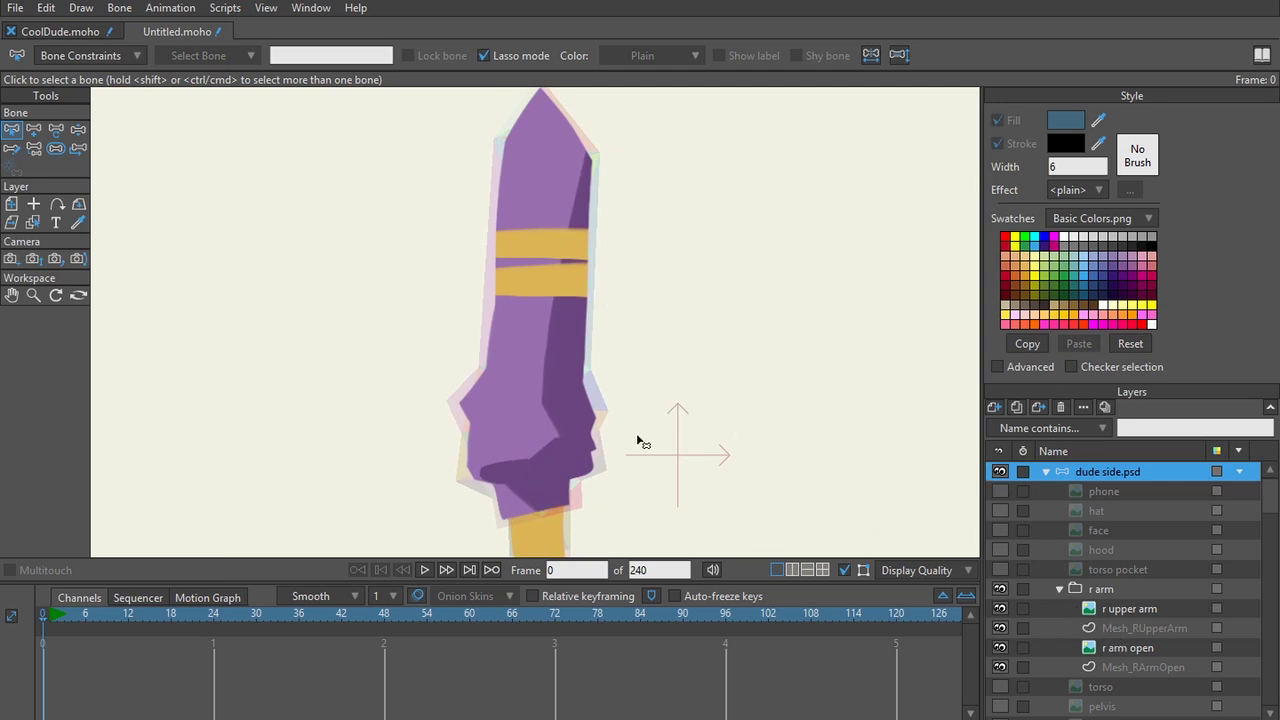
# Set the Mesh_RUpperArm layer to be hidden in the editing view.
pyautogui.click(1128, 626)
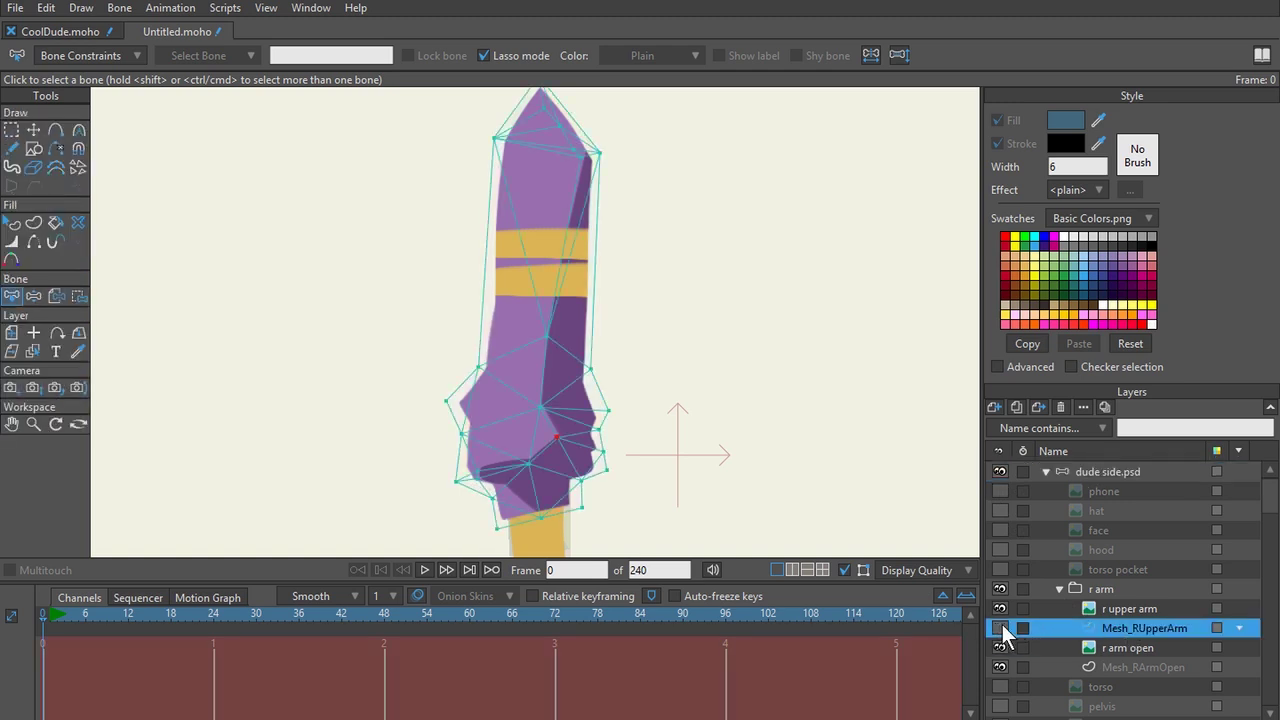
pyautogui.doubleClick(1121, 630)
pyautogui.click(292, 133)
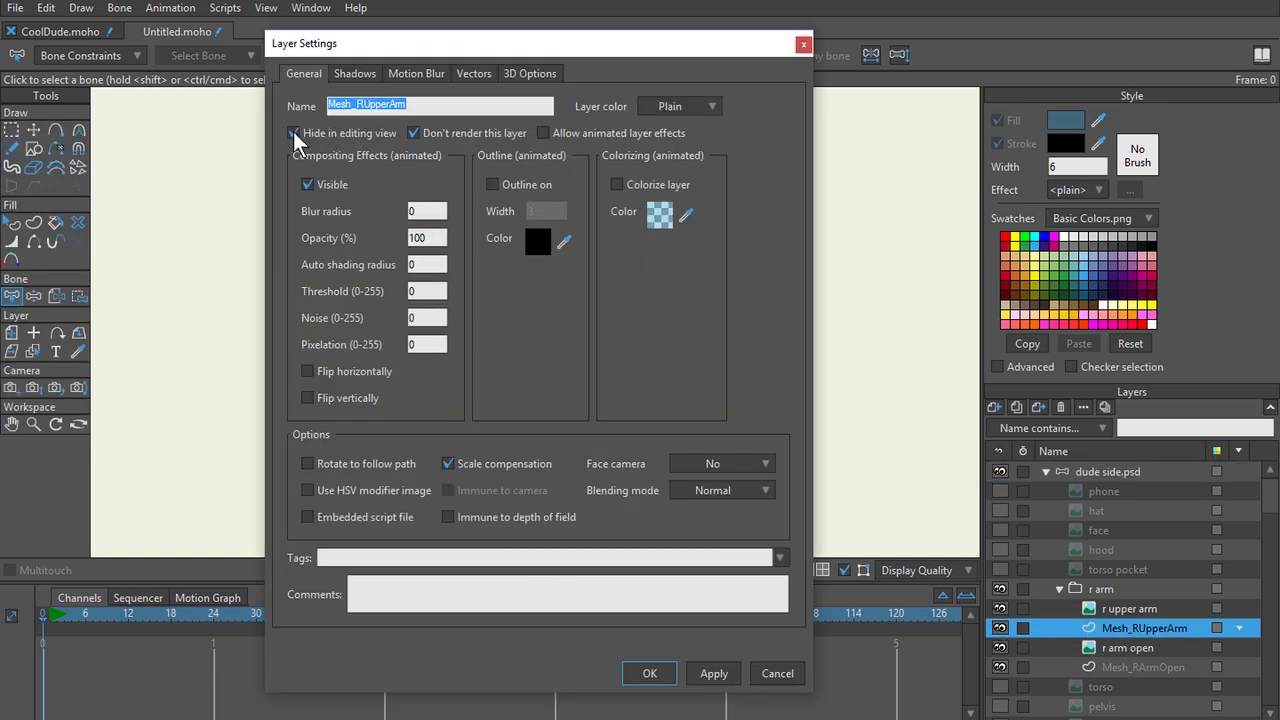
pyautogui.click(714, 673)
pyautogui.click(649, 674)
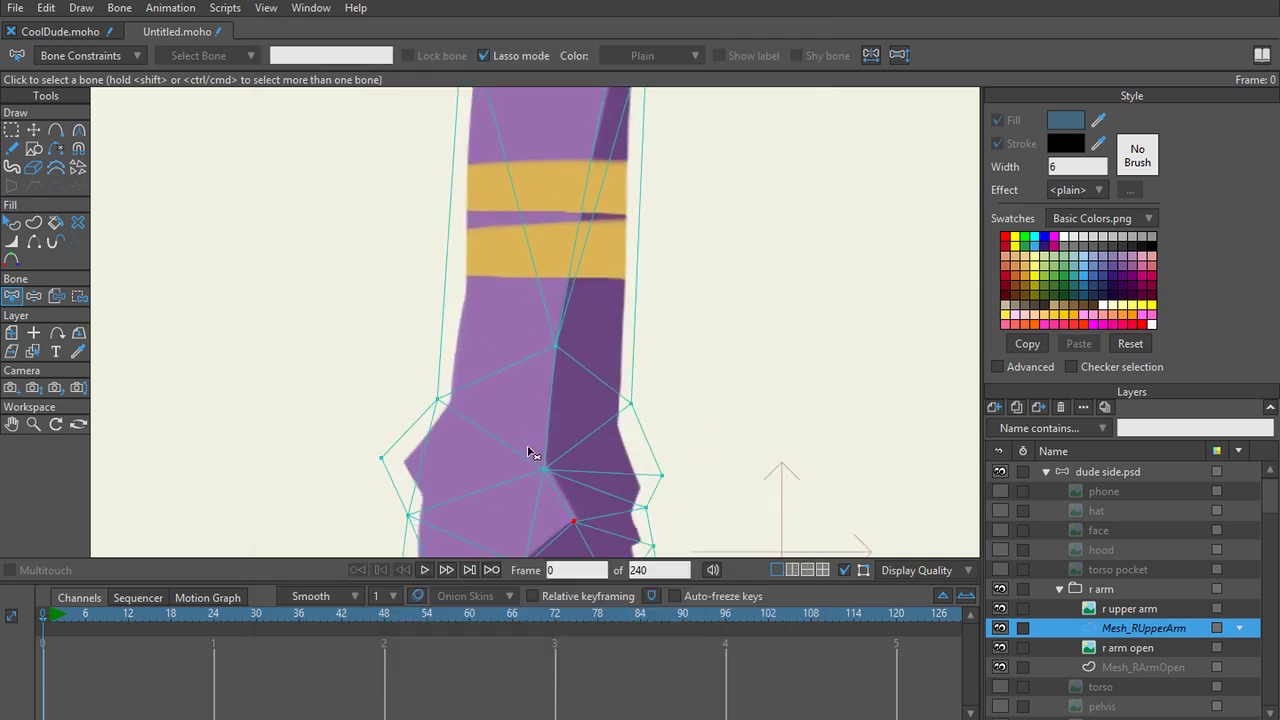
# Examine the upper arm mesh around the sleeve's lower folds and cuff.
pyautogui.moveTo(529, 449); pyautogui.dragTo(591, 262)
pyautogui.scroll(3, 604, 290)
pyautogui.scroll(-5, 612, 314)
pyautogui.scroll(2, 613, 318)
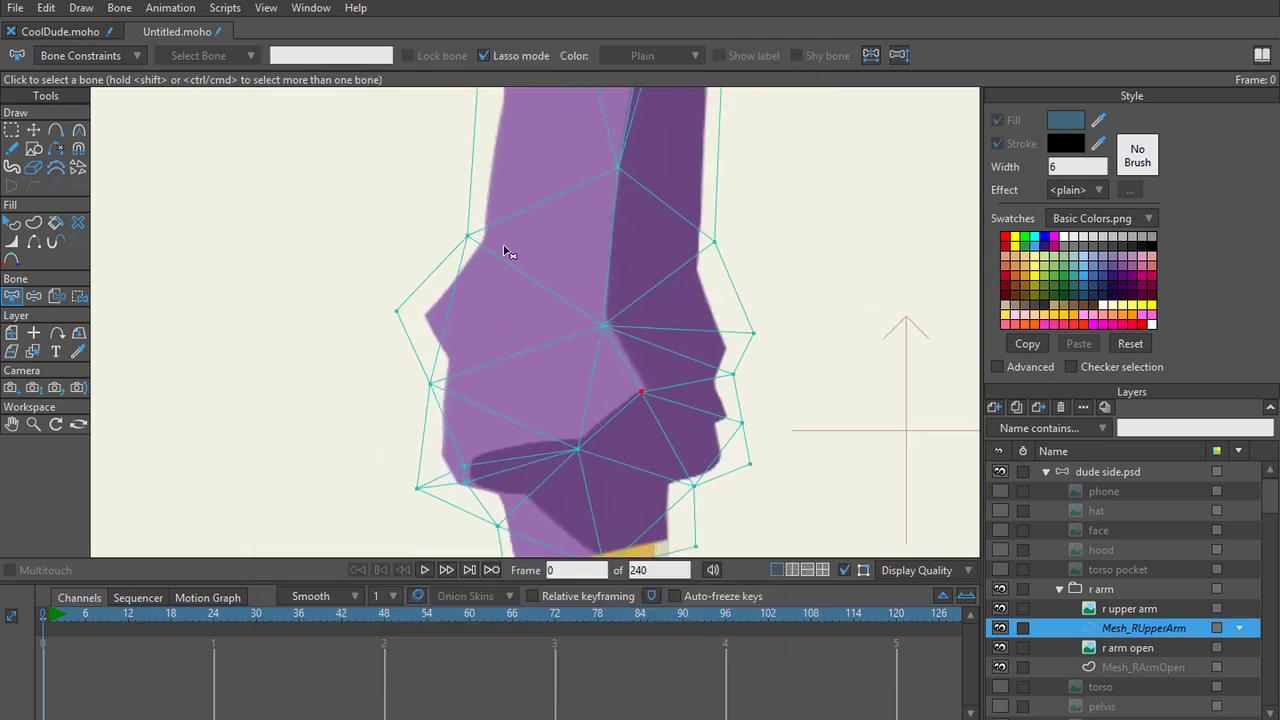
pyautogui.scroll(-5, 585, 362)
pyautogui.moveTo(574, 355); pyautogui.dragTo(570, 373)
pyautogui.scroll(3, 580, 366)
# Select all points of the upper arm mesh at frame 1 and reset them to key their base positions.
pyautogui.press('Right')
pyautogui.press('t')
pyautogui.scroll(1, 488, 322)
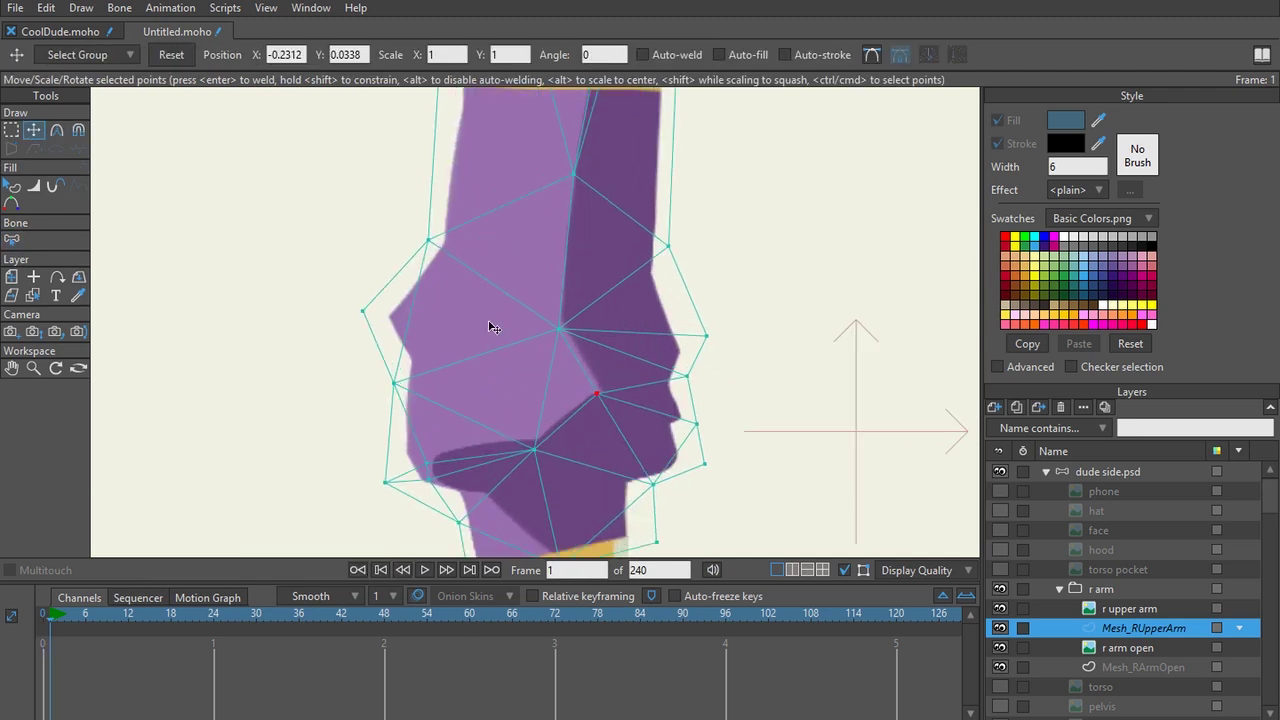
pyautogui.scroll(-1, 491, 337)
pyautogui.scroll(1, 500, 366)
pyautogui.scroll(-2, 560, 211)
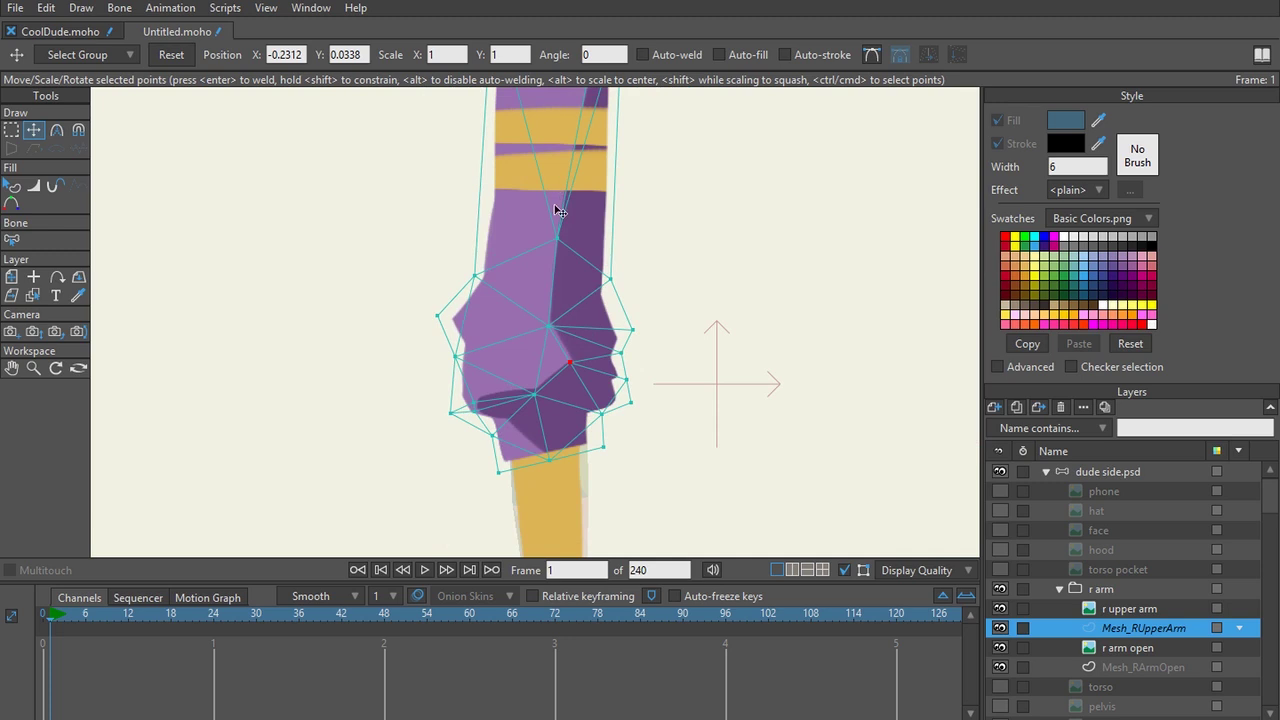
pyautogui.moveTo(549, 214); pyautogui.dragTo(517, 271)
pyautogui.hotkey('ctrl', 'a')
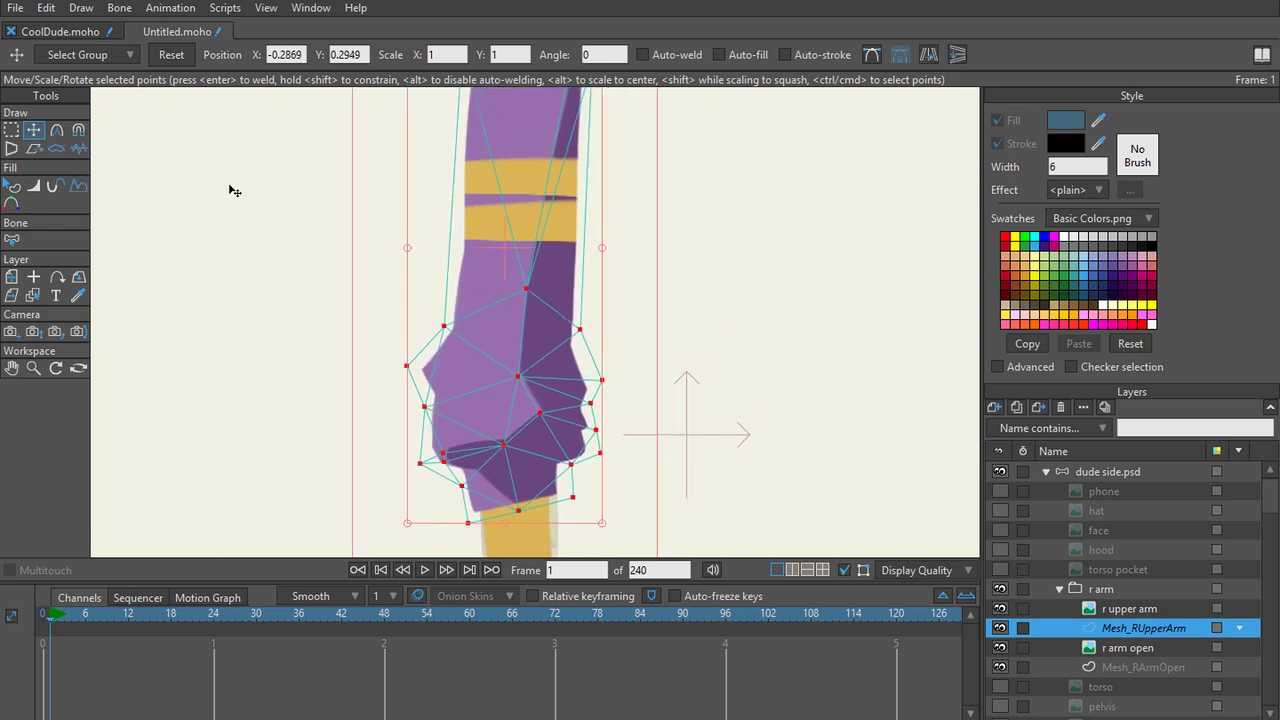
pyautogui.click(172, 56)
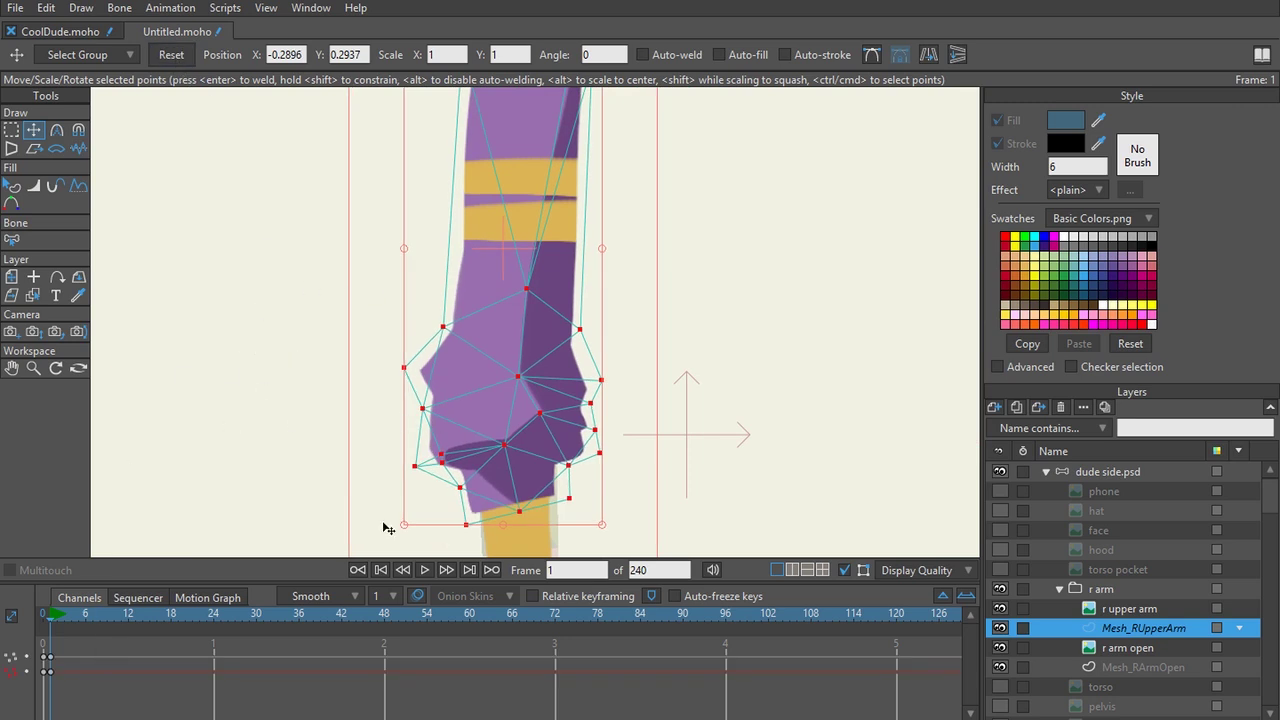
# At frame 24, move the three inner mesh points around the lower sleeve folds to the left.
pyautogui.moveTo(50, 611); pyautogui.dragTo(213, 614)
pyautogui.scroll(3, 466, 391)
pyautogui.moveTo(472, 428); pyautogui.dragTo(501, 193)
pyautogui.scroll(-1, 497, 232)
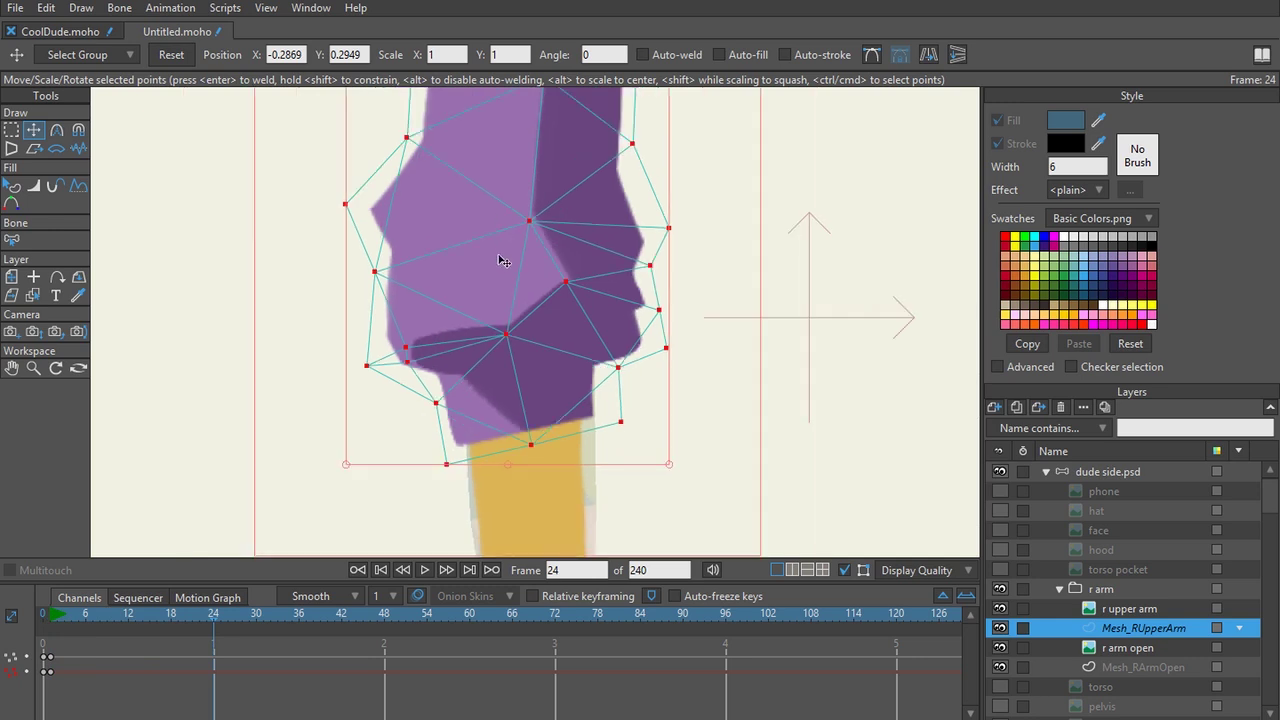
pyautogui.moveTo(502, 288); pyautogui.dragTo(511, 333)
pyautogui.scroll(1, 511, 333)
pyautogui.scroll(-2, 513, 338)
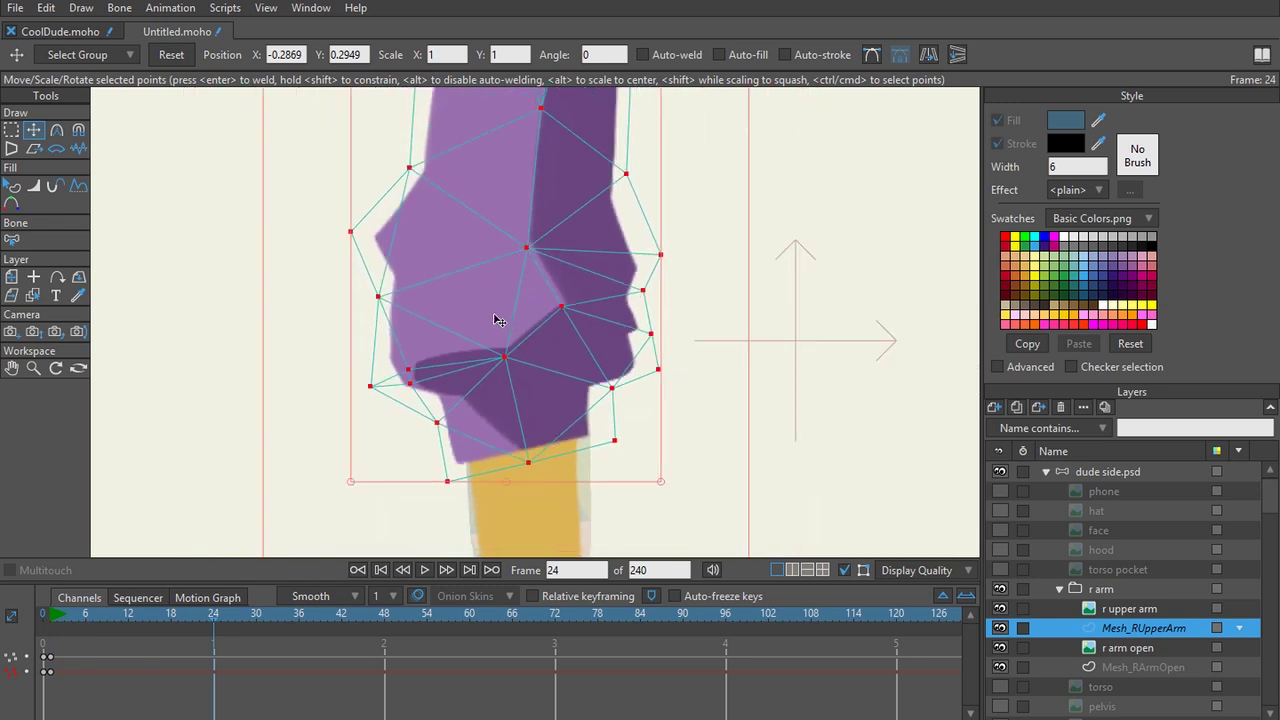
pyautogui.scroll(2, 497, 312)
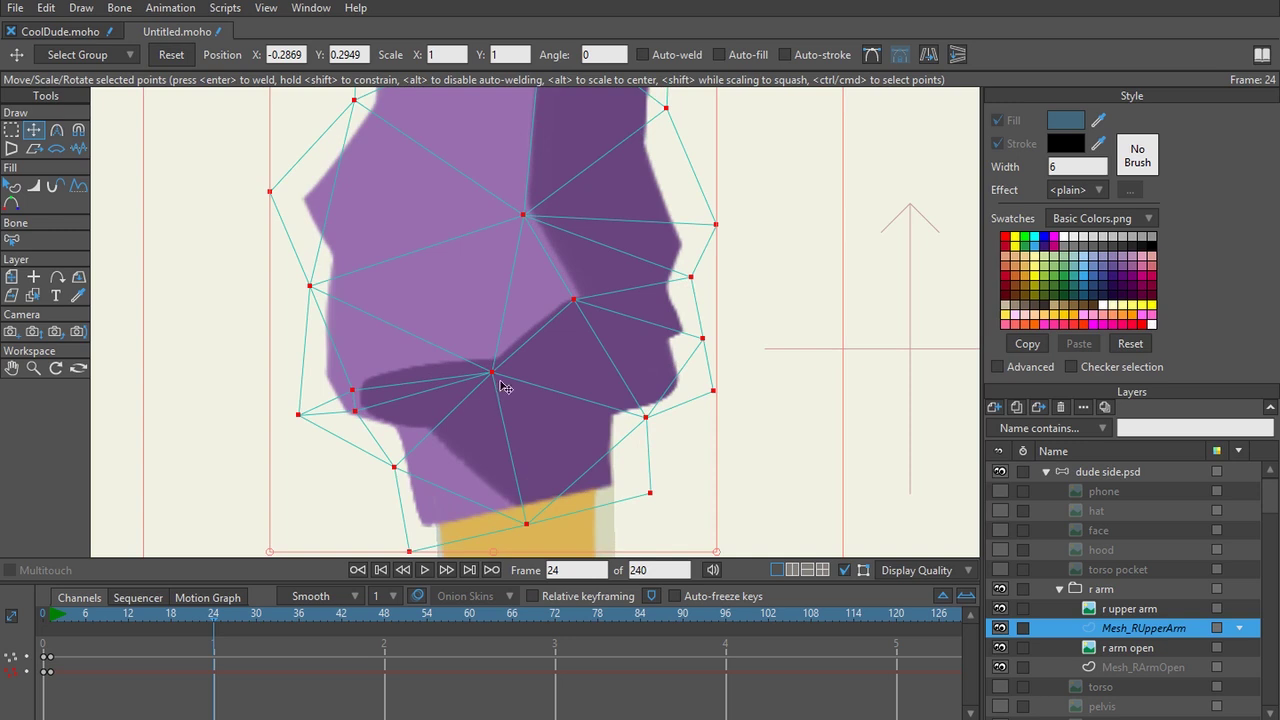
pyautogui.click(491, 374)
pyautogui.moveTo(491, 374); pyautogui.dragTo(437, 374)
pyautogui.moveTo(573, 301); pyautogui.dragTo(513, 306)
pyautogui.moveTo(526, 220); pyautogui.dragTo(465, 219)
# Shift the inner mesh points below the yellow bands and along the shadow edge near the shoulder to the left.
pyautogui.scroll(-2, 546, 283)
pyautogui.moveTo(517, 145); pyautogui.dragTo(548, 378)
pyautogui.scroll(-1, 546, 283)
pyautogui.moveTo(560, 299); pyautogui.dragTo(515, 299)
pyautogui.moveTo(600, 221); pyautogui.dragTo(600, 403)
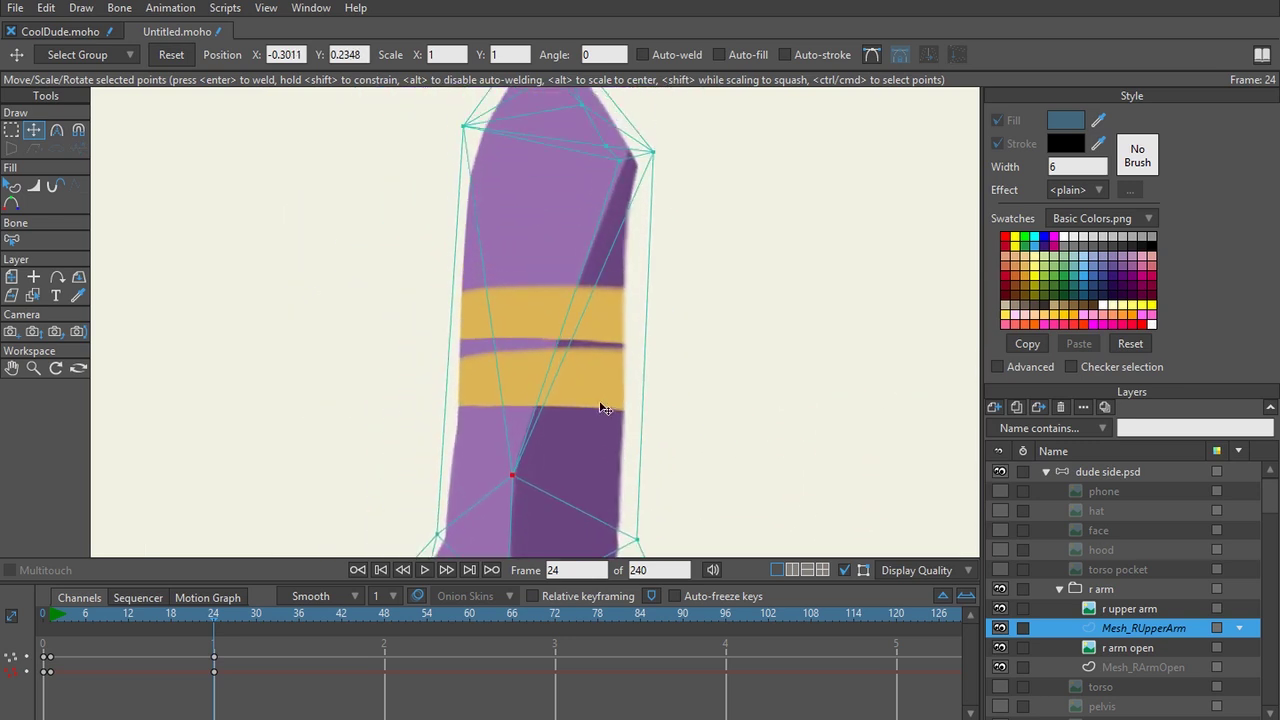
pyautogui.moveTo(611, 158); pyautogui.dragTo(560, 150)
pyautogui.scroll(1, 562, 152)
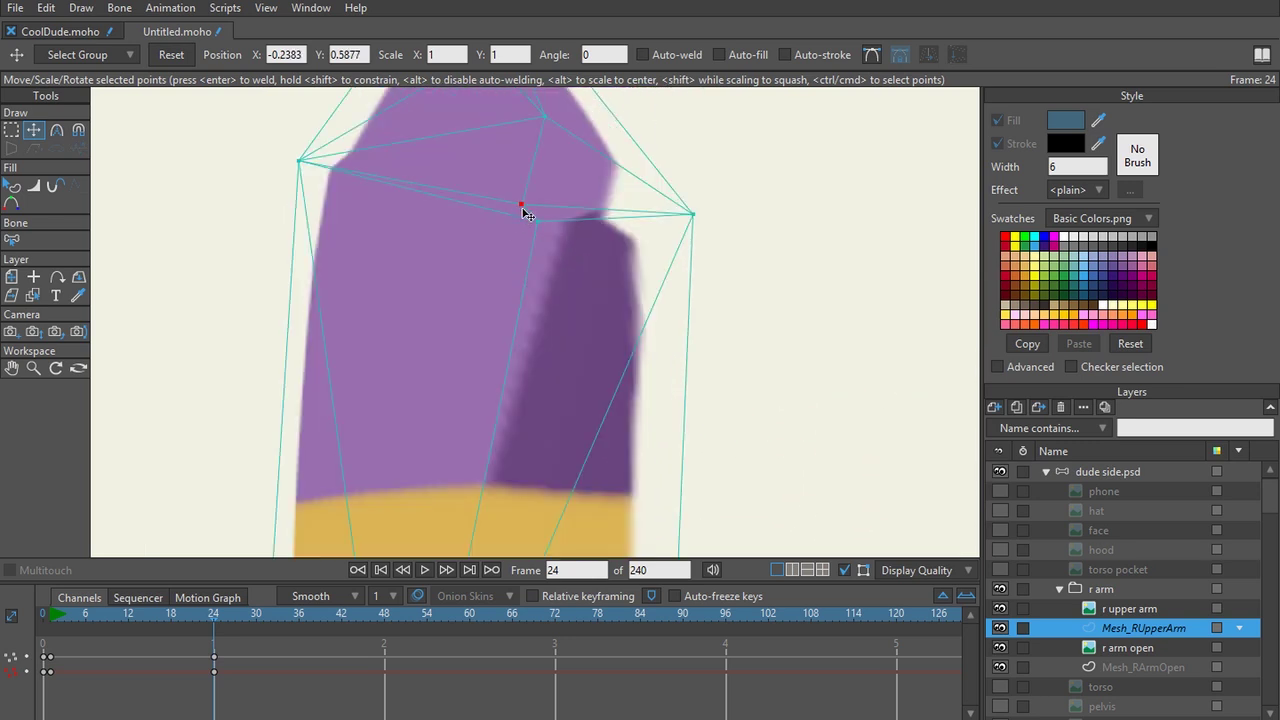
# Try moving the neighbouring inner point and the right outline point near the shoulder, and undo both moves.
pyautogui.moveTo(535, 221)
pyautogui.mouseDown()
pyautogui.moveTo(560, 194)
pyautogui.moveTo(543, 202)
pyautogui.mouseUp()
pyautogui.hotkey('ctrl', 'z')
pyautogui.moveTo(693, 218); pyautogui.dragTo(627, 210)
pyautogui.moveTo(622, 503); pyautogui.dragTo(611, 318)
pyautogui.scroll(-3, 620, 350)
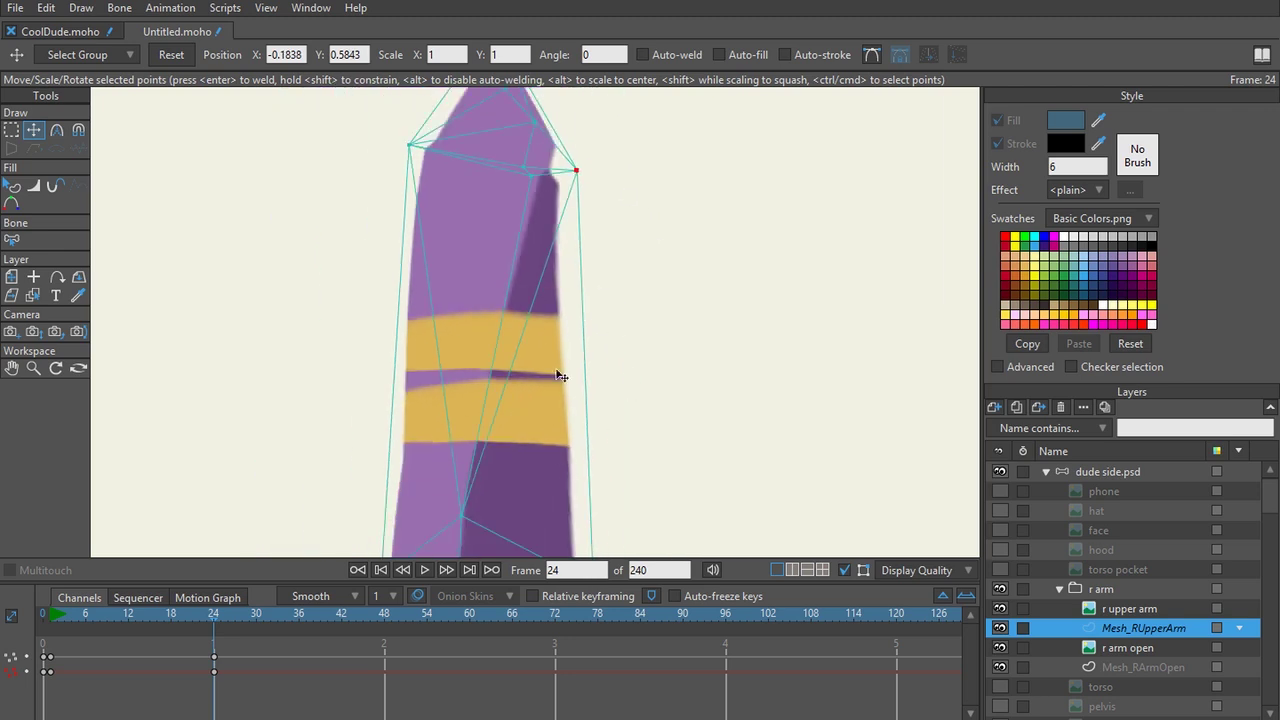
pyautogui.scroll(-1, 555, 320)
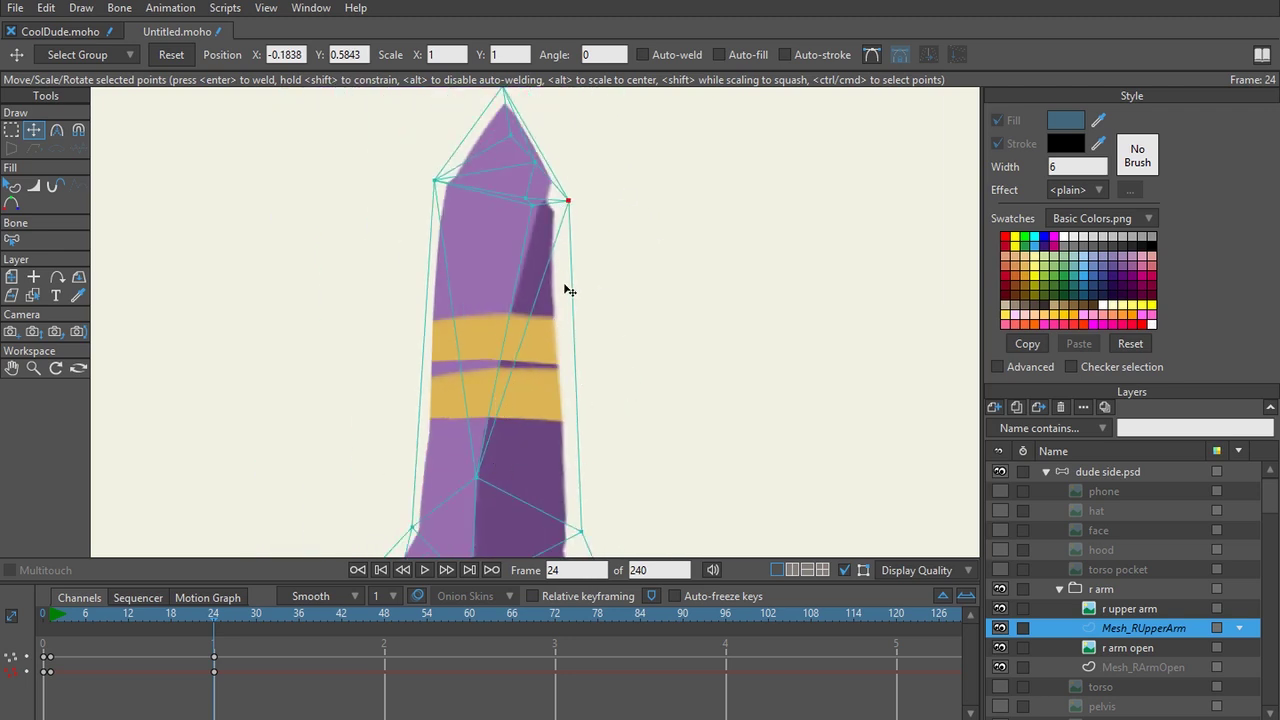
pyautogui.hotkey('ctrl', 'z')
# Shift the two uppermost inner mesh points near the shoulder tip to the left.
pyautogui.scroll(5, 570, 285)
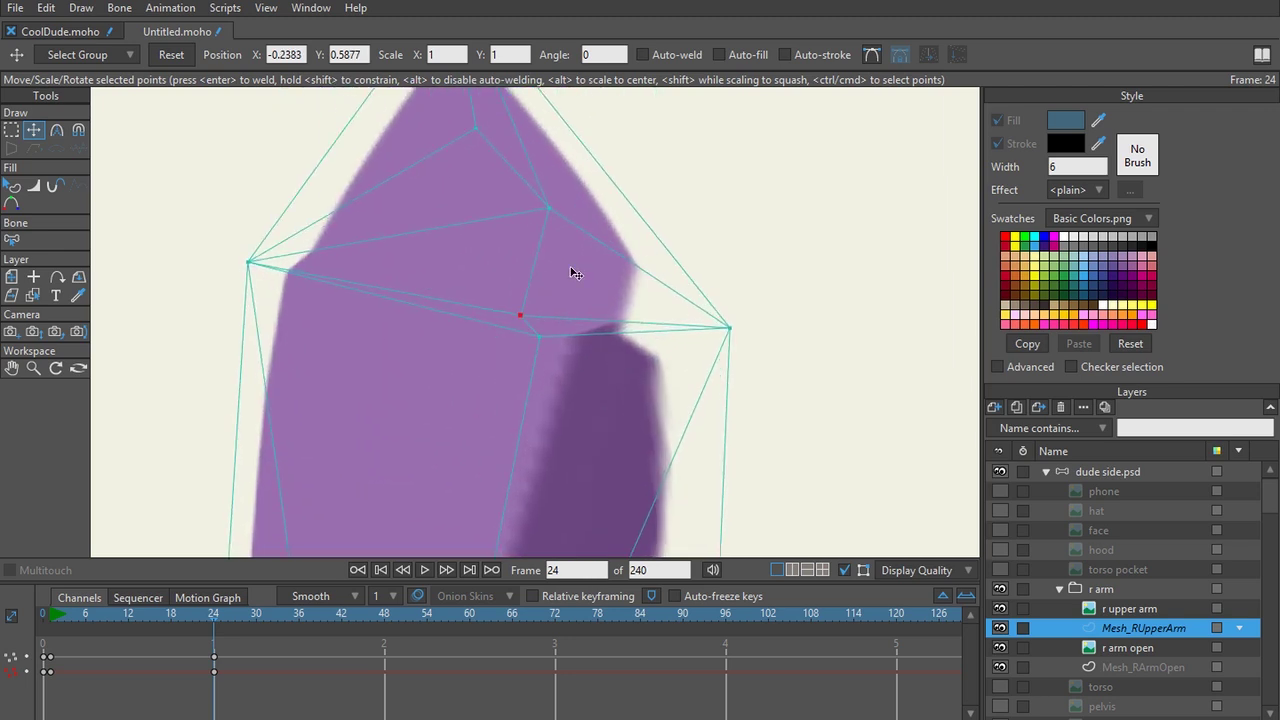
pyautogui.moveTo(548, 210); pyautogui.dragTo(528, 208)
pyautogui.moveTo(472, 127); pyautogui.dragTo(429, 135)
pyautogui.scroll(-1, 320, 254)
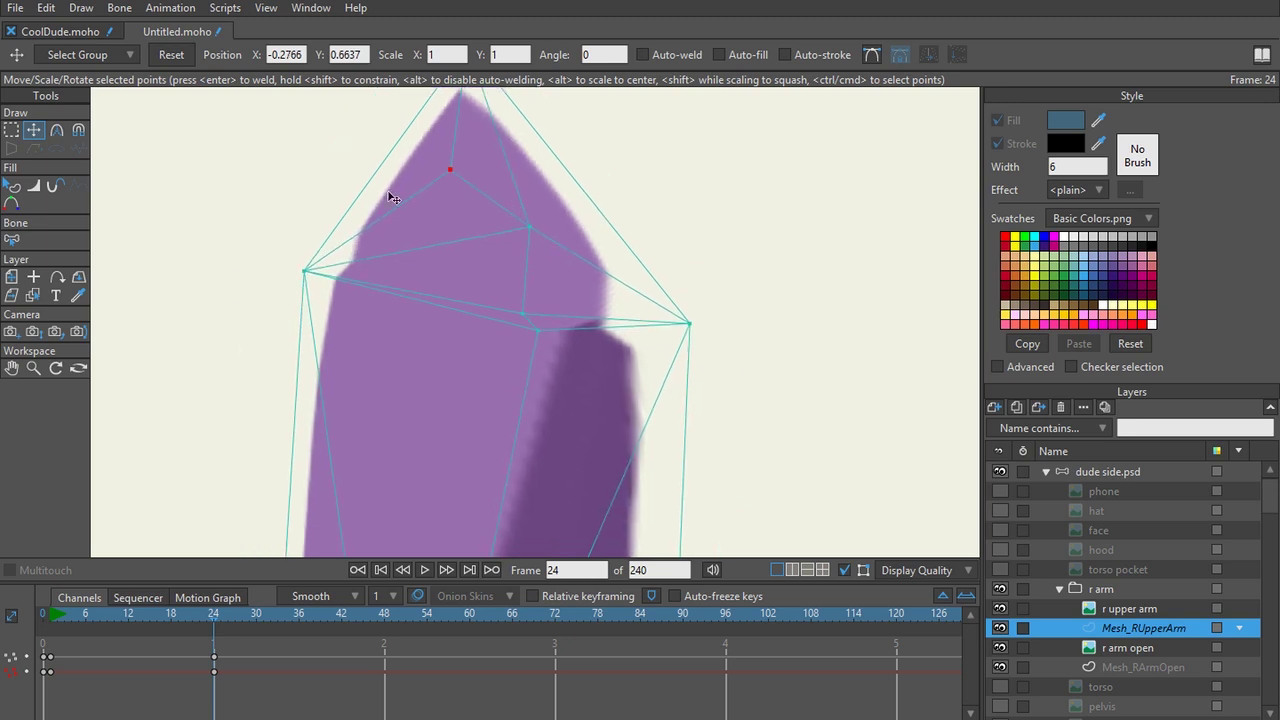
# Move the three left outline mesh points beside the lower sleeve folds inward to the right.
pyautogui.moveTo(393, 229); pyautogui.dragTo(386, 161)
pyautogui.scroll(-2, 510, 270)
pyautogui.scroll(2, 502, 268)
pyautogui.moveTo(538, 422); pyautogui.dragTo(556, 225)
pyautogui.scroll(-1, 556, 225)
pyautogui.moveTo(466, 430); pyautogui.dragTo(499, 205)
pyautogui.moveTo(361, 552); pyautogui.dragTo(368, 308)
pyautogui.moveTo(373, 529); pyautogui.dragTo(400, 508)
pyautogui.moveTo(376, 410); pyautogui.dragTo(390, 409)
pyautogui.moveTo(364, 325); pyautogui.dragTo(376, 323)
# Examine the reshaped upper arm mesh at frame 24, from the sleeve cuff to the shoulder.
pyautogui.scroll(-3, 449, 232)
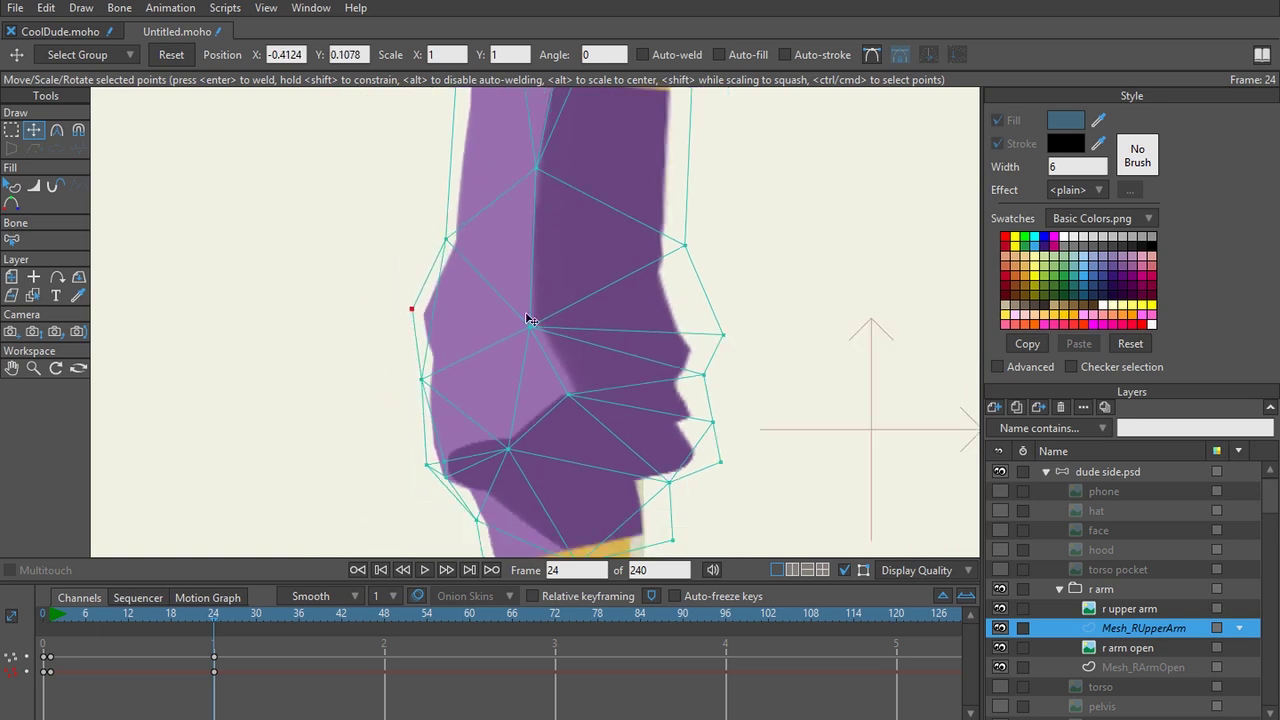
pyautogui.moveTo(514, 295); pyautogui.dragTo(510, 238)
pyautogui.moveTo(517, 337); pyautogui.dragTo(504, 242)
pyautogui.scroll(5, 507, 350)
pyautogui.scroll(1, 447, 378)
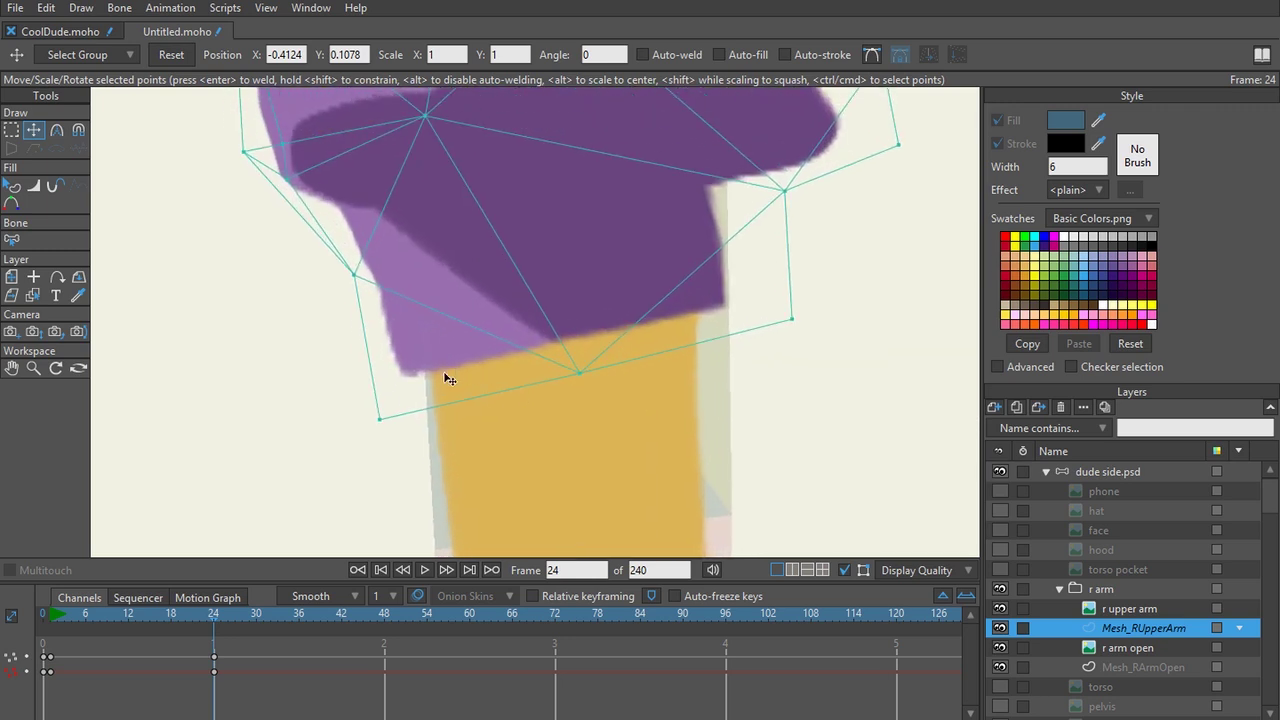
pyautogui.scroll(-3, 394, 290)
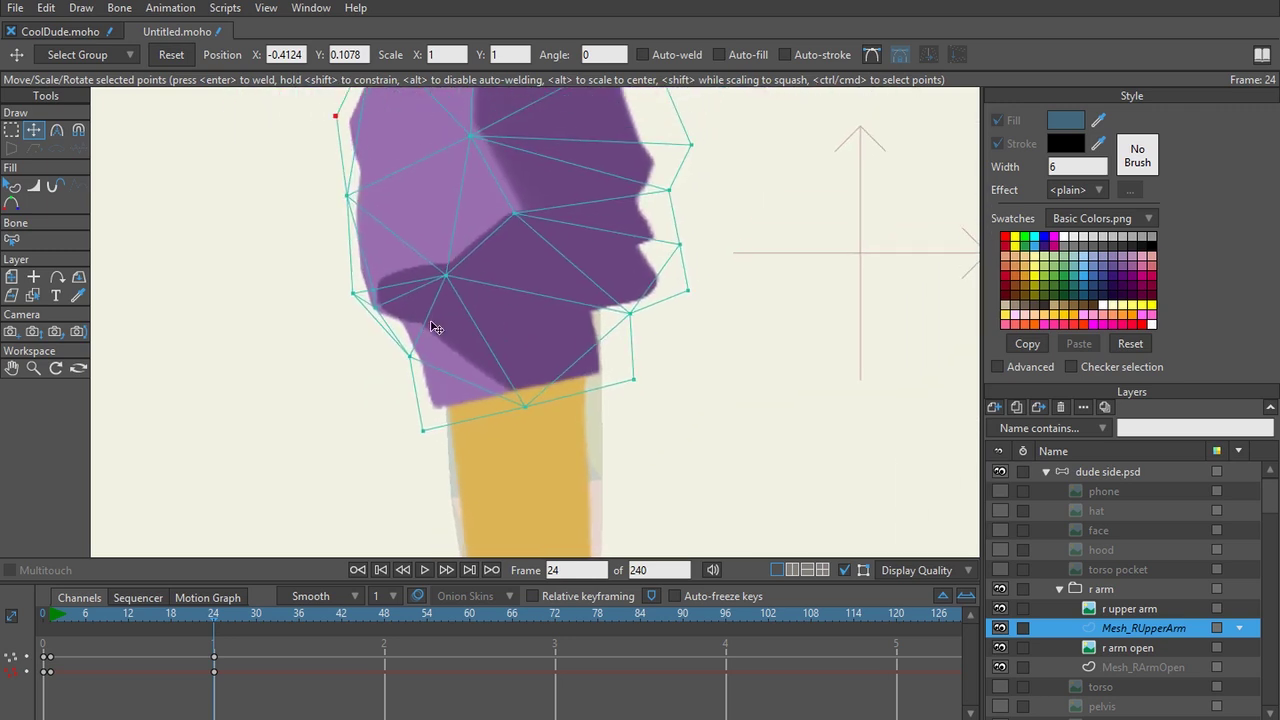
pyautogui.scroll(-3, 520, 326)
pyautogui.moveTo(508, 242); pyautogui.dragTo(491, 366)
pyautogui.scroll(-1, 497, 416)
pyautogui.moveTo(209, 604)
pyautogui.mouseDown()
pyautogui.moveTo(54, 619)
pyautogui.moveTo(212, 616)
pyautogui.mouseUp()
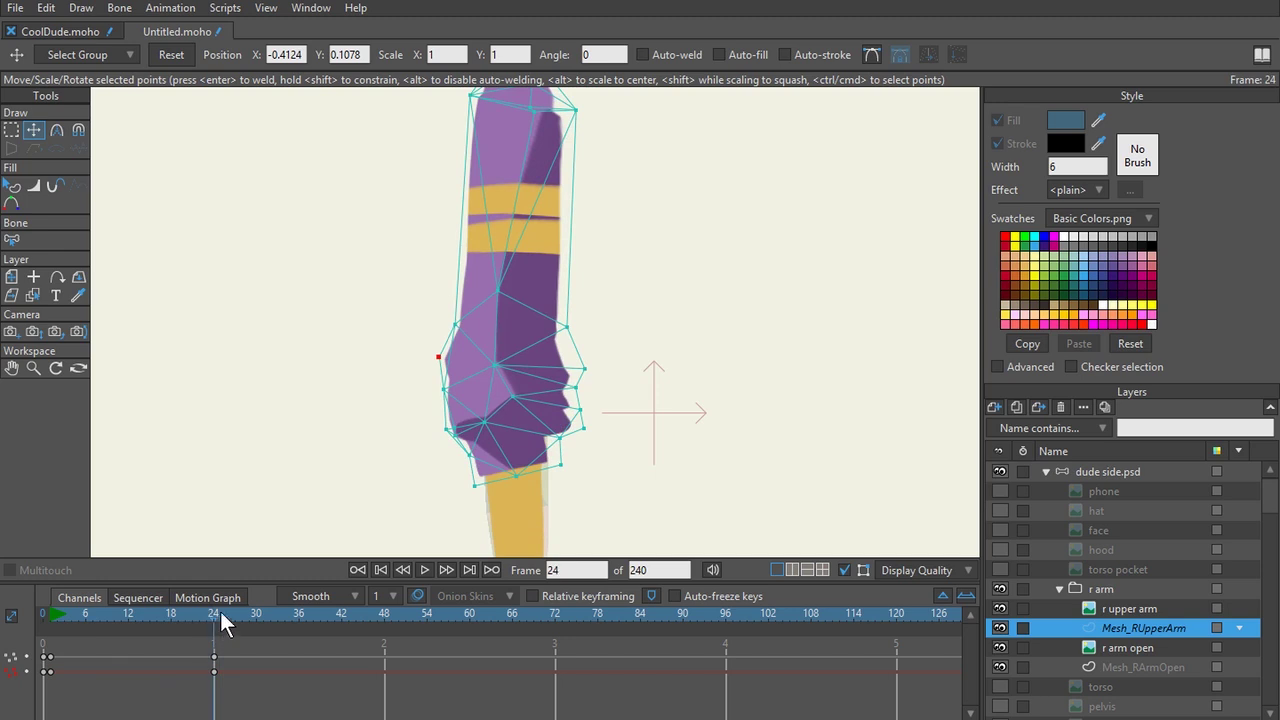
# Hide the mesh overlay and compare the upper arm shading between frames 0 and 24.
pyautogui.click(844, 571)
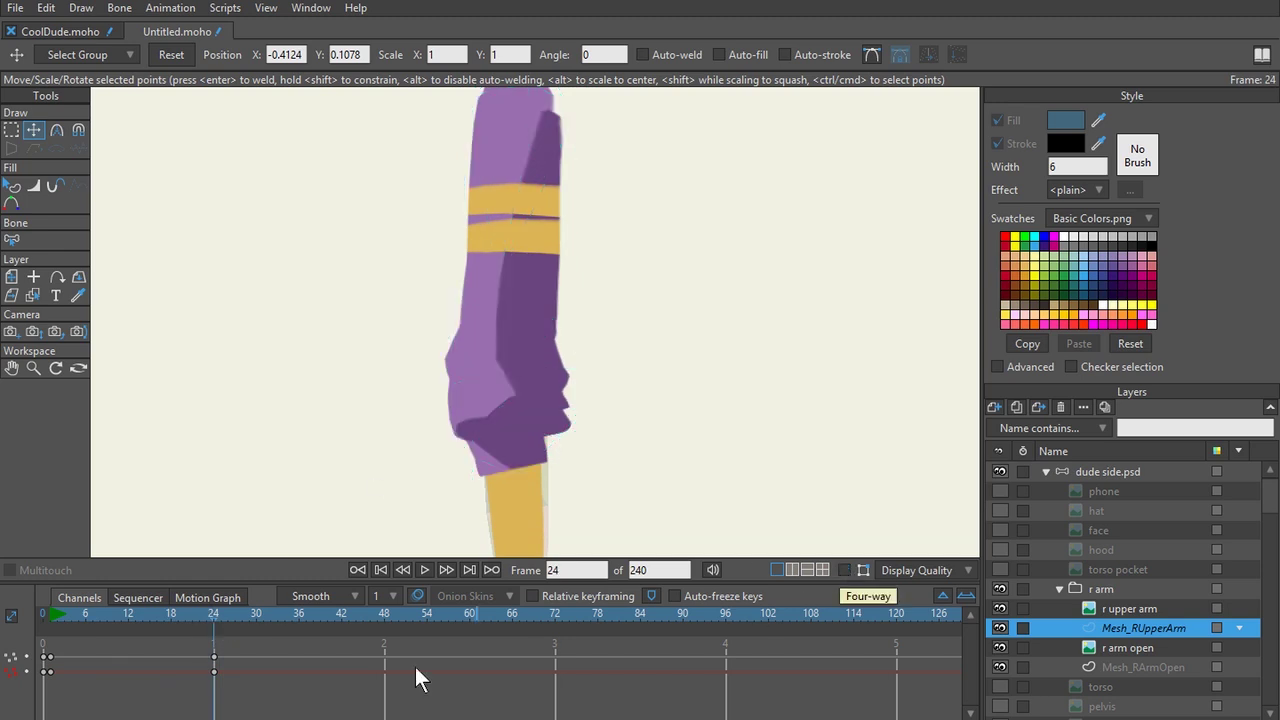
pyautogui.moveTo(205, 613); pyautogui.dragTo(244, 627)
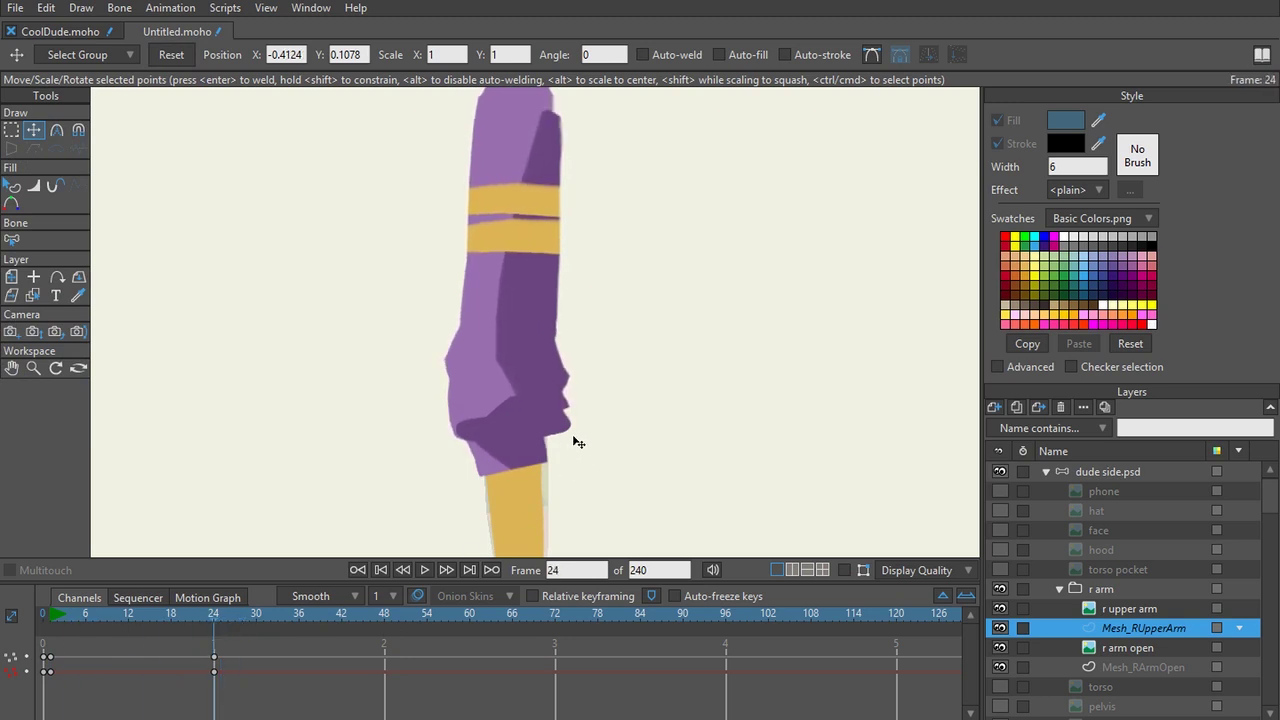
pyautogui.scroll(4, 531, 473)
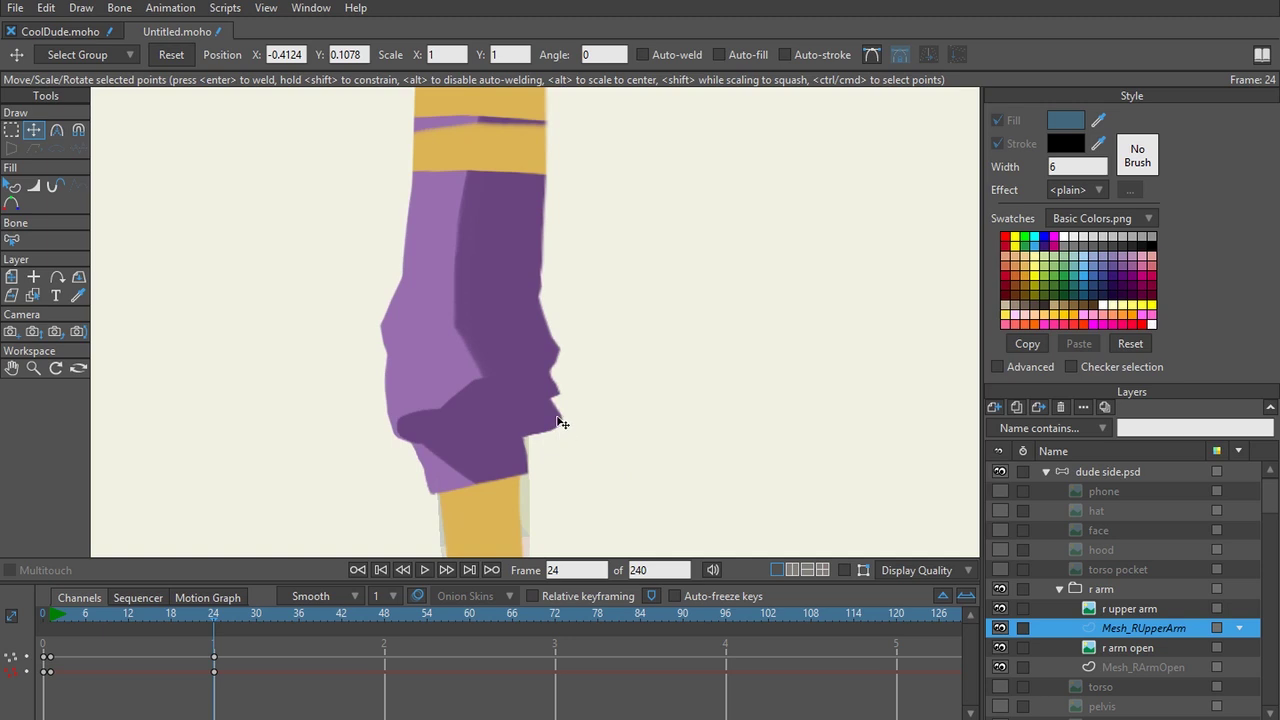
pyautogui.click(81, 618)
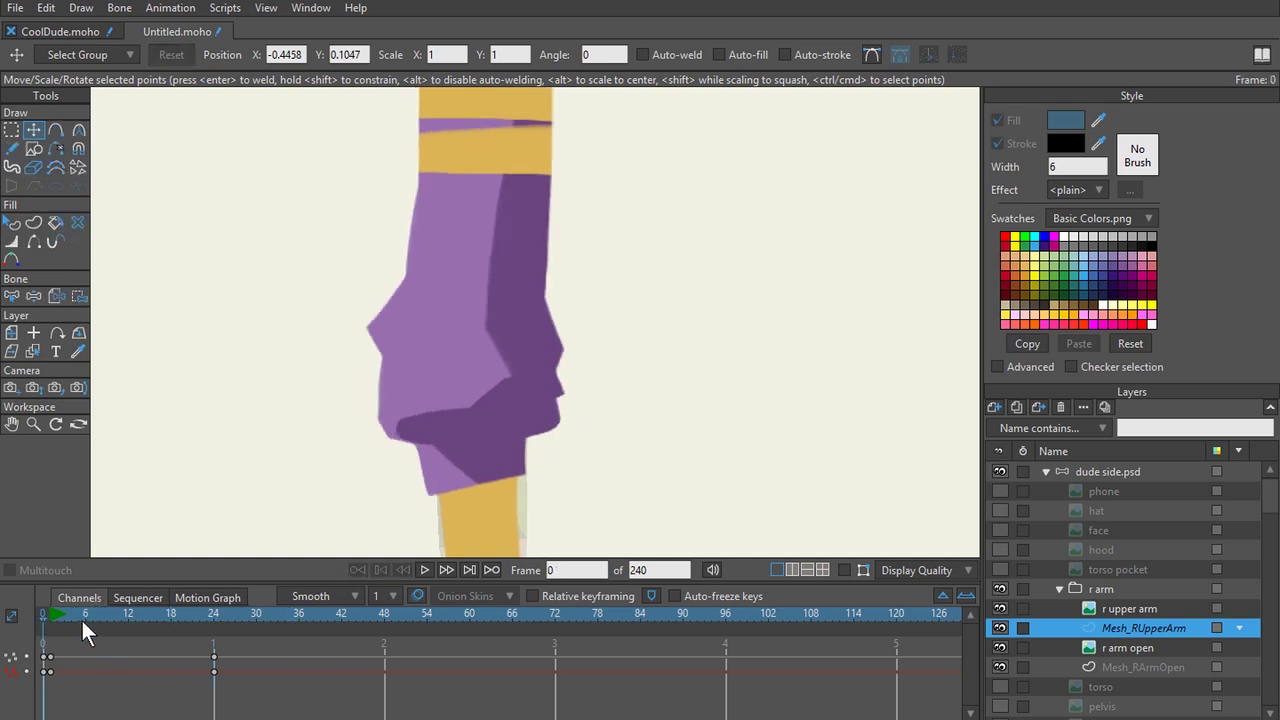
pyautogui.click(246, 608)
pyautogui.hotkey('ctrl', '0')
pyautogui.hotkey('ctrl', '0')
pyautogui.hotkey('ctrl', '0')
pyautogui.hotkey('ctrl', '0')
pyautogui.hotkey('ctrl', '0')
pyautogui.hotkey('ctrl', '0')
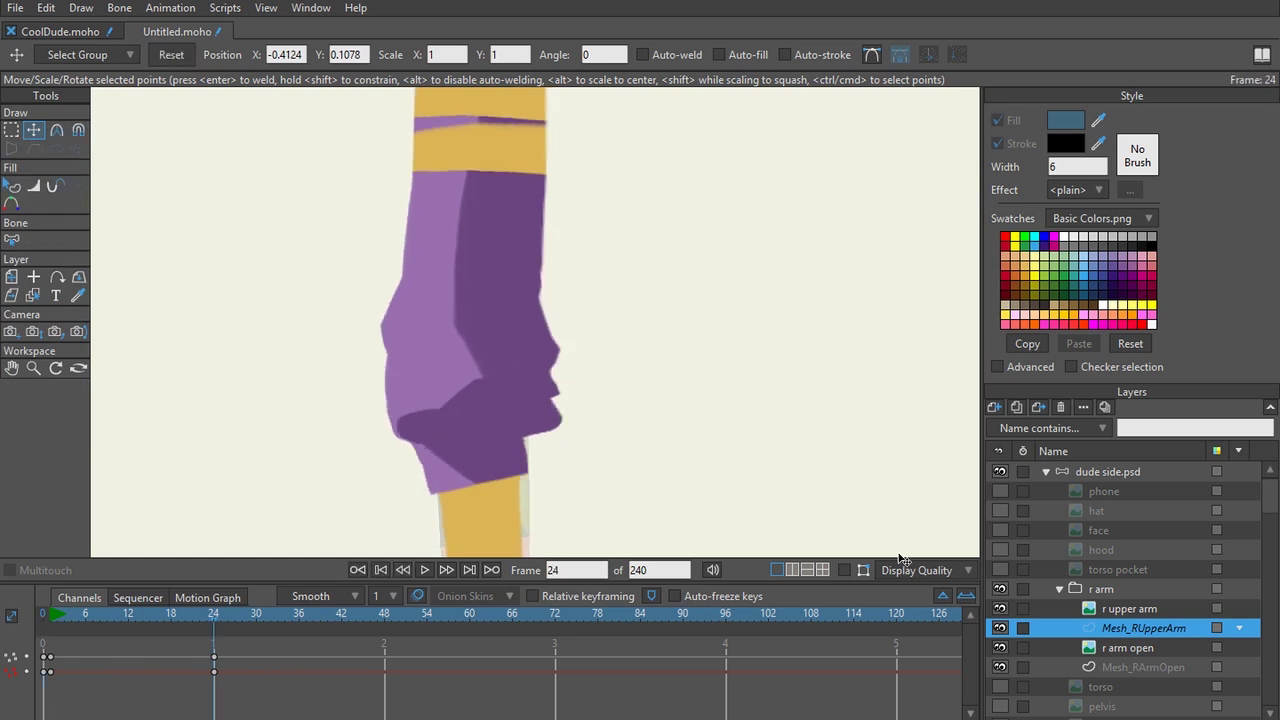
# Show the mesh overlay again over the lower sleeve folds at frame 24.
pyautogui.click(845, 570)
pyautogui.scroll(2, 670, 490)
# Try moving the right outline point where the sleeve fold meets the cuff, and undo the move.
pyautogui.moveTo(633, 469); pyautogui.dragTo(545, 446)
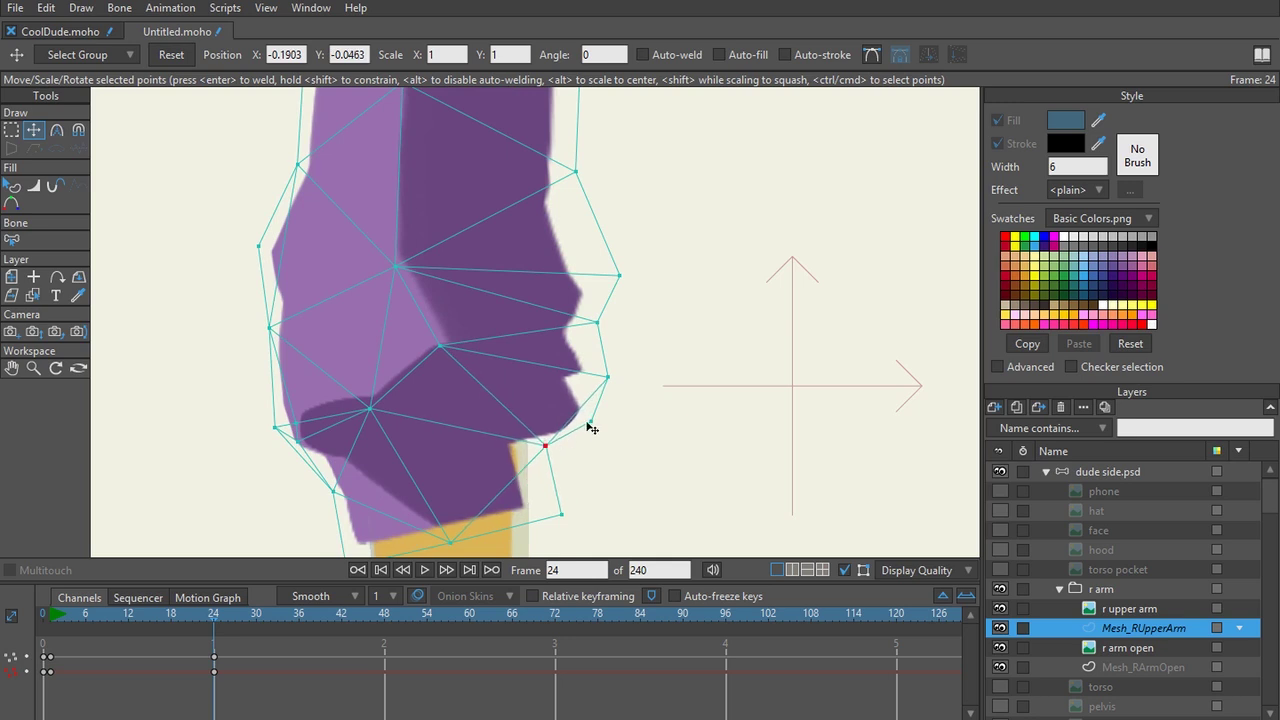
pyautogui.hotkey('ctrl', 'z')
pyautogui.hotkey('ctrl', 'z')
# Shift the two right outline mesh points beside the lowest sleeve fold inward to the left.
pyautogui.moveTo(618, 427)
pyautogui.mouseDown()
pyautogui.moveTo(585, 424)
pyautogui.moveTo(601, 425)
pyautogui.mouseUp()
pyautogui.moveTo(607, 379); pyautogui.dragTo(591, 378)
pyautogui.moveTo(601, 423); pyautogui.dragTo(589, 423)
pyautogui.scroll(-3, 588, 374)
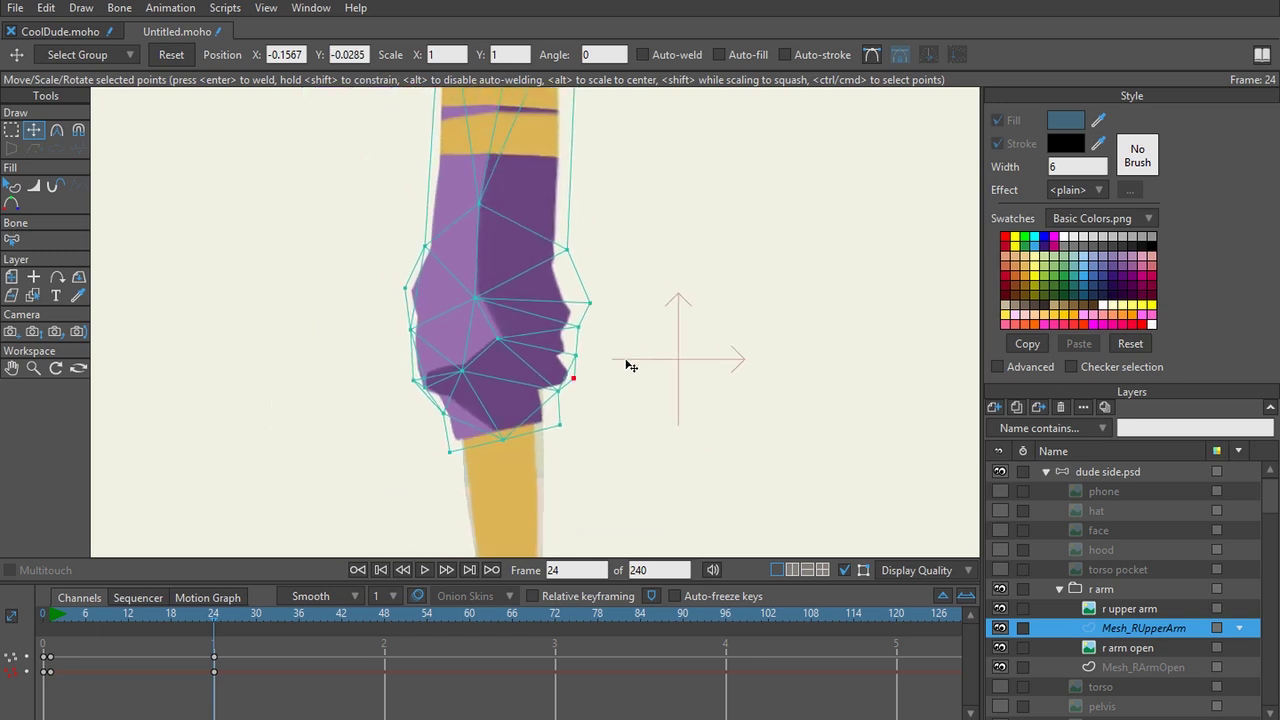
# Hide the mesh overlay and alternate between frames 0 and 24 to check the lower sleeve folds.
pyautogui.press('Escape')
pyautogui.press('Escape')
pyautogui.press('Escape')
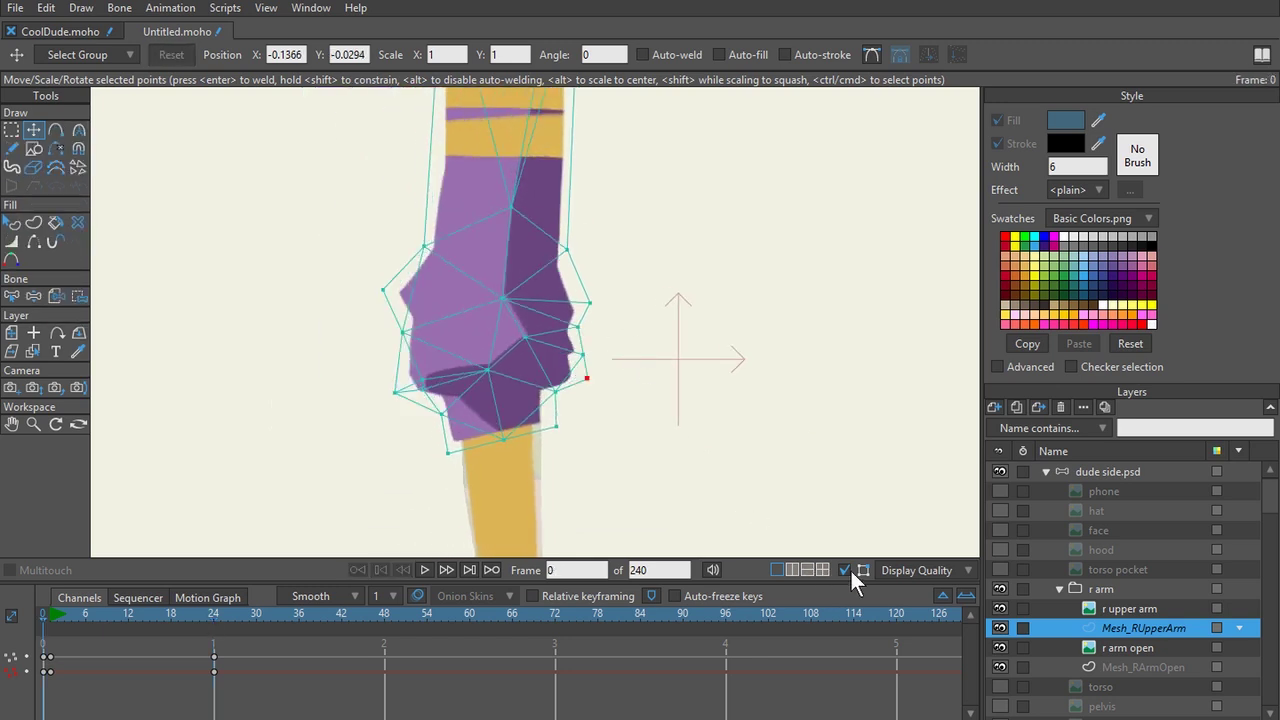
pyautogui.click(845, 569)
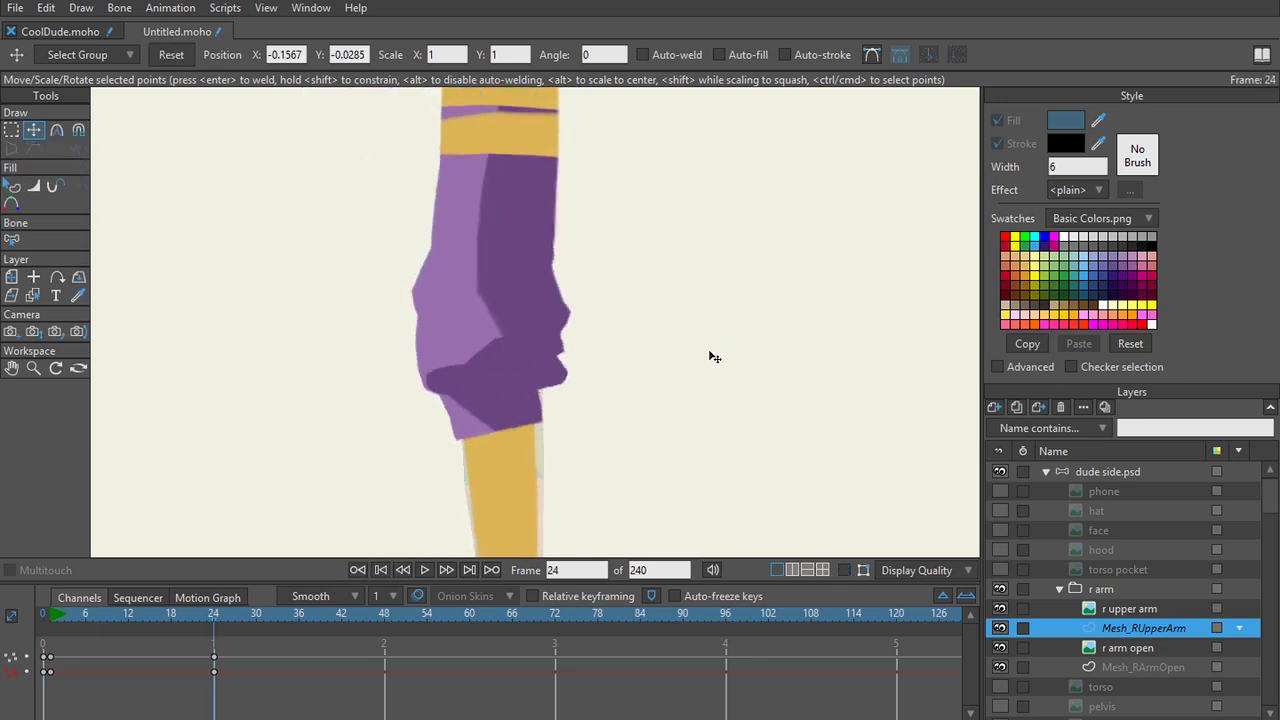
pyautogui.hotkey('ctrl', 'shift', 'Right')
pyautogui.hotkey('ctrl', 'shift', 'Left')
pyautogui.hotkey('ctrl', 'shift', 'Right')
pyautogui.hotkey('ctrl', 'shift', 'Left')
pyautogui.hotkey('ctrl', 'shift', 'Right')
pyautogui.hotkey('ctrl', 'shift', 'Left')
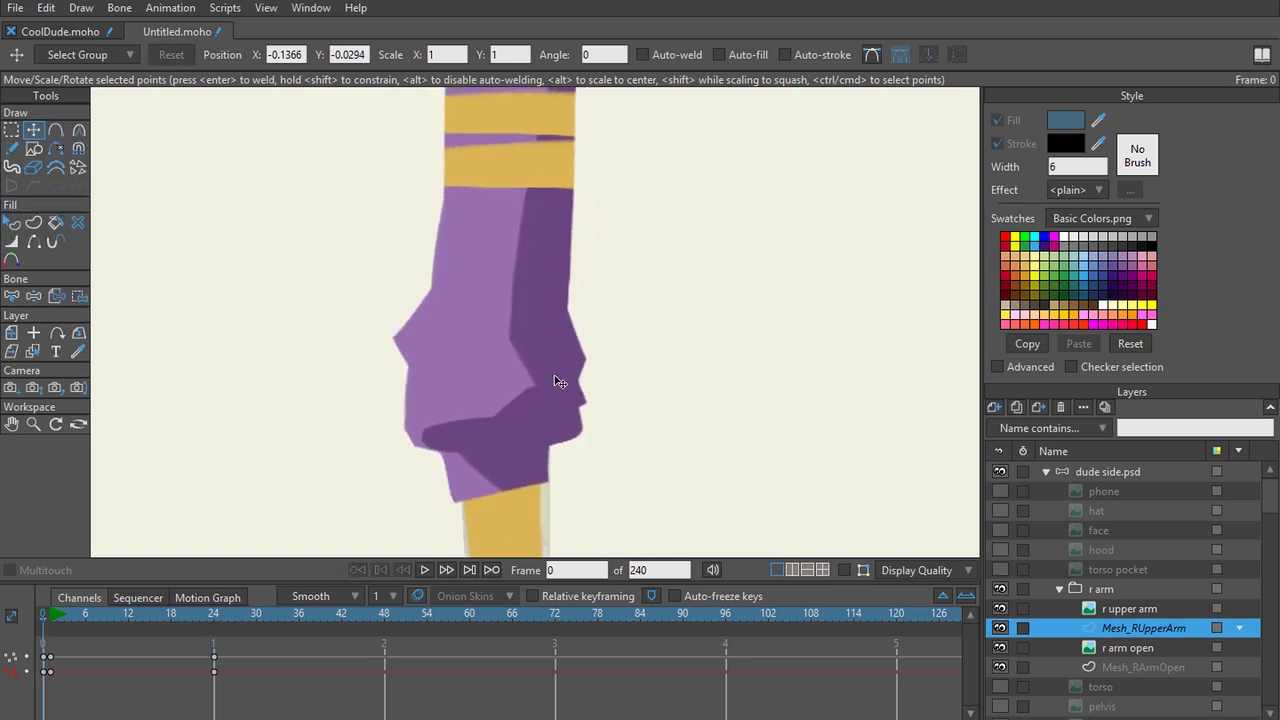
# Show the mesh overlay again and return to frame 24.
pyautogui.click(845, 569)
pyautogui.scroll(1, 647, 449)
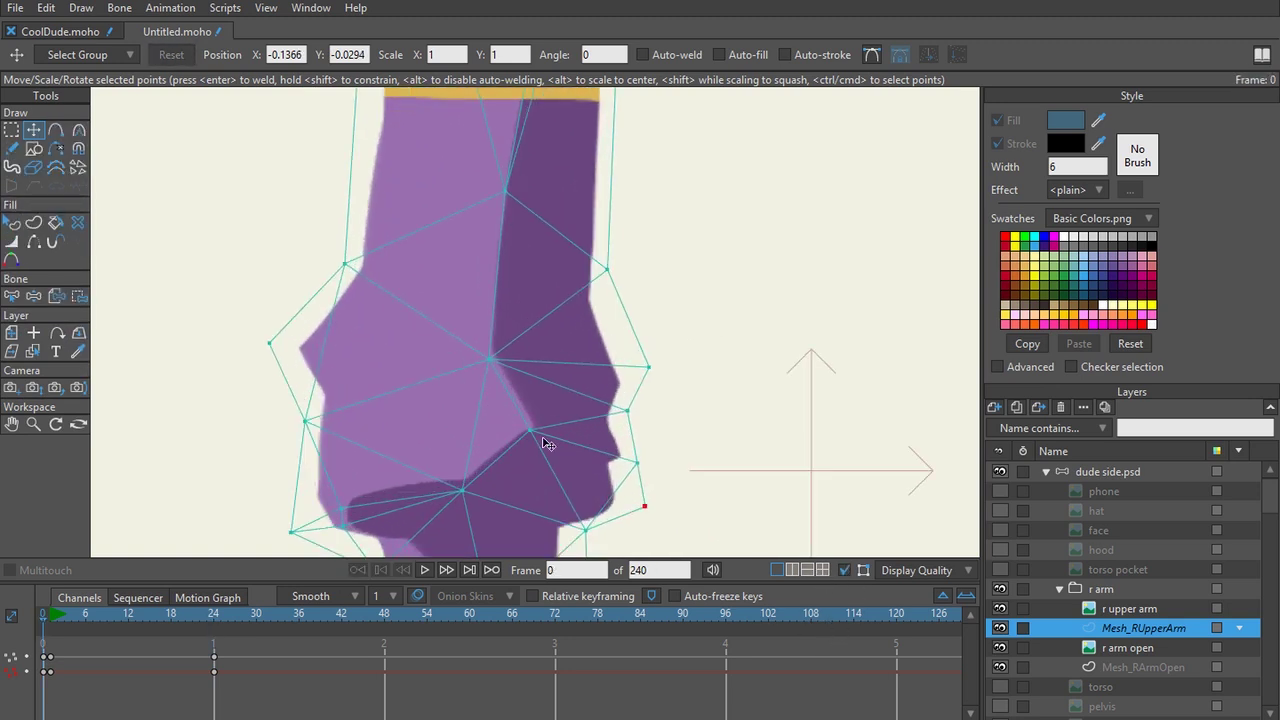
pyautogui.moveTo(54, 611); pyautogui.dragTo(213, 615)
# Try moving the two inner mesh points on the sleeve's shadow edge far to the left, and undo both moves.
pyautogui.moveTo(474, 432); pyautogui.dragTo(374, 427)
pyautogui.moveTo(439, 357); pyautogui.dragTo(376, 348)
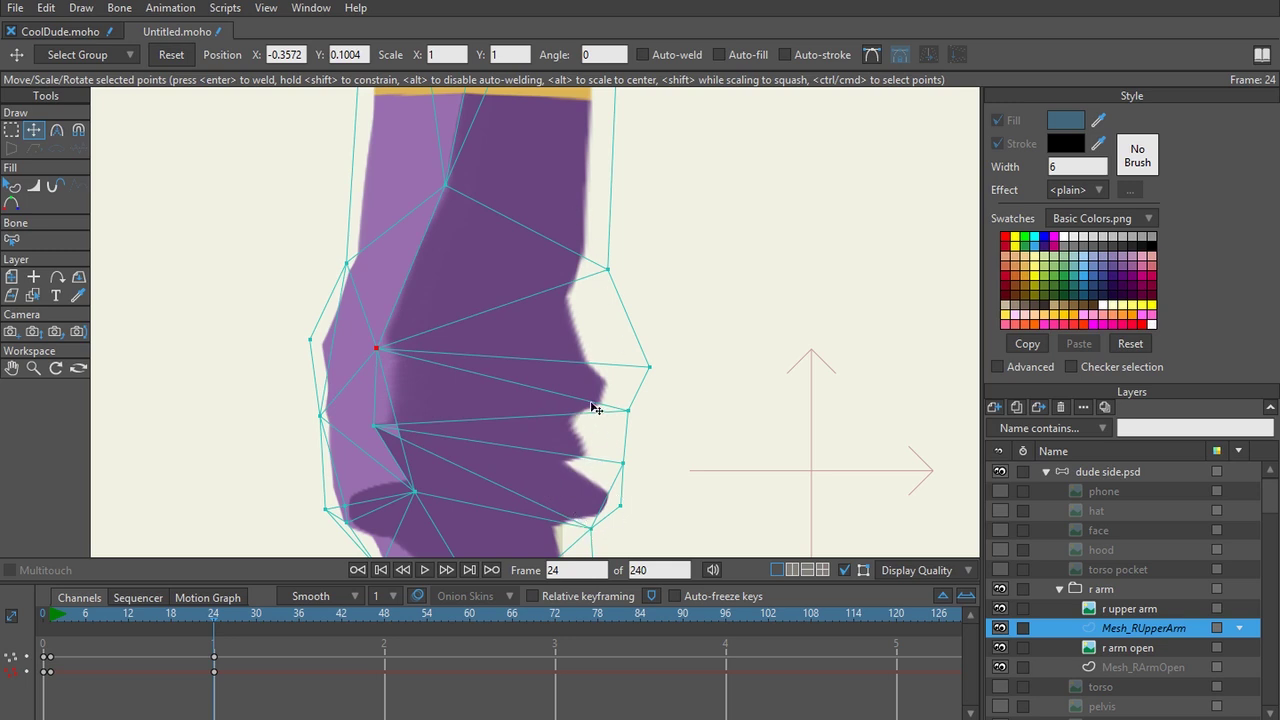
pyautogui.hotkey('ctrl', 'z')
pyautogui.hotkey('ctrl', 'z')
# Set the Mesh_RArmOpen layer to Hide in editing view in its layer settings.
pyautogui.scroll(-1, 592, 398)
pyautogui.scroll(-1, 586, 386)
pyautogui.moveTo(581, 378); pyautogui.dragTo(577, 249)
pyautogui.scroll(-4, 577, 290)
pyautogui.scroll(4, 578, 258)
pyautogui.moveTo(566, 340); pyautogui.dragTo(562, 285)
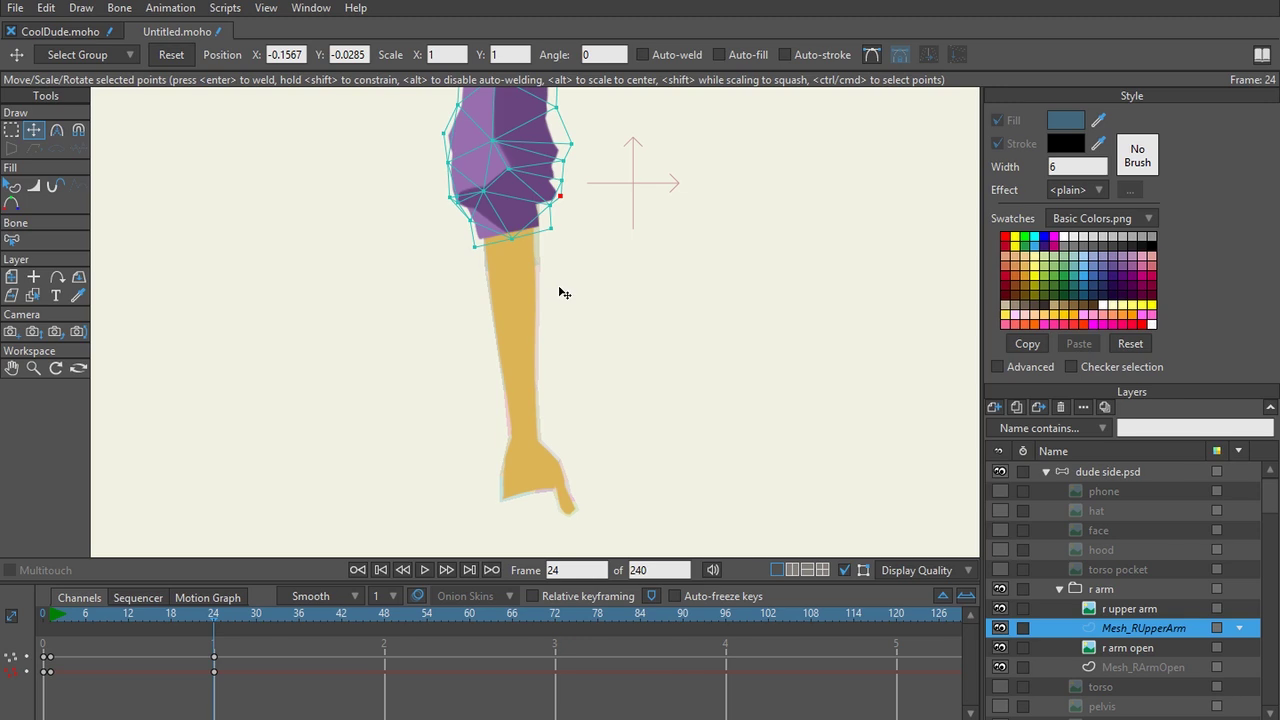
pyautogui.scroll(1, 563, 292)
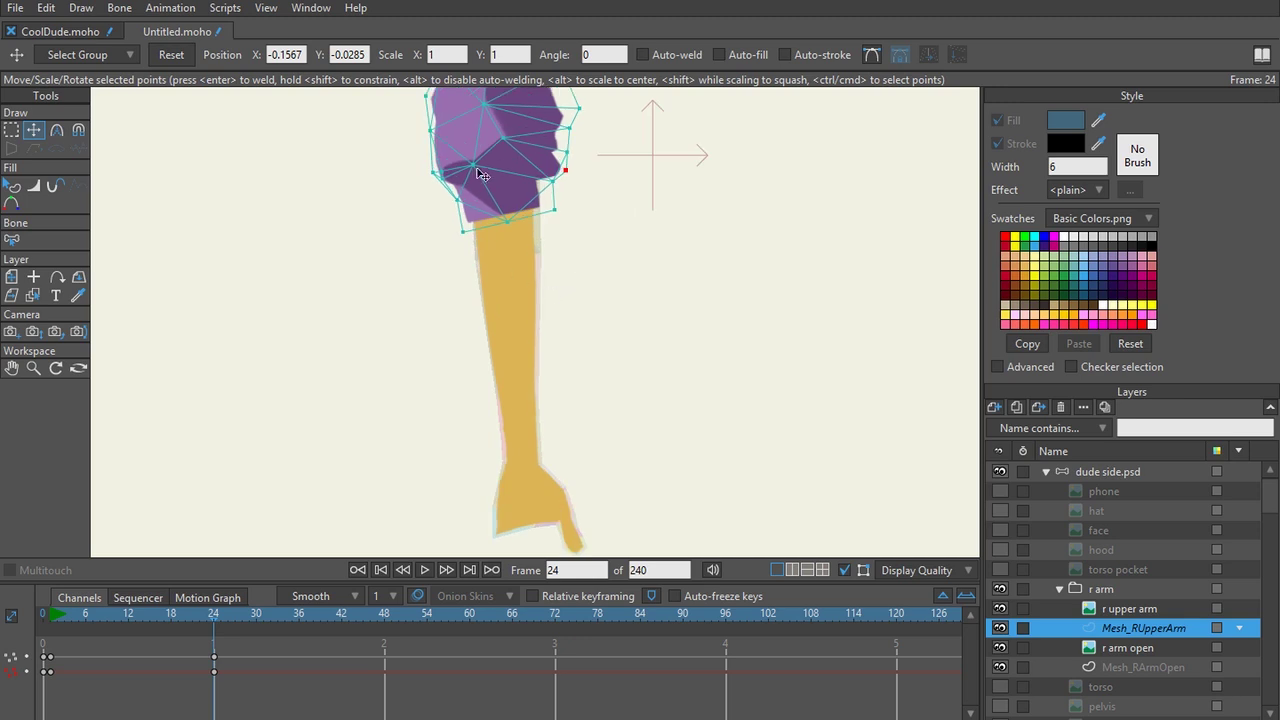
pyautogui.doubleClick(1150, 668)
pyautogui.click(294, 133)
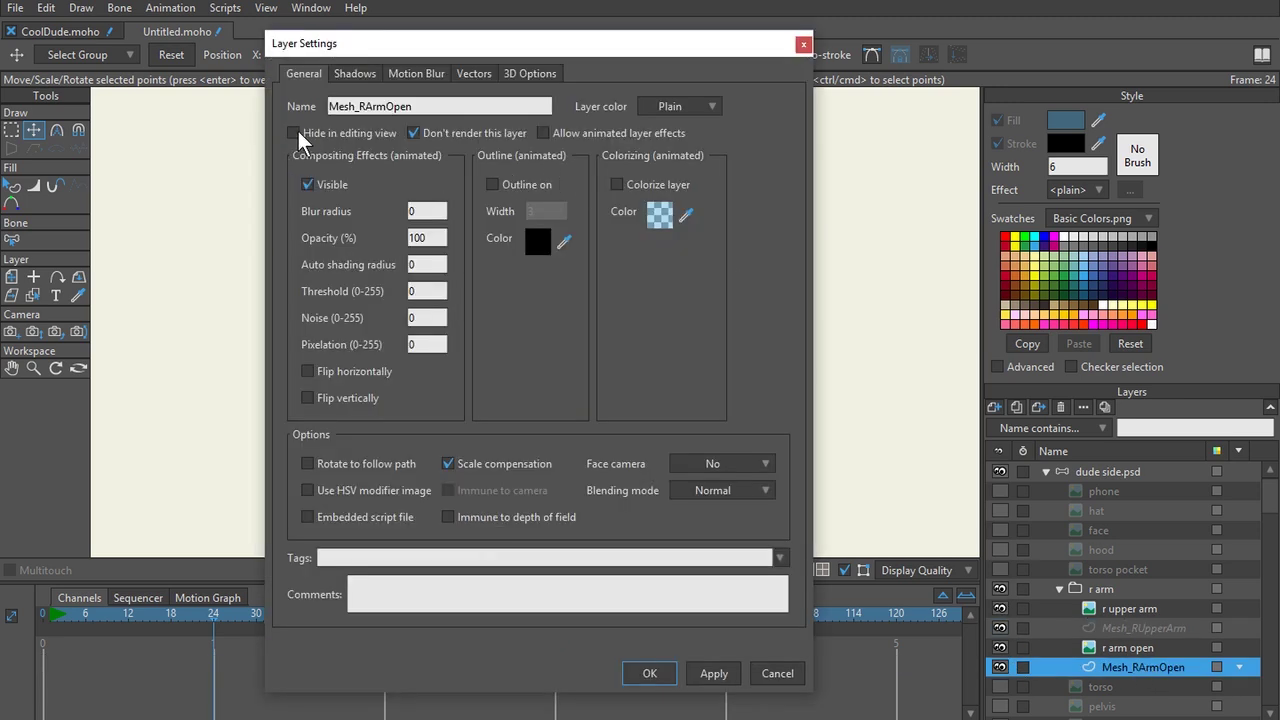
pyautogui.click(649, 673)
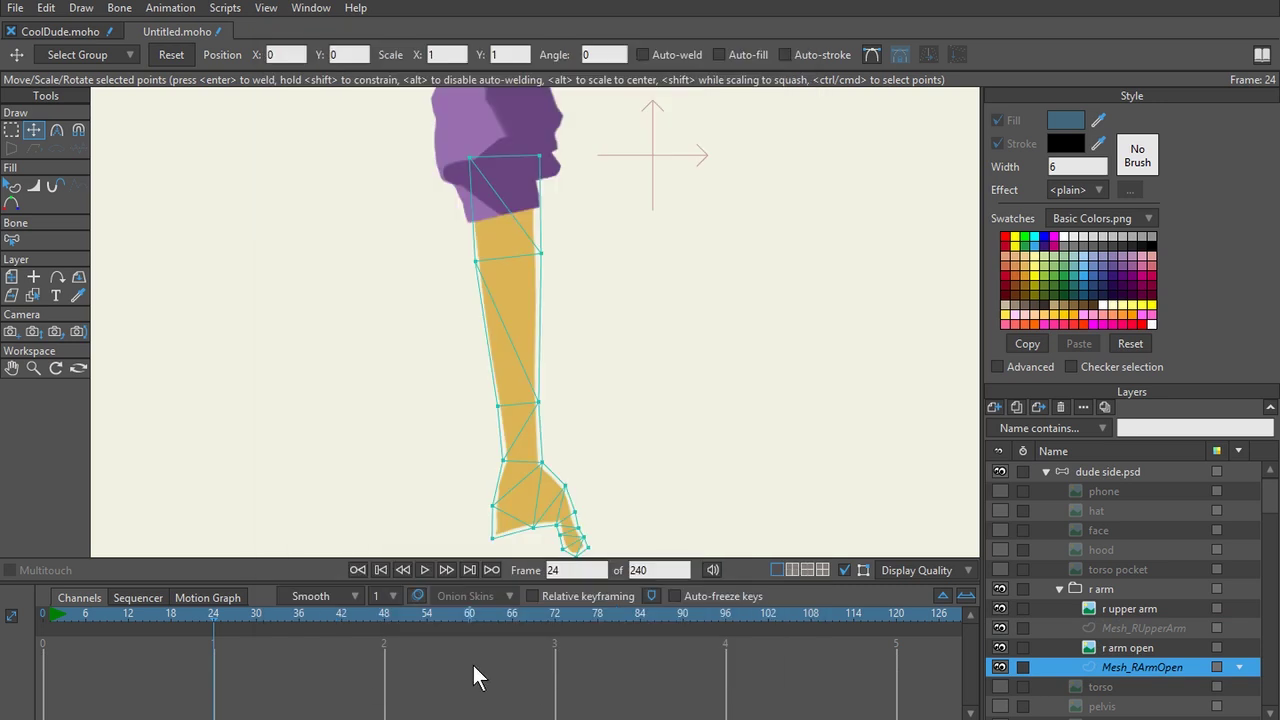
# At frame 1, select all points of the forearm mesh and reset them to create a starting keyframe.
pyautogui.click(56, 619)
pyautogui.moveTo(56, 619)
pyautogui.mouseDown()
pyautogui.moveTo(42, 619)
pyautogui.moveTo(53, 620)
pyautogui.mouseUp()
pyautogui.hotkey('ctrl', 'a')
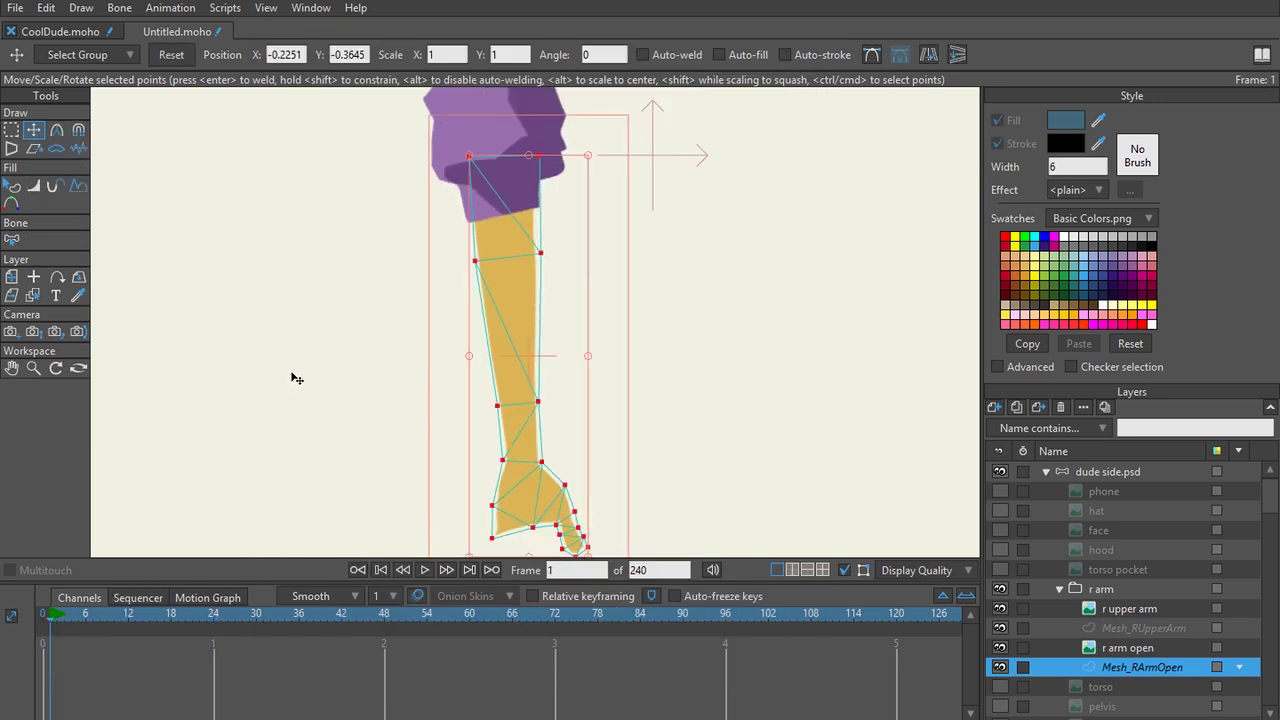
pyautogui.click(169, 59)
# At frame 24, lasso the right wrist, lower palm and thumb mesh points and move them to the left.
pyautogui.click(213, 614)
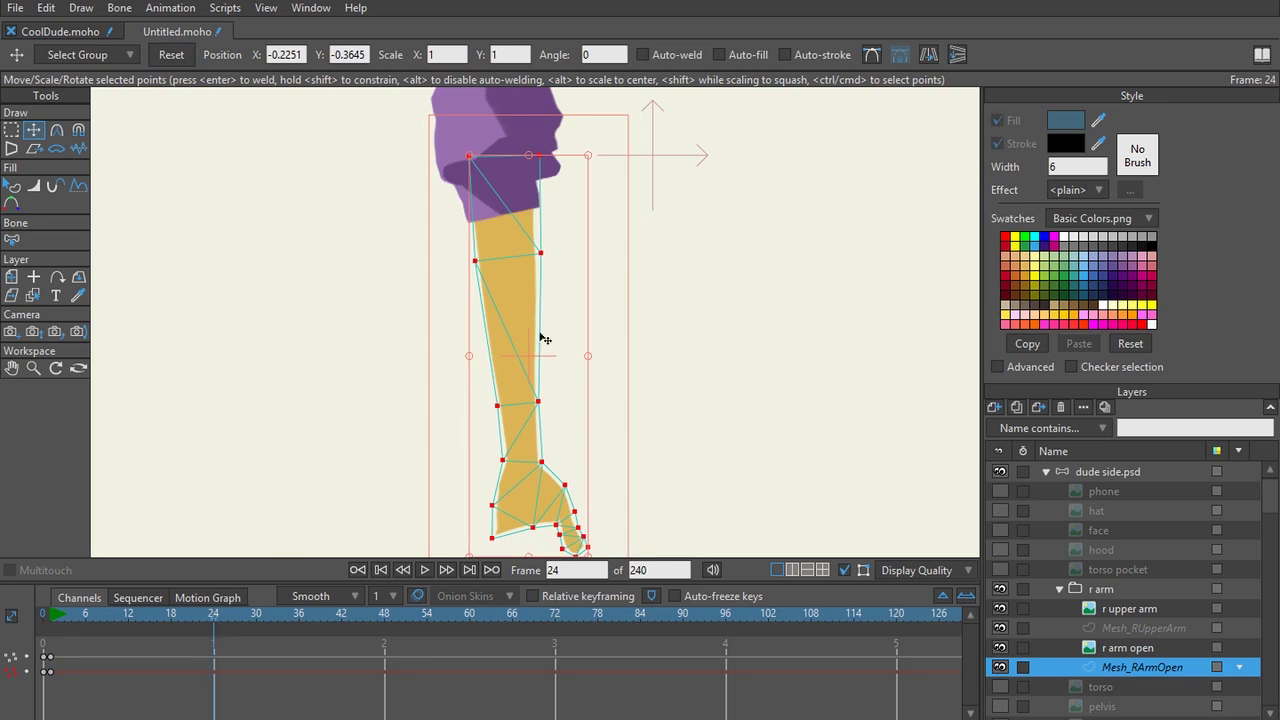
pyautogui.scroll(4, 485, 437)
pyautogui.scroll(1, 457, 411)
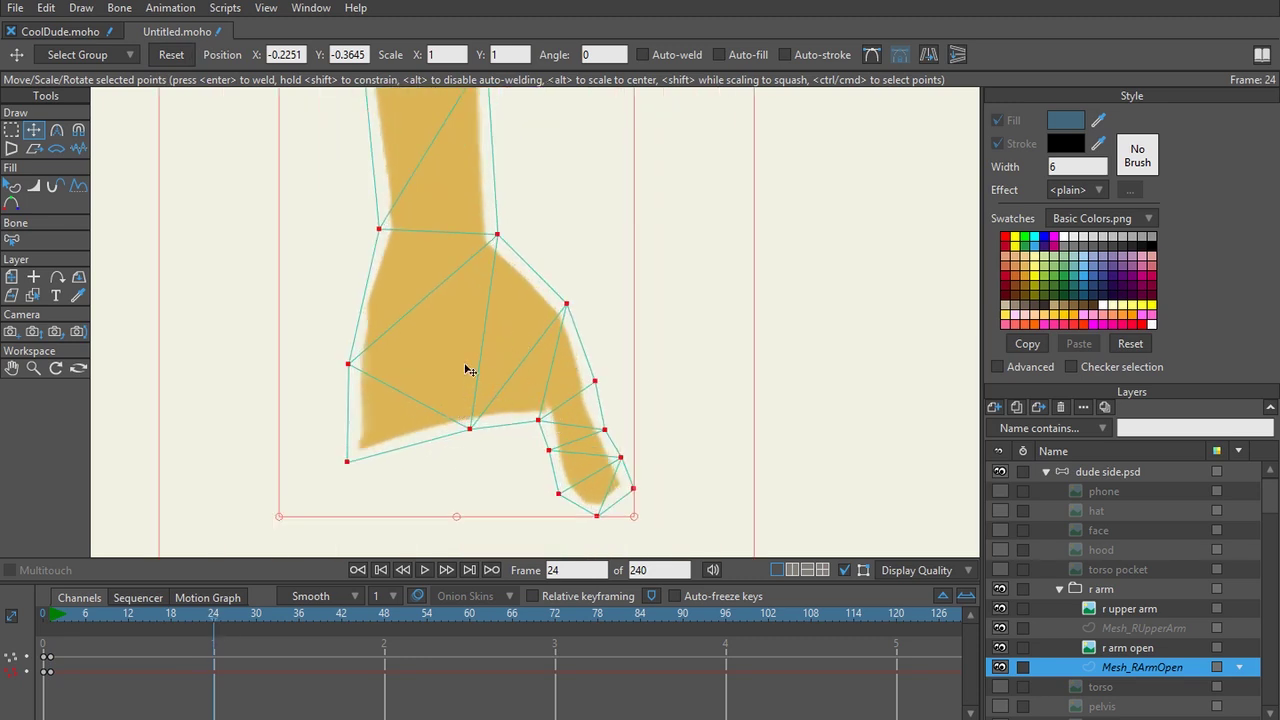
pyautogui.scroll(1, 483, 389)
pyautogui.press('g')
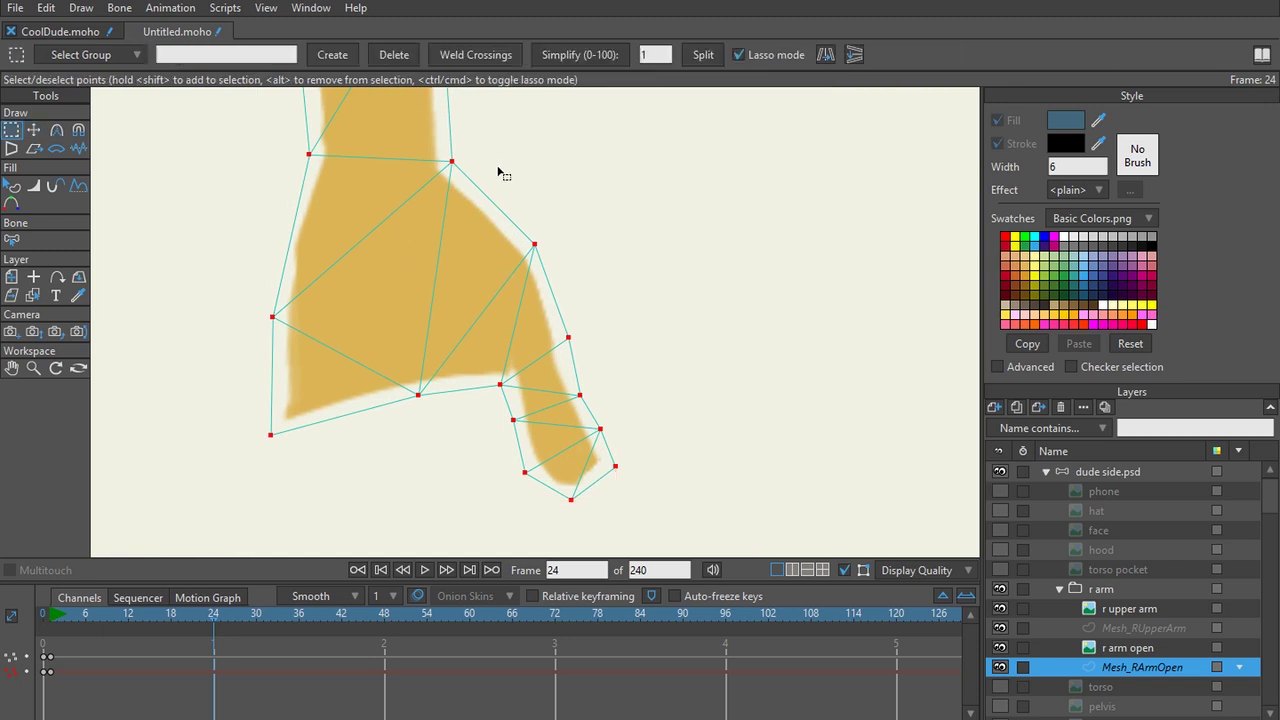
pyautogui.moveTo(493, 153)
pyautogui.mouseDown()
pyautogui.moveTo(409, 518)
pyautogui.moveTo(580, 228)
pyautogui.moveTo(495, 155)
pyautogui.mouseUp()
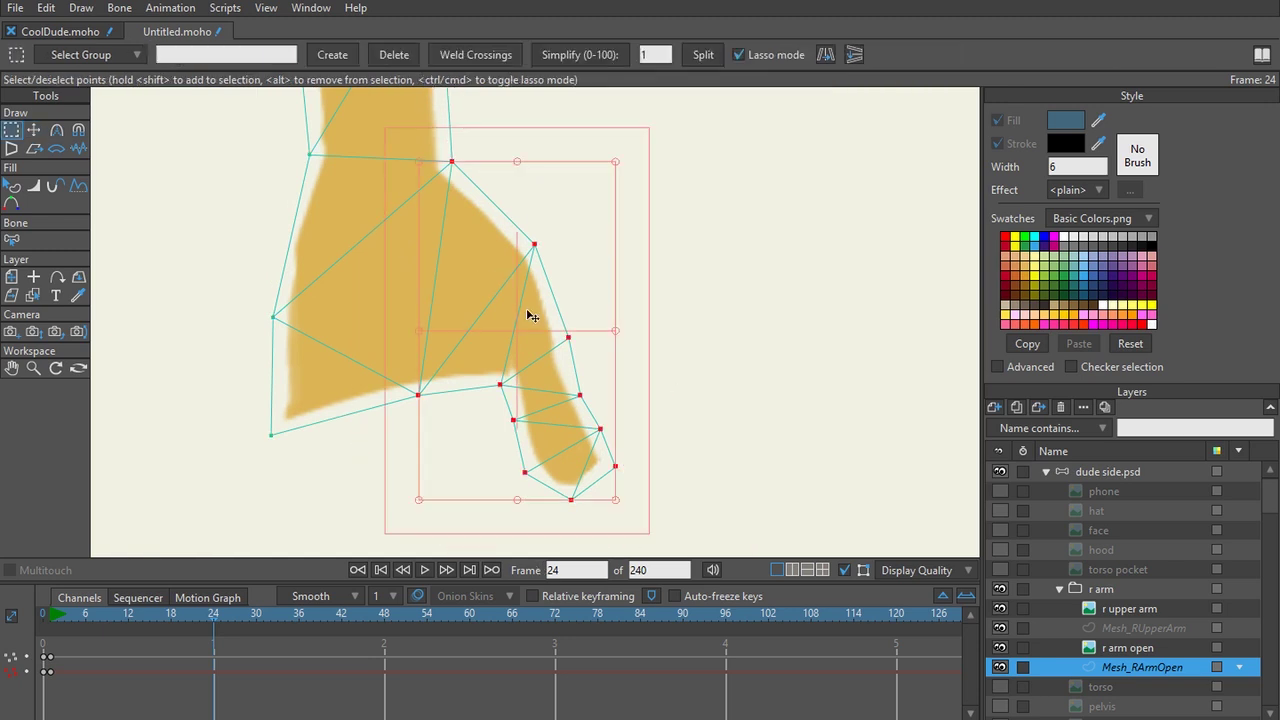
pyautogui.press('t')
pyautogui.moveTo(506, 311); pyautogui.dragTo(447, 343)
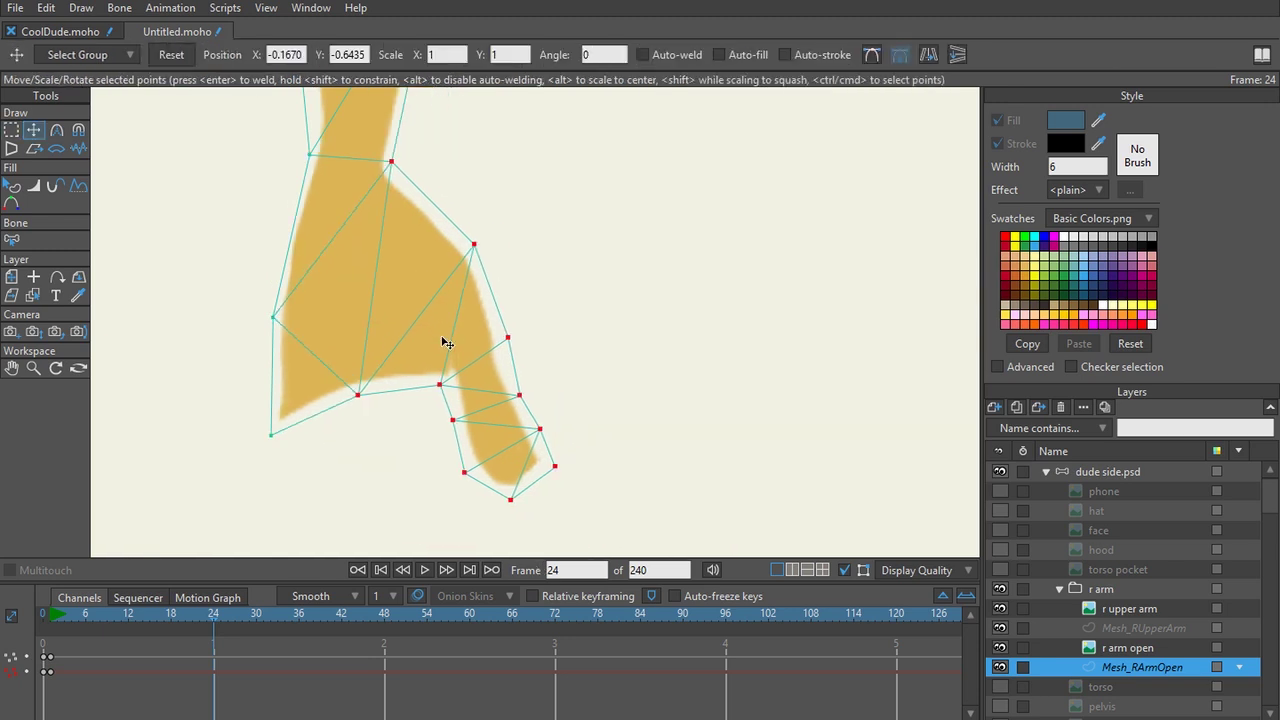
# Move the right wrist mesh point back outward to the right and preview the hand's motion on the timeline.
pyautogui.scroll(-5, 447, 300)
pyautogui.moveTo(458, 197); pyautogui.dragTo(474, 369)
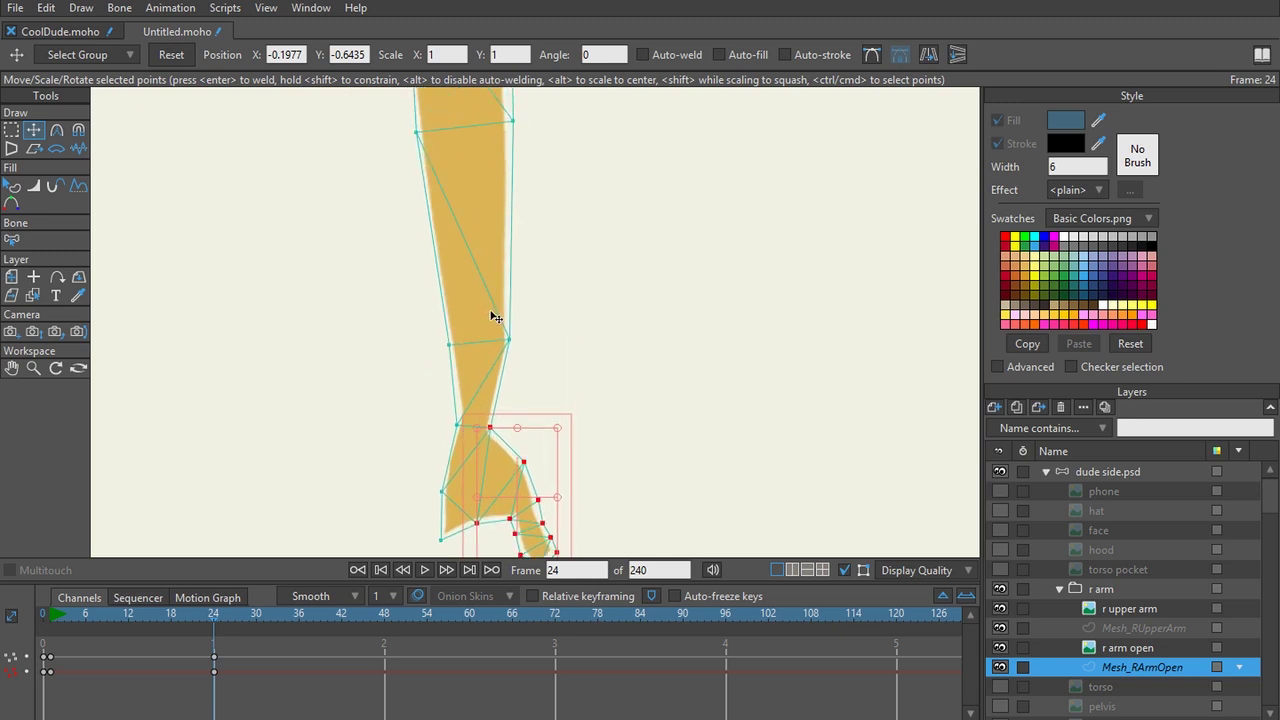
pyautogui.scroll(2, 493, 325)
pyautogui.moveTo(503, 430); pyautogui.dragTo(503, 370)
pyautogui.scroll(1, 506, 371)
pyautogui.scroll(1, 491, 371)
pyautogui.click(453, 355)
pyautogui.moveTo(456, 362); pyautogui.dragTo(505, 350)
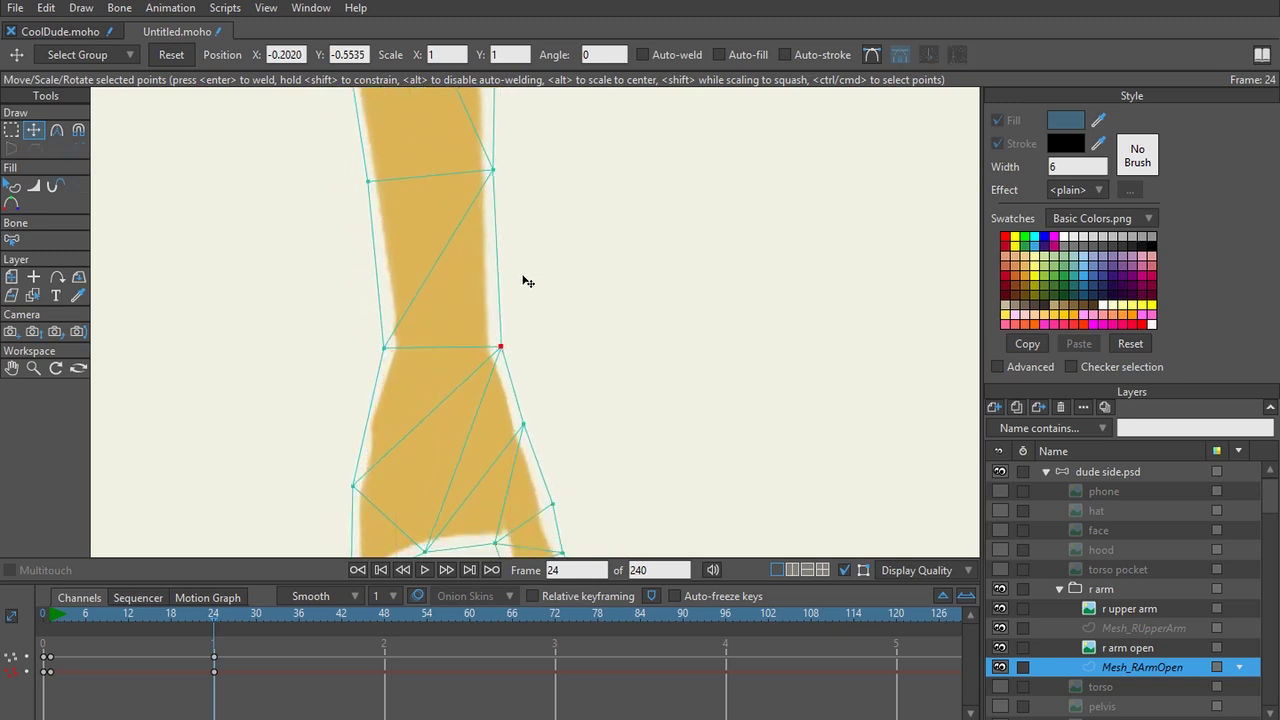
pyautogui.scroll(-1, 536, 273)
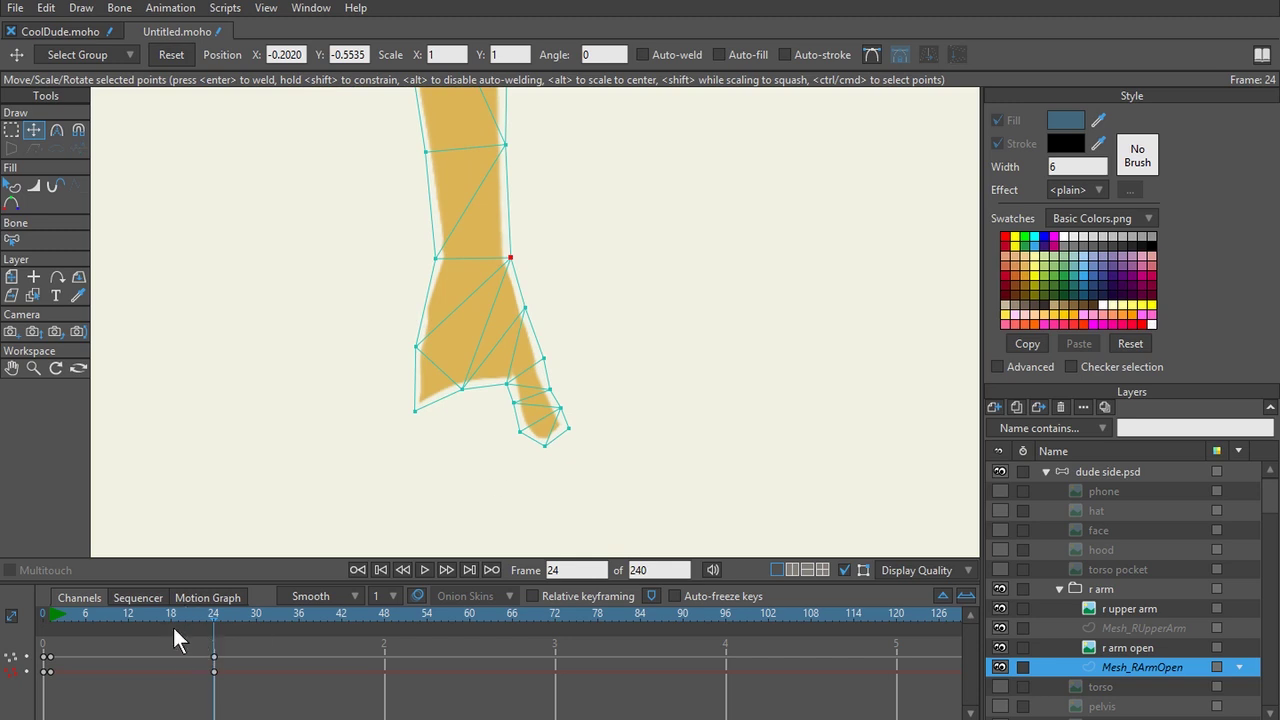
pyautogui.moveTo(216, 616); pyautogui.dragTo(92, 634)
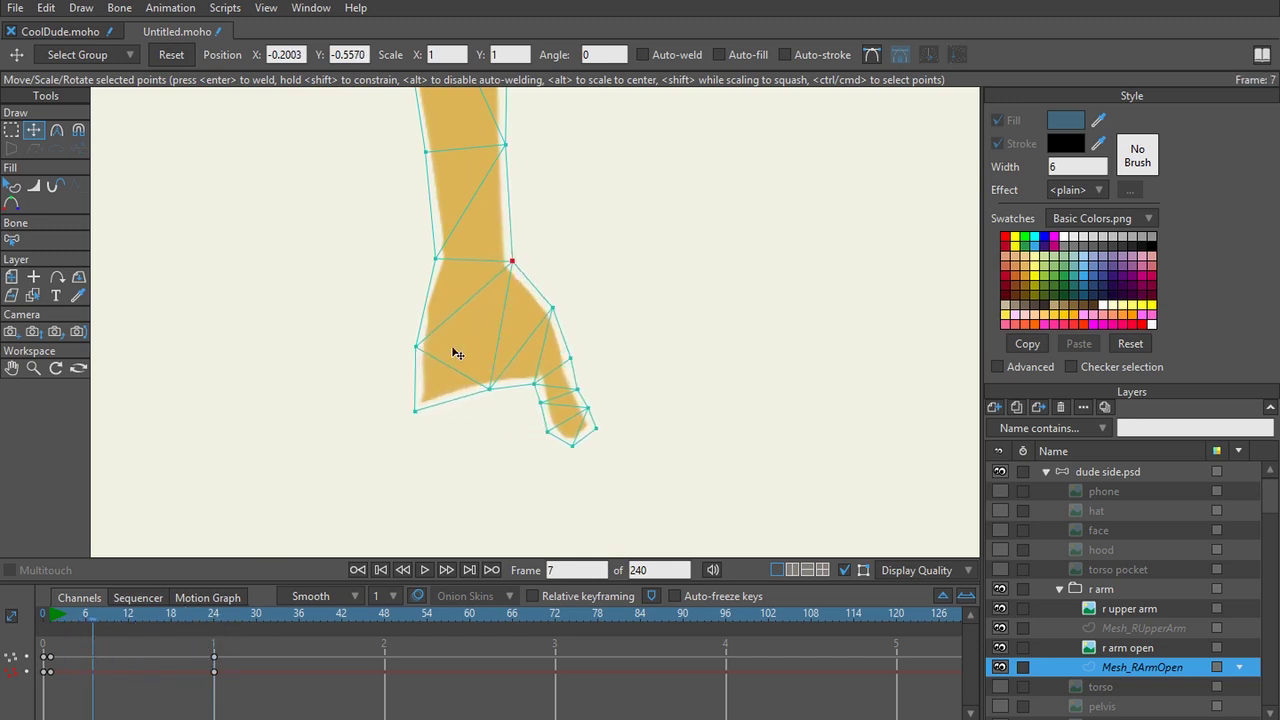
# At frame 24, move the two left outline points of the palm inward to narrow the hand.
pyautogui.moveTo(159, 611); pyautogui.dragTo(211, 611)
pyautogui.scroll(2, 368, 346)
pyautogui.moveTo(368, 347); pyautogui.dragTo(389, 347)
pyautogui.moveTo(359, 431); pyautogui.dragTo(390, 421)
pyautogui.moveTo(387, 347); pyautogui.dragTo(379, 348)
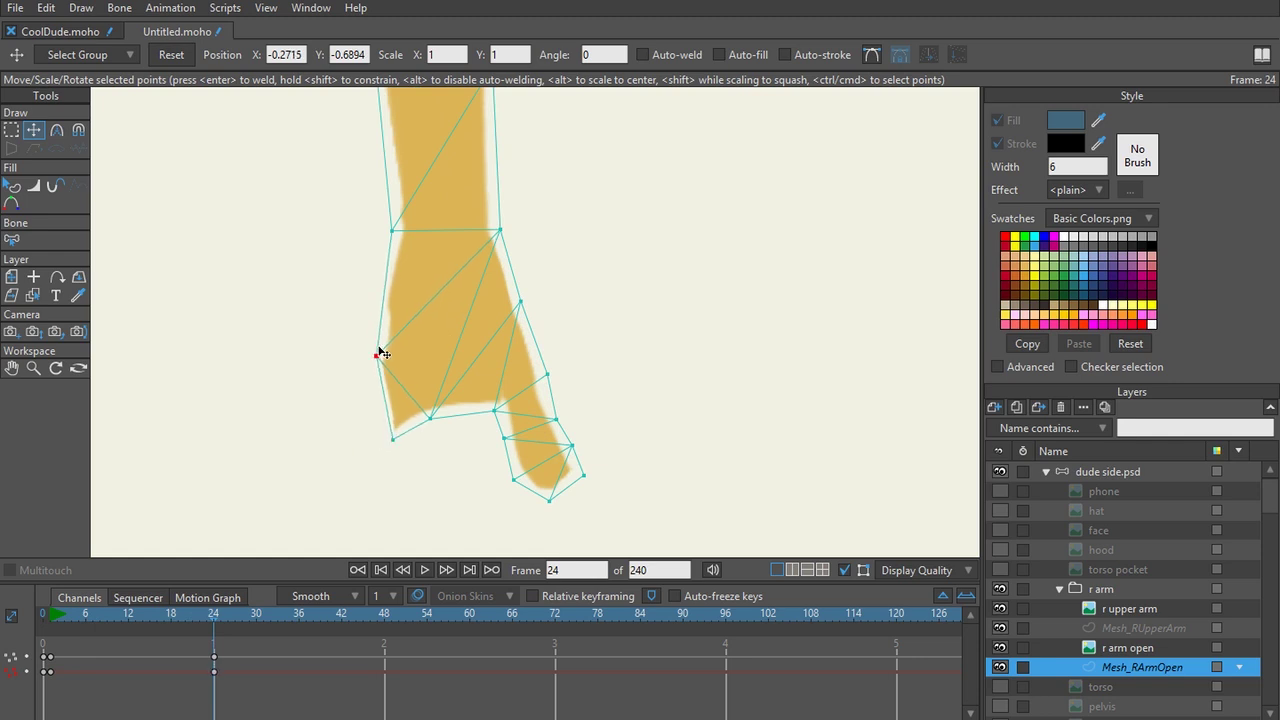
# Nudge the lower left mesh point near the thumb tip slightly upward at frame 24.
pyautogui.moveTo(220, 630); pyautogui.dragTo(215, 599)
pyautogui.moveTo(506, 509); pyautogui.dragTo(505, 497)
pyautogui.moveTo(490, 418); pyautogui.dragTo(443, 463)
# Scrub between frames 24 and 0 to review the turn of the whole forearm and hand.
pyautogui.click(98, 629)
pyautogui.moveTo(98, 629); pyautogui.dragTo(57, 634)
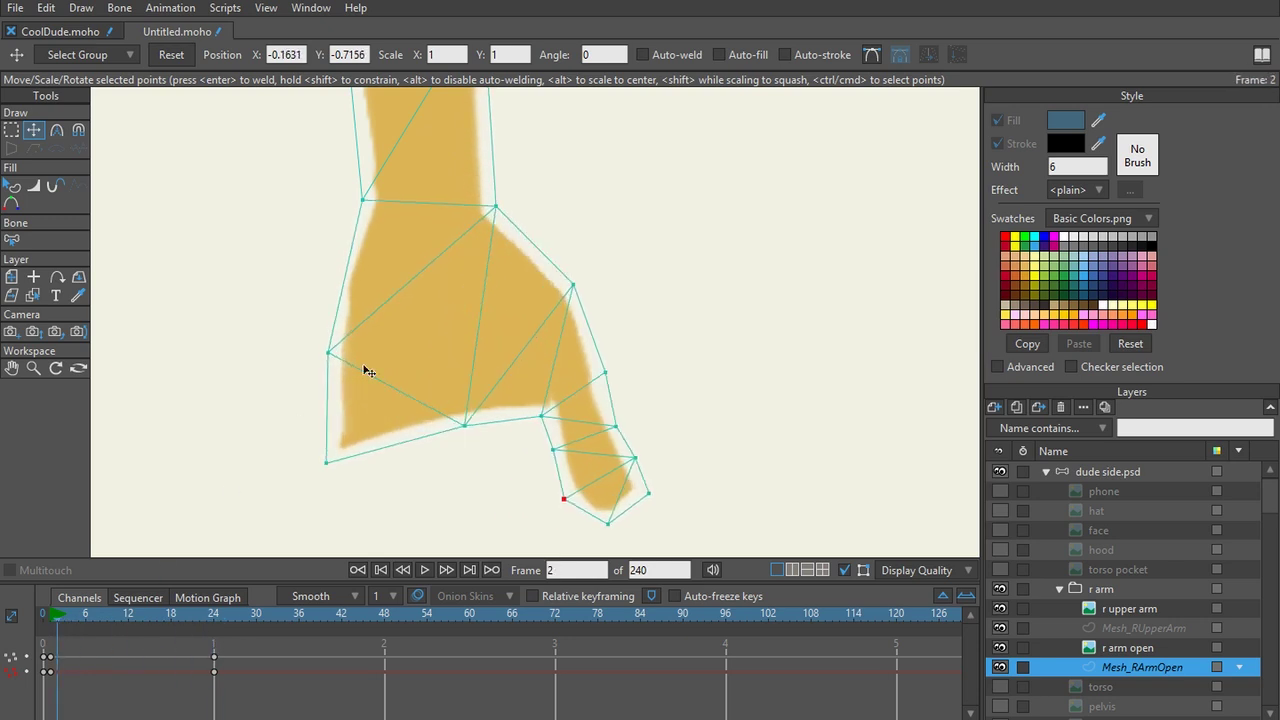
pyautogui.scroll(-2, 448, 302)
pyautogui.scroll(-2, 533, 314)
pyautogui.moveTo(518, 196); pyautogui.dragTo(513, 418)
pyautogui.scroll(2, 516, 268)
pyautogui.scroll(-5, 518, 445)
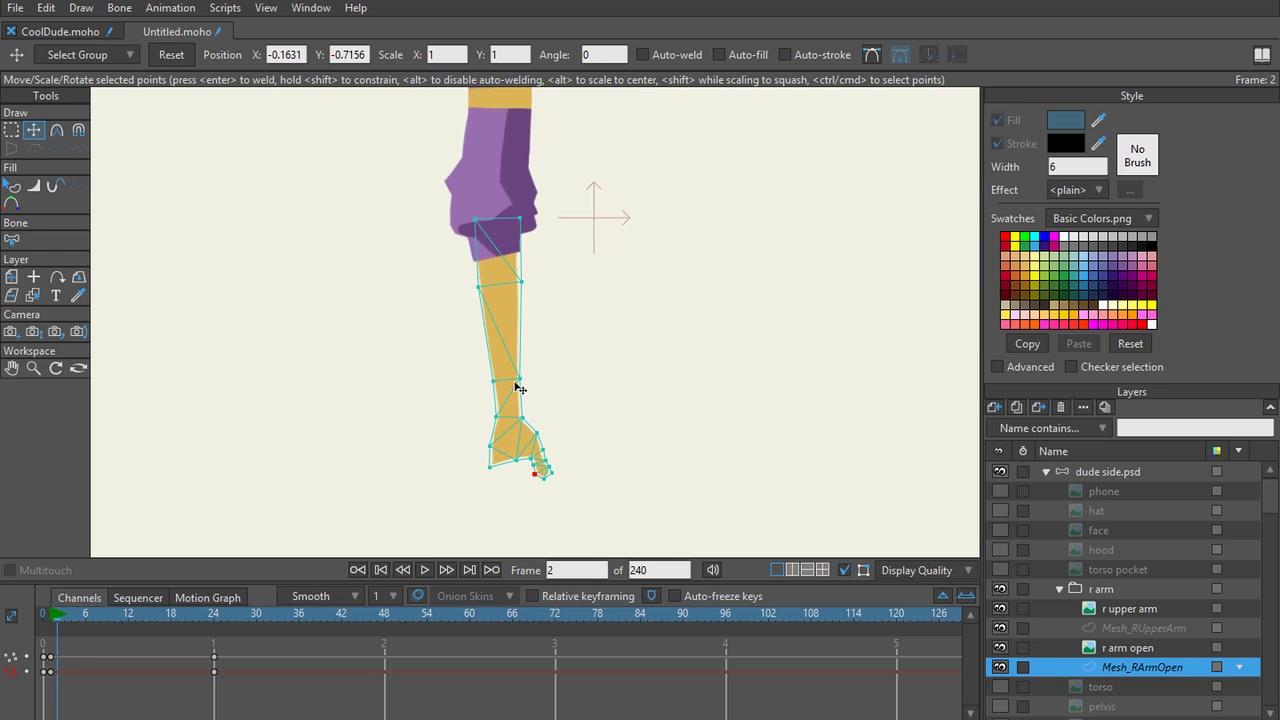
pyautogui.moveTo(213, 612); pyautogui.dragTo(49, 628)
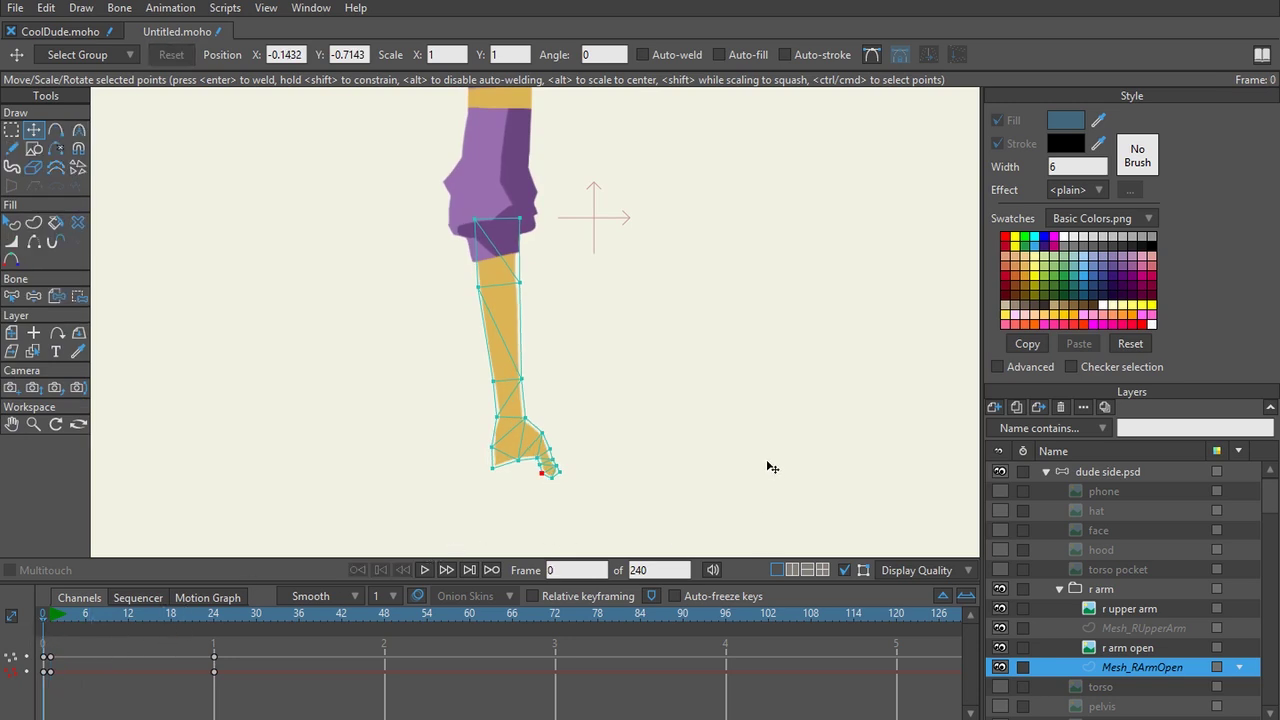
# On the dude side.psd bone layer, draw an upright bone beside the right arm and select it.
pyautogui.click(1145, 471)
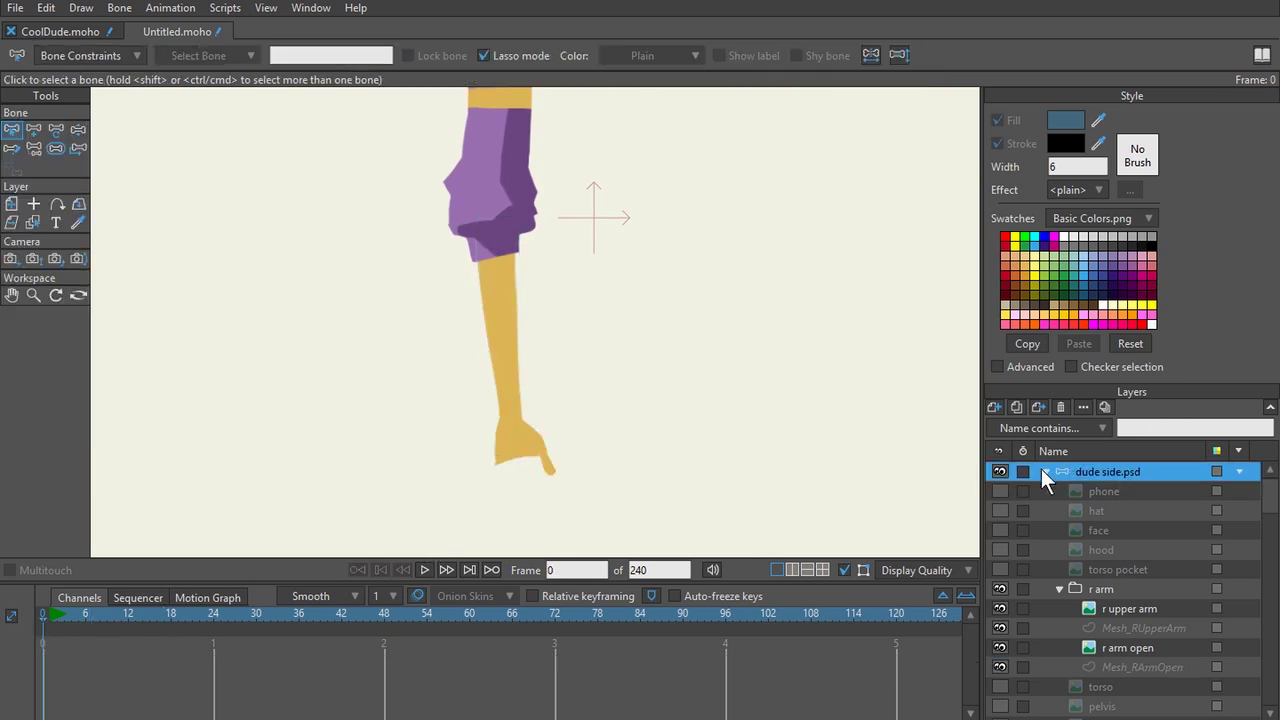
pyautogui.click(1046, 471)
pyautogui.press('a')
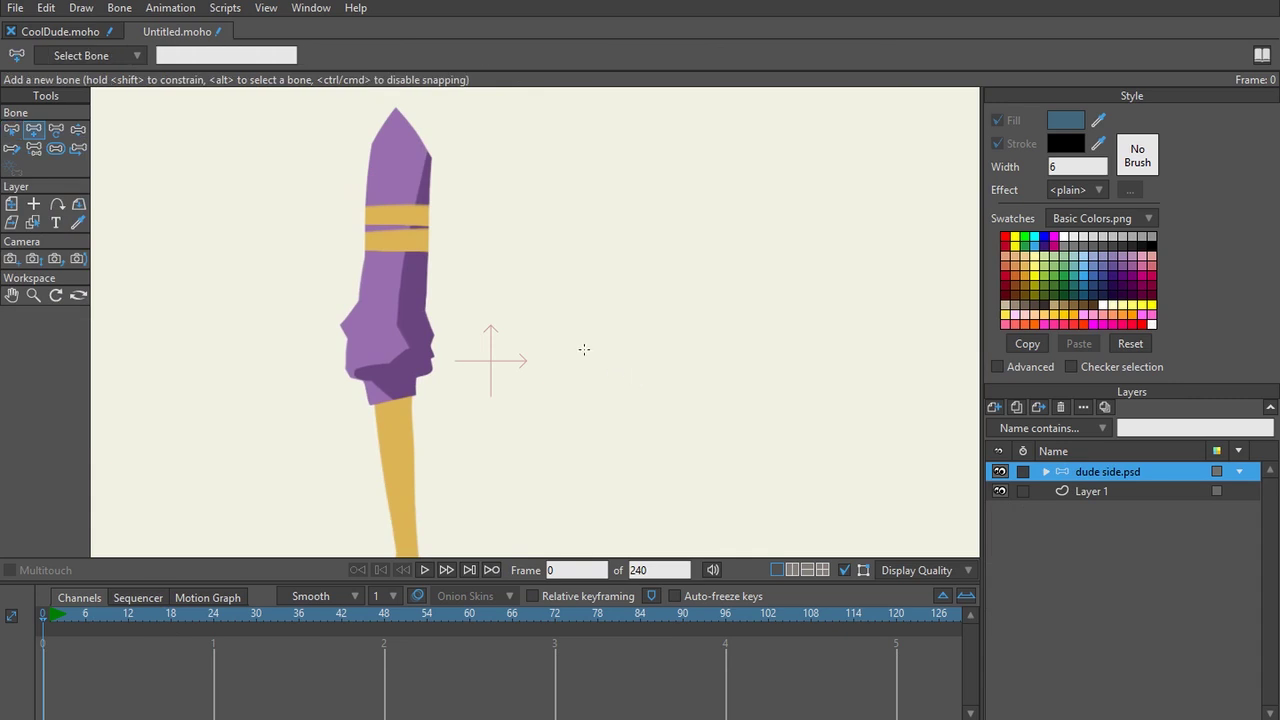
pyautogui.moveTo(603, 363); pyautogui.dragTo(595, 143)
pyautogui.press('b')
pyautogui.click(598, 313)
pyautogui.press('s')
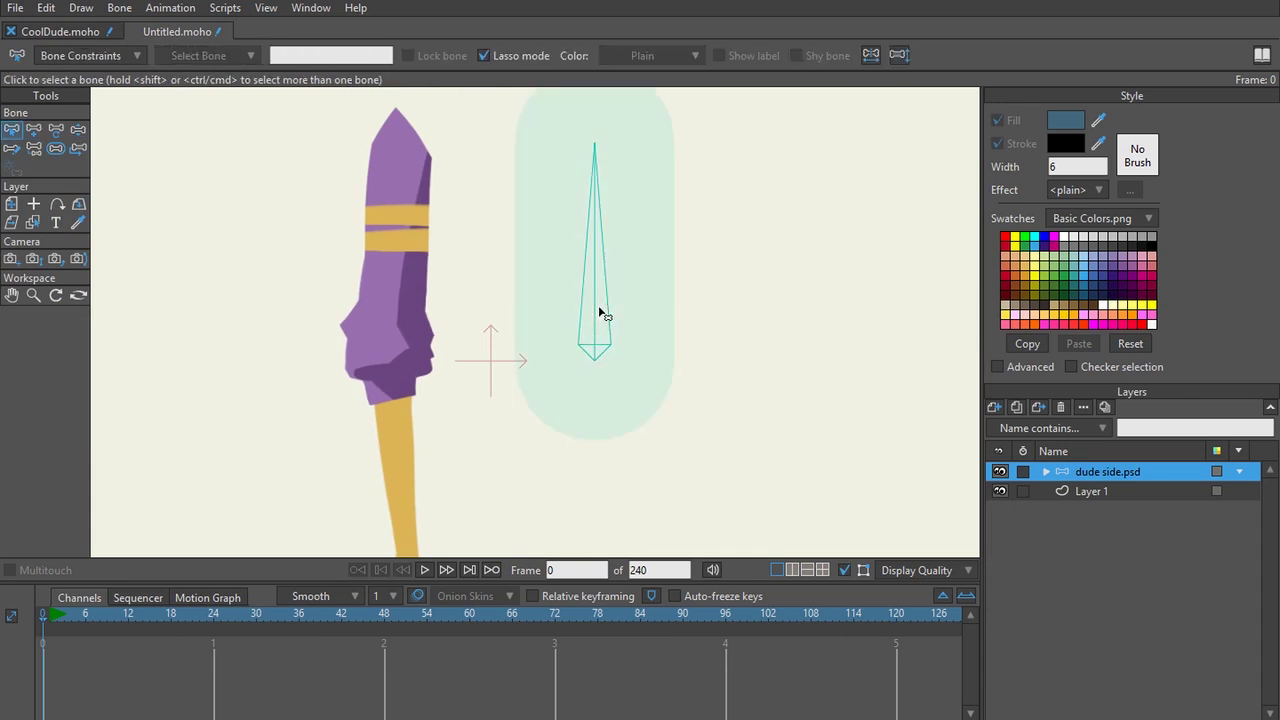
pyautogui.press('b')
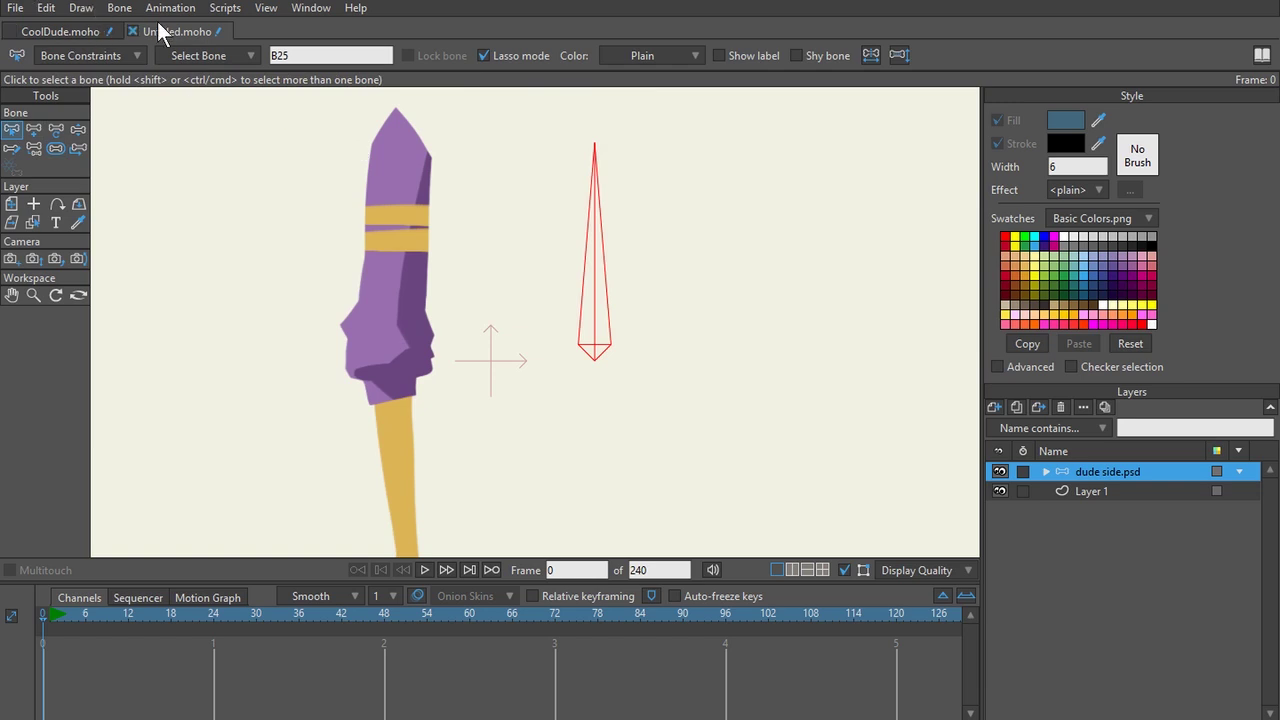
# Create a smart dial from the new bone with minimum angle 0, maximum angle 70 and a duration of 24 frames.
pyautogui.click(118, 9)
pyautogui.click(149, 333)
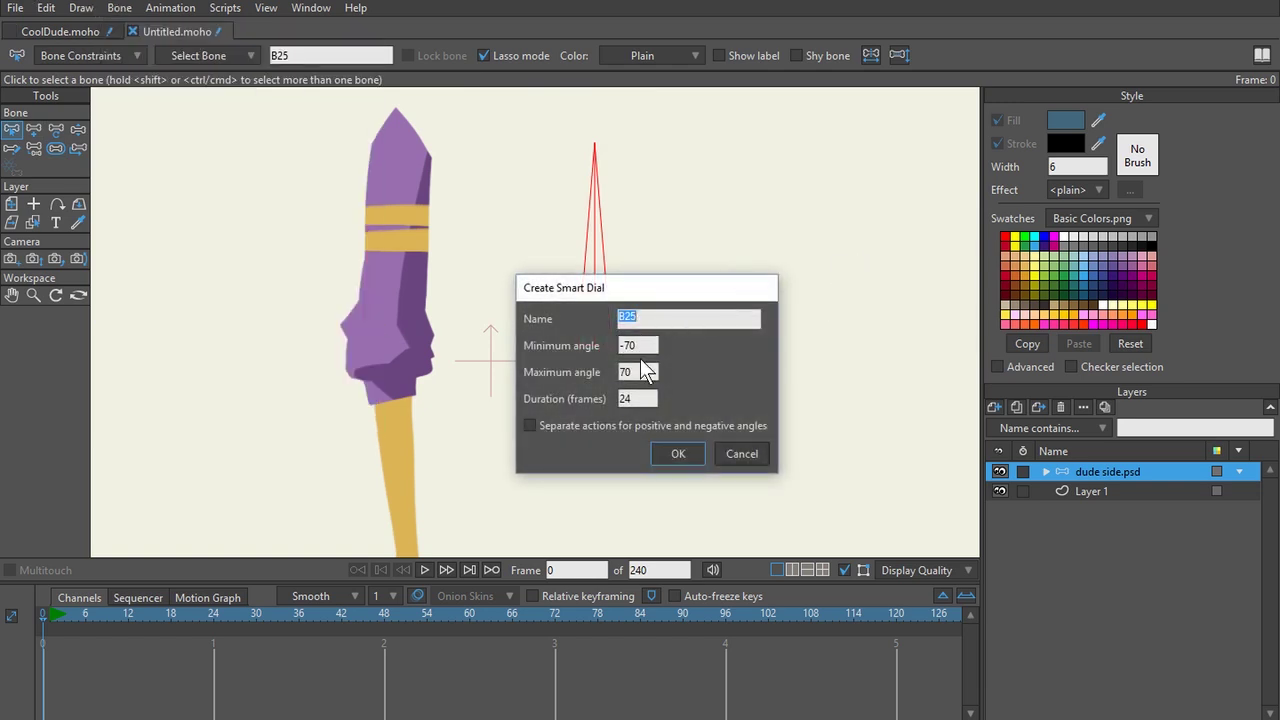
pyautogui.moveTo(638, 289); pyautogui.dragTo(855, 228)
pyautogui.press('Tab')
pyautogui.write('0')
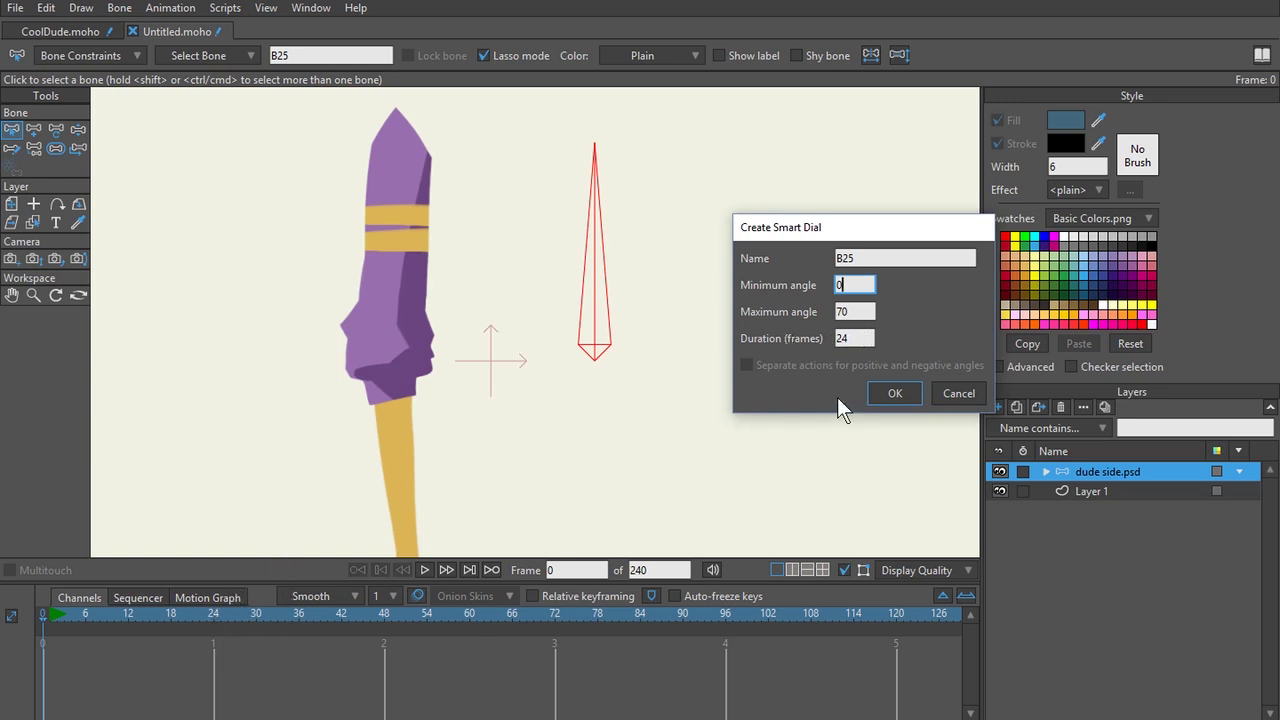
pyautogui.click(890, 395)
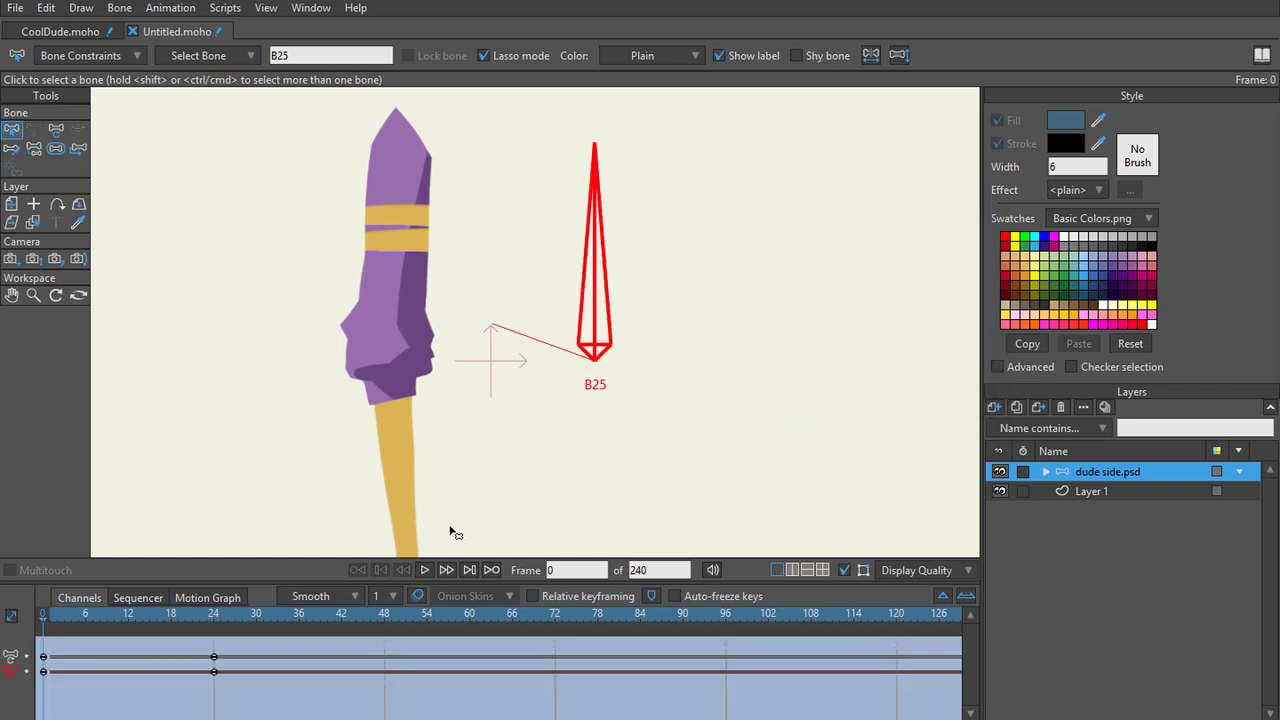
# Change the interpolation of the smart dial bone's keyframes at frames 0 and 24 and return to frame 0.
pyautogui.moveTo(48, 619); pyautogui.dragTo(20, 696)
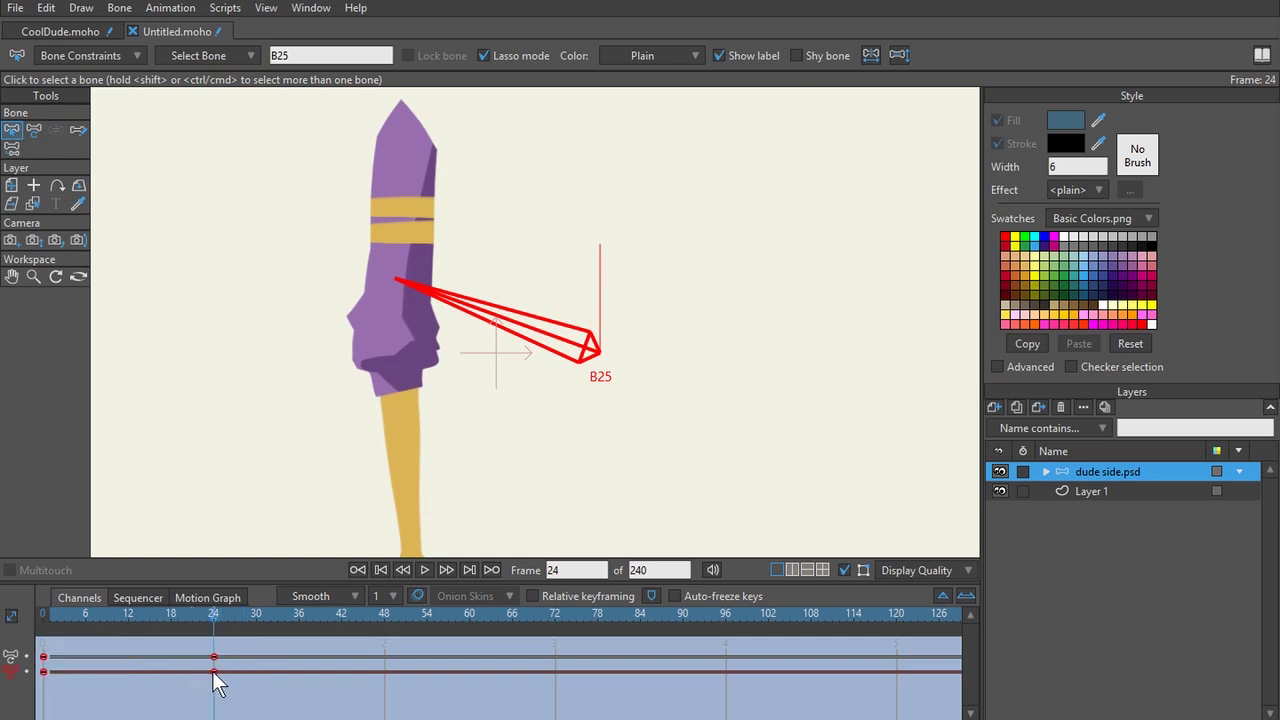
pyautogui.rightClick(214, 672)
pyautogui.click(247, 461)
pyautogui.moveTo(71, 620); pyautogui.dragTo(43, 635)
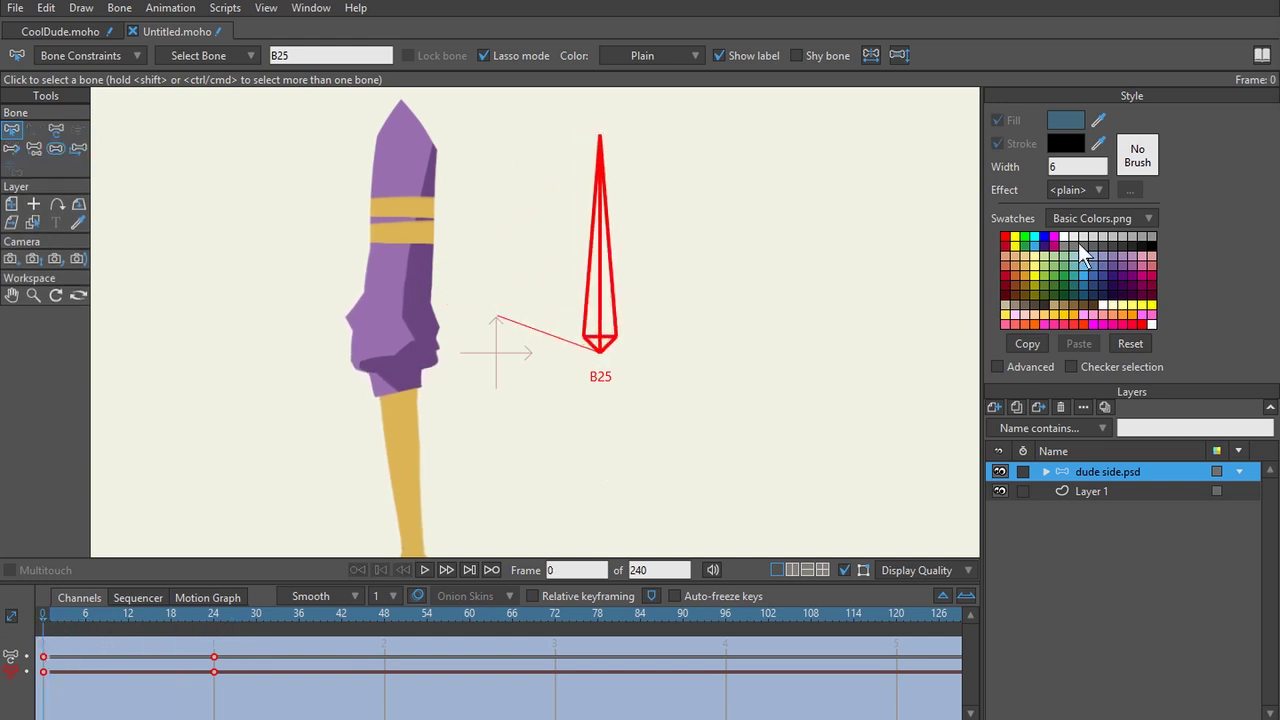
# With the Actions window open, copy the mainline keyframes of Mesh_RArmOpen into the B25 smart bone action.
pyautogui.hotkey('ctrl', 'k')
pyautogui.moveTo(999, 98); pyautogui.dragTo(846, 84)
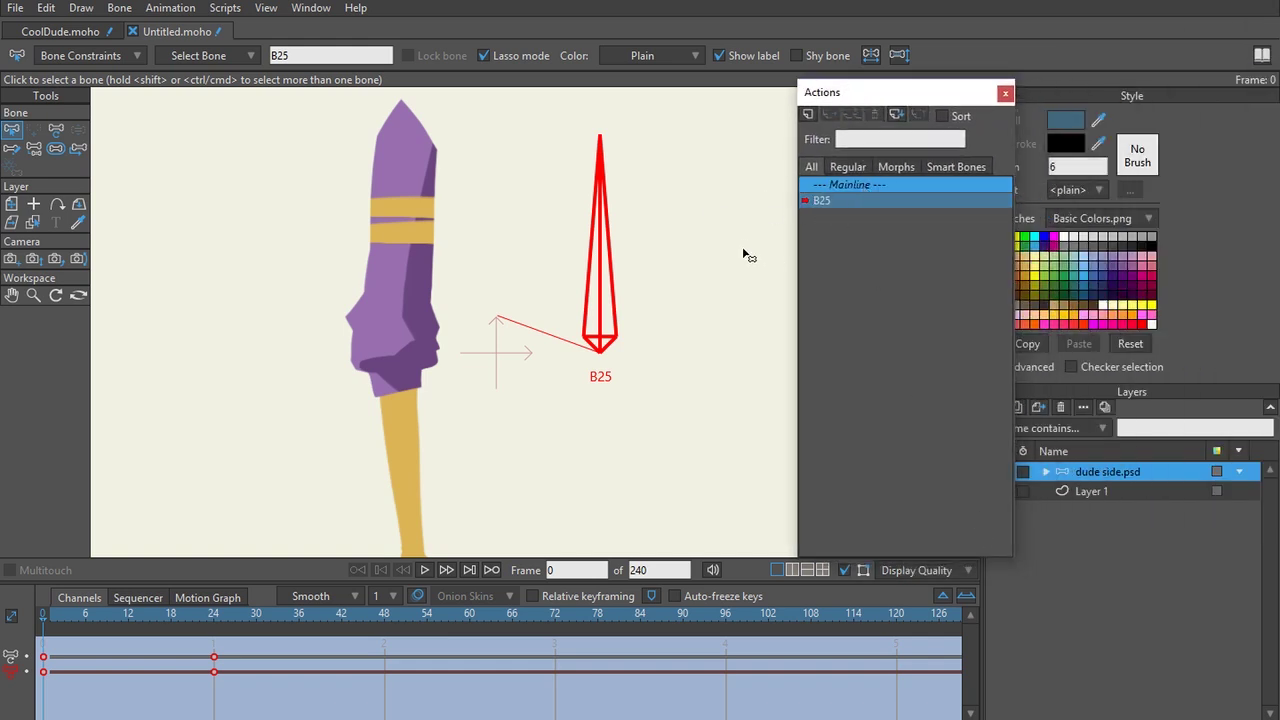
pyautogui.click(1046, 471)
pyautogui.scroll(-2, 1100, 600)
pyautogui.click(1145, 588)
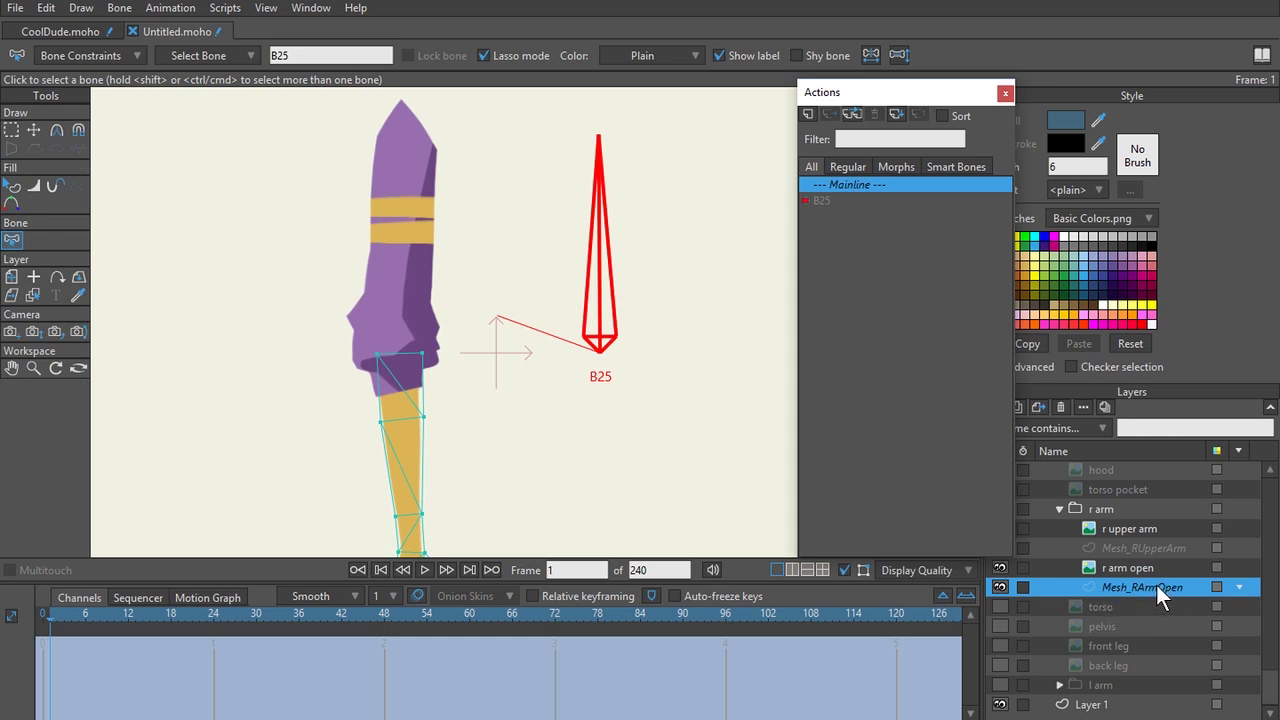
pyautogui.moveTo(56, 620)
pyautogui.mouseDown()
pyautogui.moveTo(166, 614)
pyautogui.moveTo(47, 618)
pyautogui.mouseUp()
pyautogui.click(823, 200)
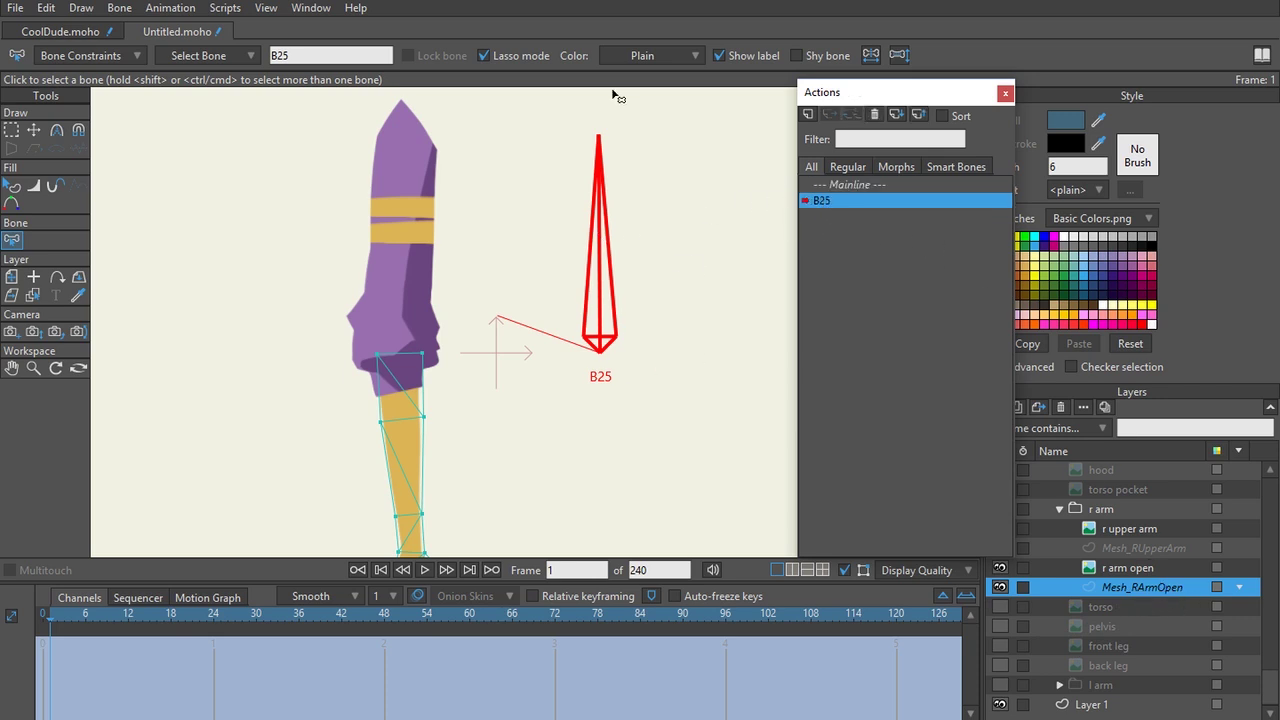
pyautogui.click(875, 186)
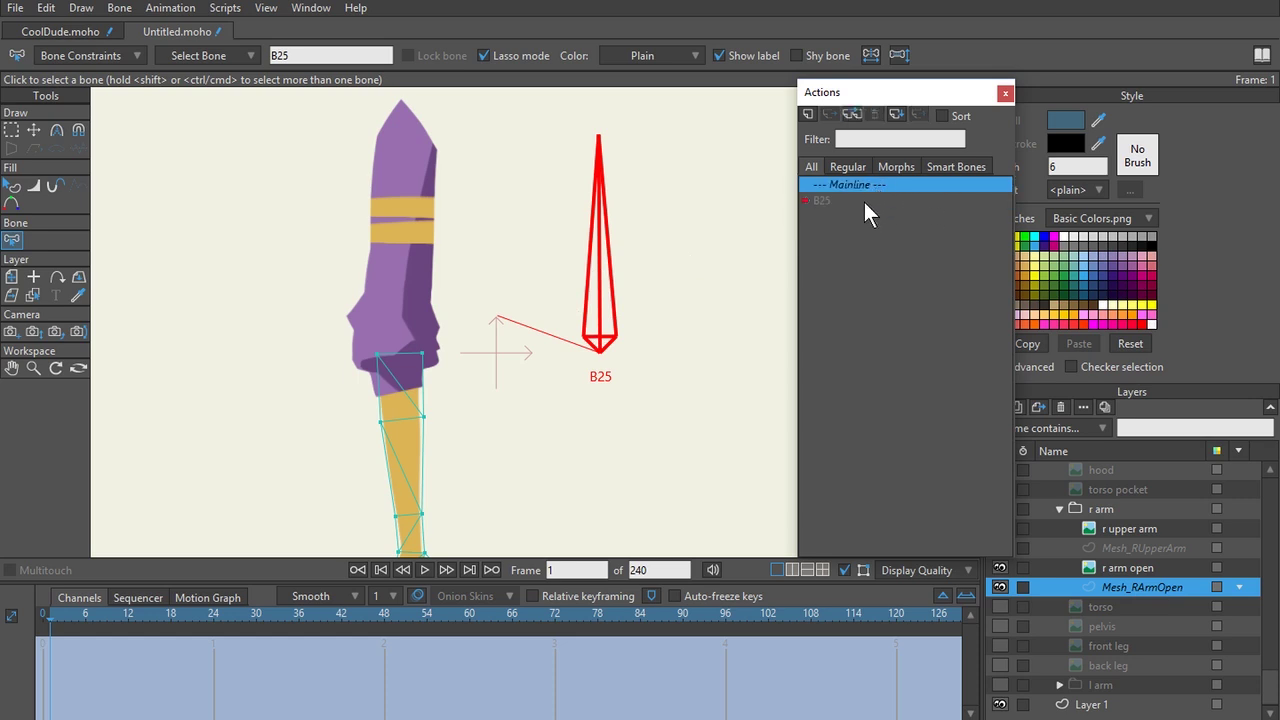
pyautogui.click(852, 115)
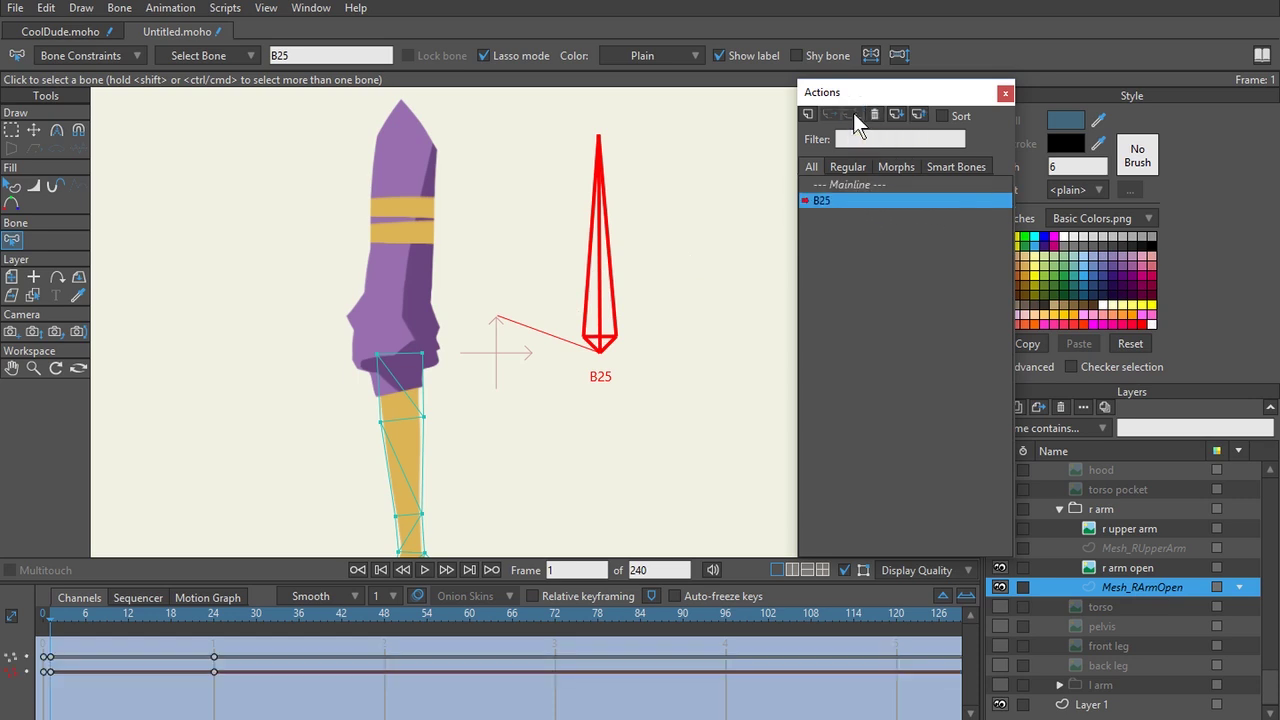
# Preview the forearm's turn in the B25 action, and copy the mainline keyframes of Mesh_RUpperArm into the same action.
pyautogui.moveTo(56, 618)
pyautogui.mouseDown()
pyautogui.moveTo(171, 617)
pyautogui.moveTo(52, 633)
pyautogui.mouseUp()
pyautogui.moveTo(281, 456); pyautogui.dragTo(278, 272)
pyautogui.moveTo(50, 627)
pyautogui.mouseDown()
pyautogui.moveTo(154, 623)
pyautogui.moveTo(49, 623)
pyautogui.mouseUp()
pyautogui.scroll(3, 375, 265)
pyautogui.click(1140, 548)
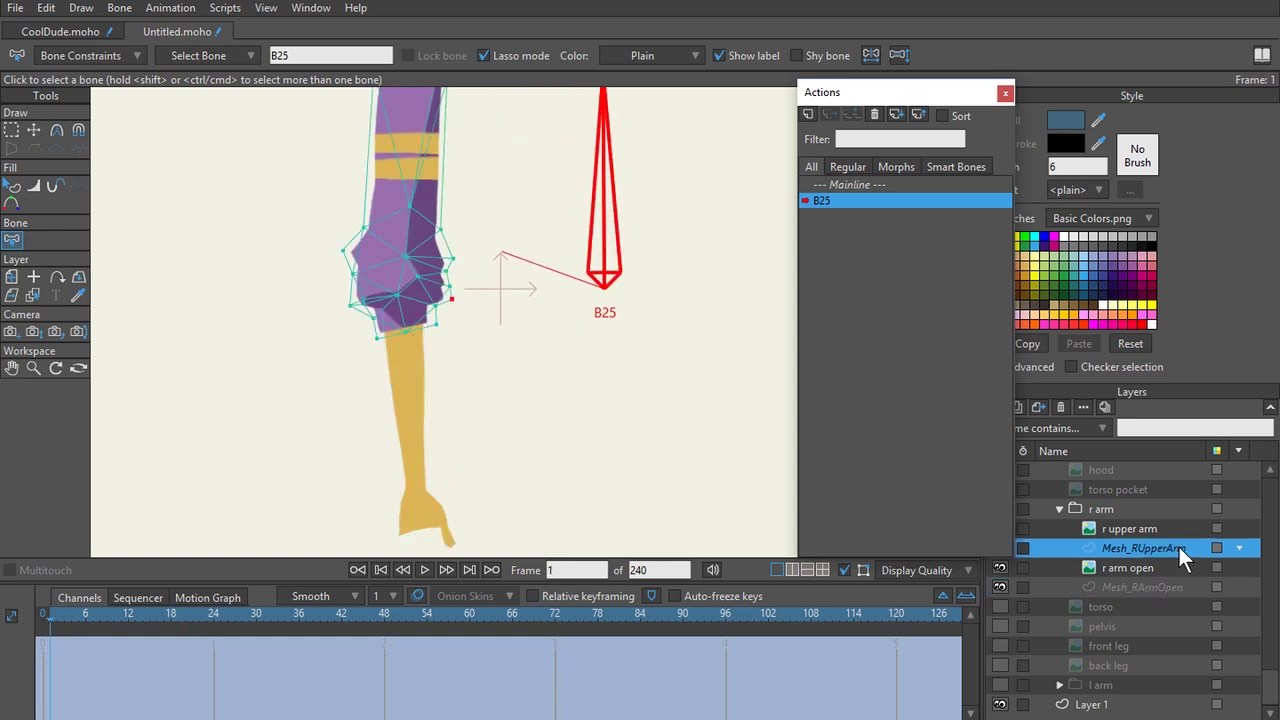
pyautogui.click(866, 185)
pyautogui.click(852, 114)
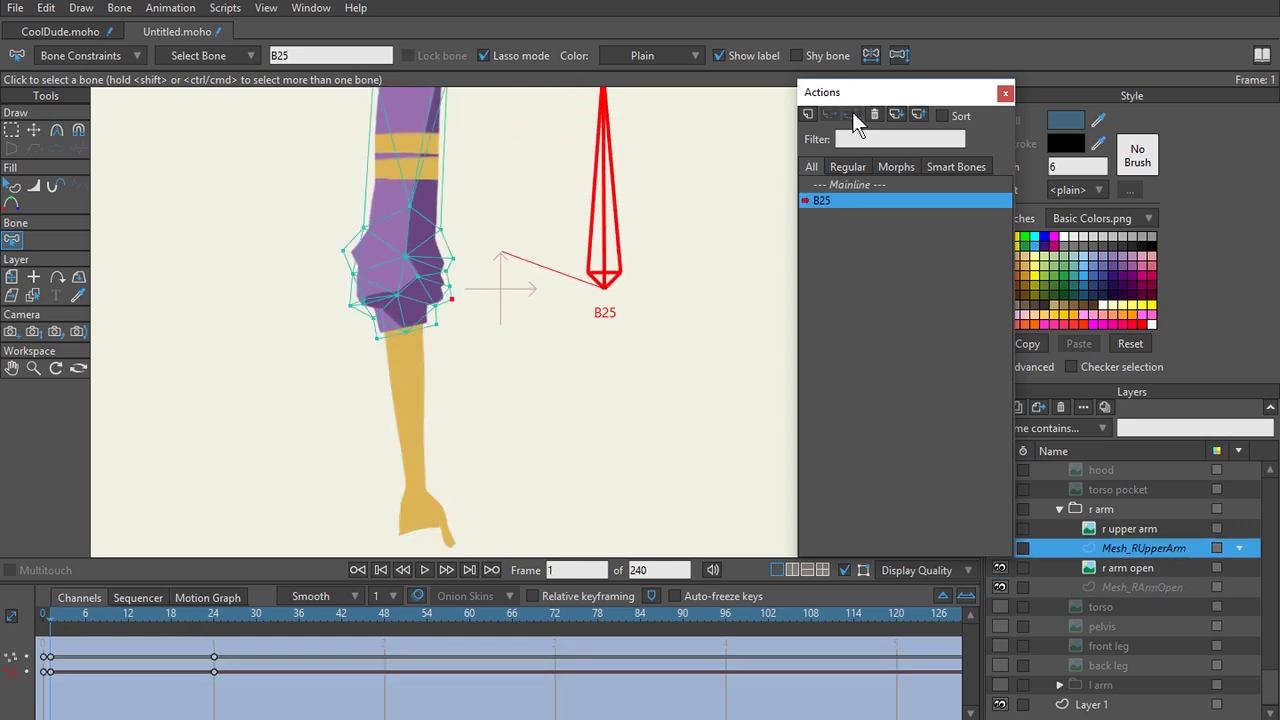
# Return to the mainline, close the Actions window, and delete all timeline keyframes of Mesh_RUpperArm and Mesh_RArmOpen.
pyautogui.click(875, 183)
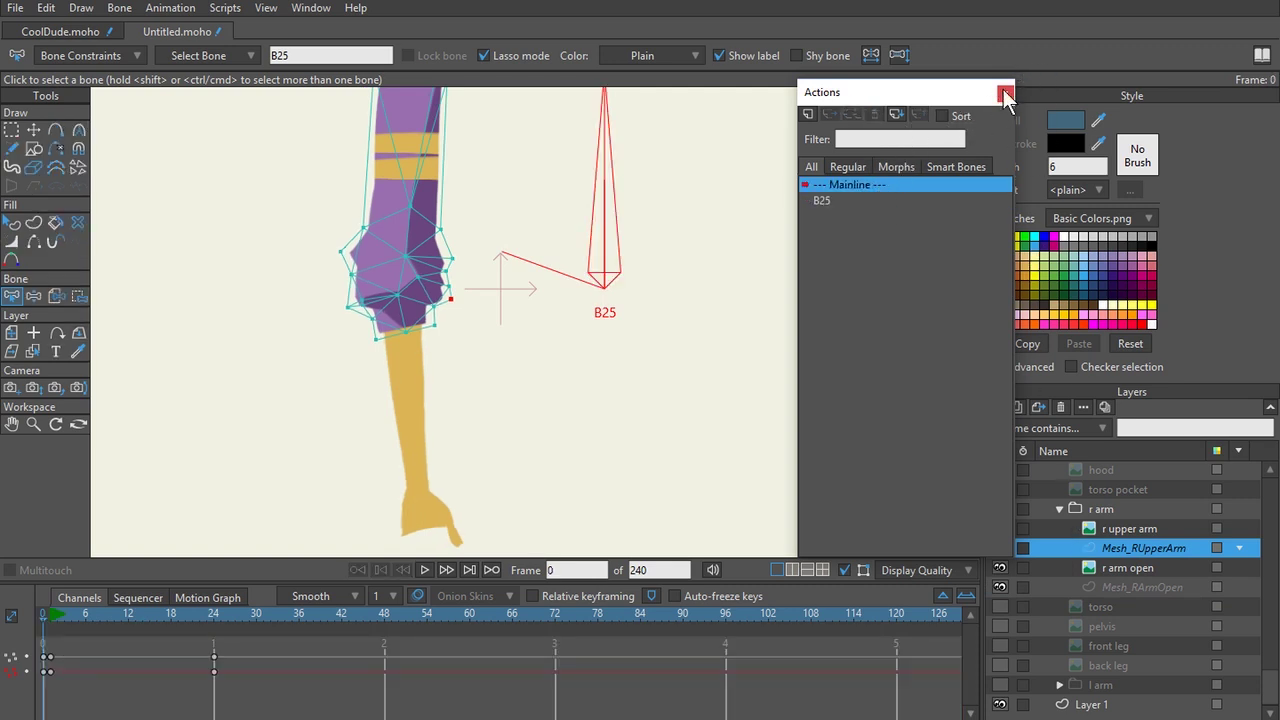
pyautogui.click(1005, 93)
pyautogui.keyDown('ctrl'); pyautogui.click(1117, 586); pyautogui.keyUp('ctrl')
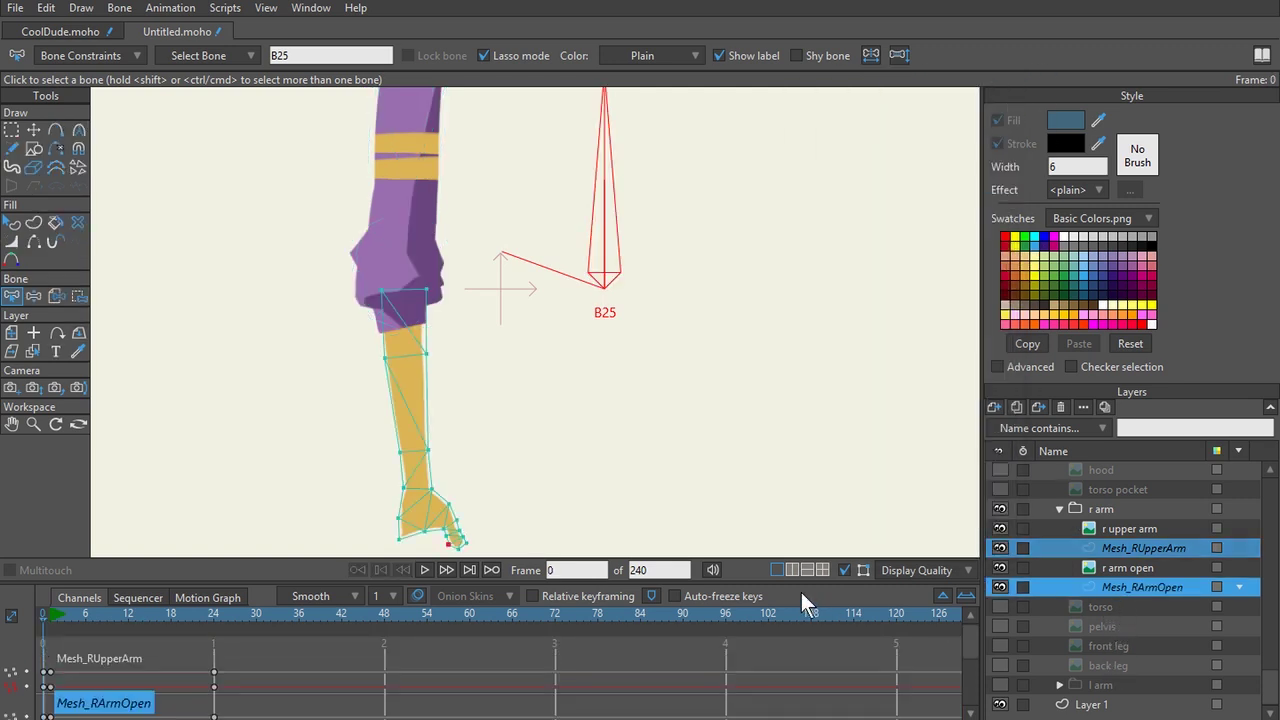
pyautogui.moveTo(766, 583); pyautogui.dragTo(778, 362)
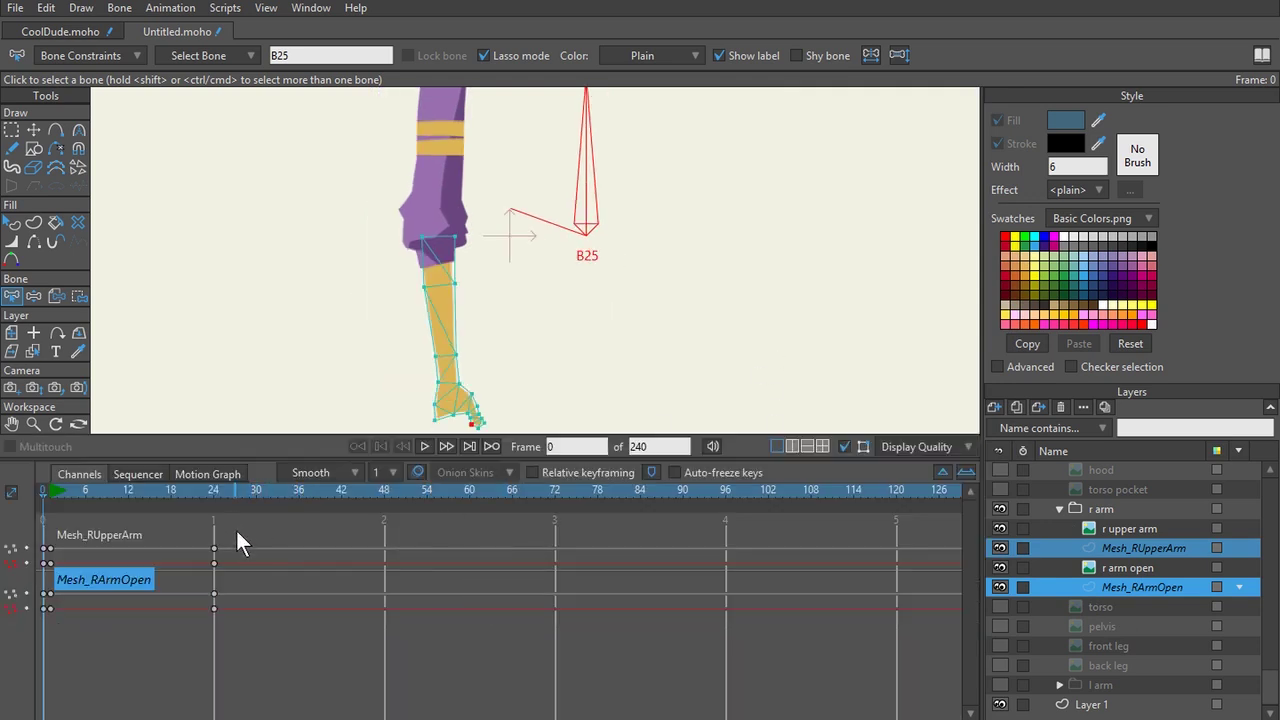
pyautogui.moveTo(247, 537); pyautogui.dragTo(40, 697)
pyautogui.press('Delete')
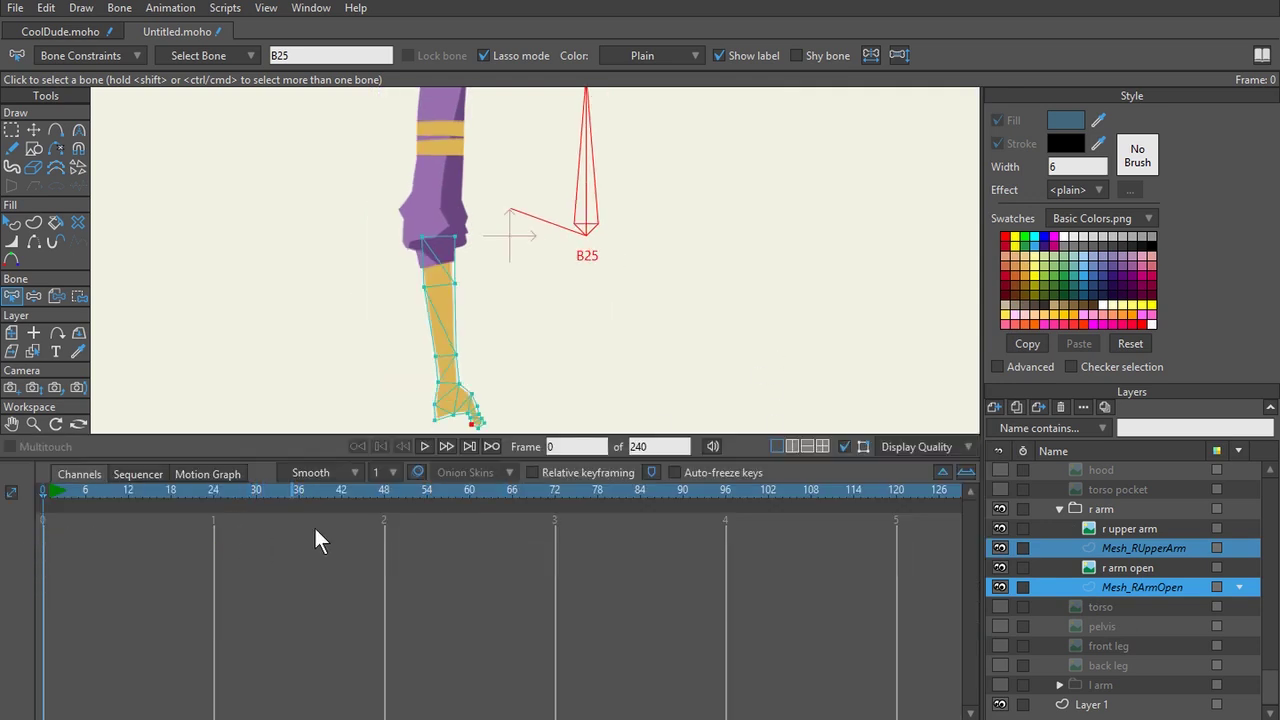
pyautogui.moveTo(352, 438); pyautogui.dragTo(349, 596)
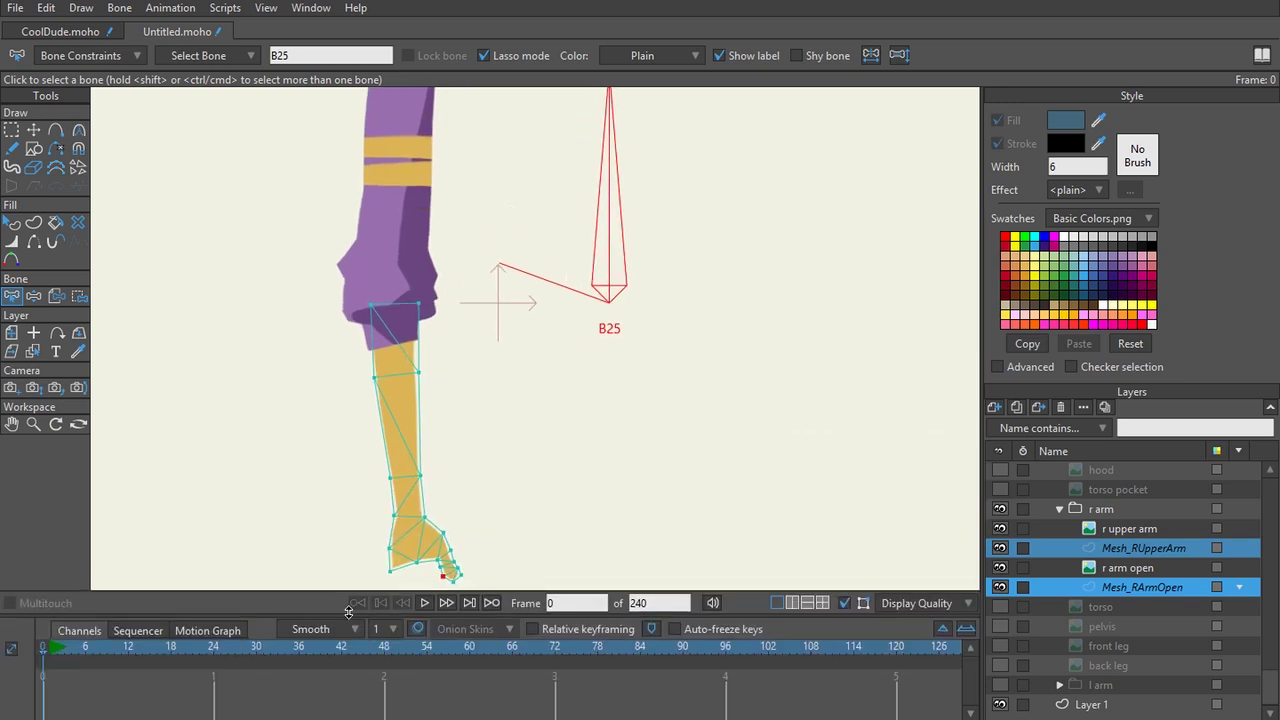
# On the dude side.psd layer, test the B25 smart dial at frames 0 and 1 with the Manipulate Bones tool.
pyautogui.moveTo(627, 303); pyautogui.dragTo(637, 380)
pyautogui.scroll(1, 914, 465)
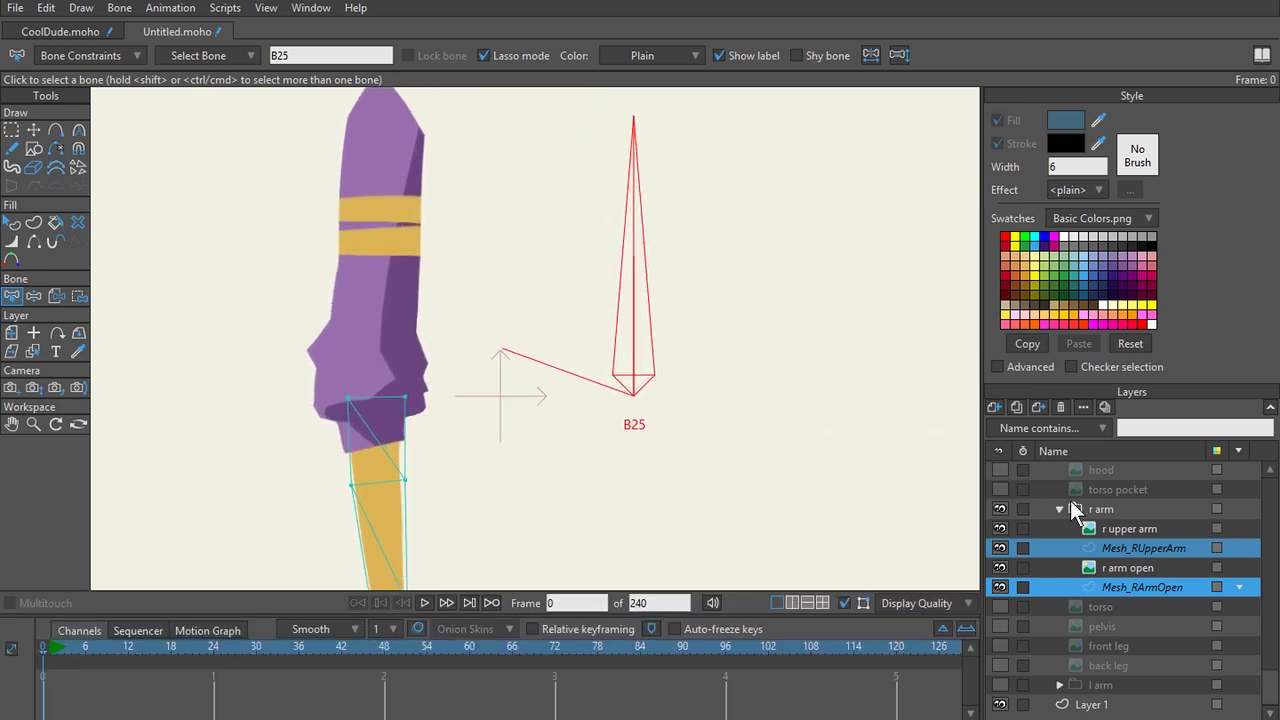
pyautogui.scroll(3, 1071, 498)
pyautogui.click(1044, 471)
pyautogui.scroll(-4, 648, 288)
pyautogui.scroll(1, 645, 320)
pyautogui.press('z')
pyautogui.moveTo(617, 277)
pyautogui.mouseDown()
pyautogui.moveTo(677, 229)
pyautogui.moveTo(478, 270)
pyautogui.moveTo(623, 257)
pyautogui.mouseUp()
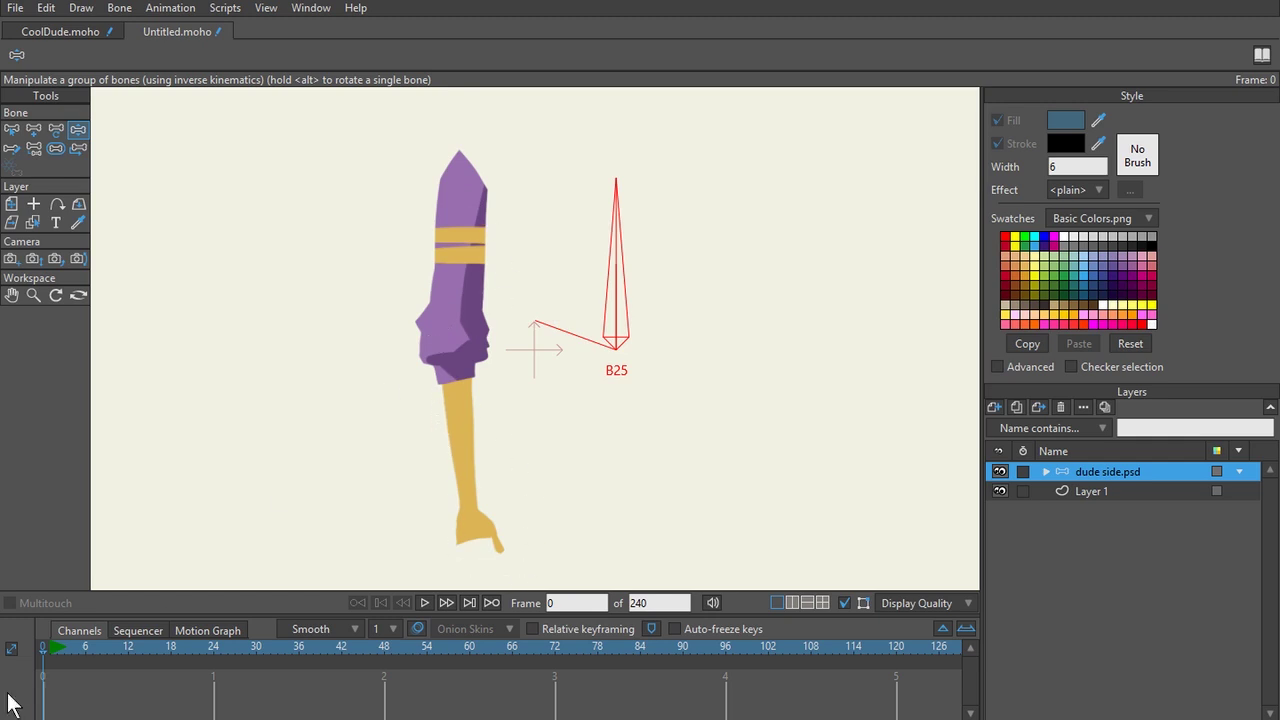
pyautogui.click(47, 649)
pyautogui.moveTo(623, 251)
pyautogui.mouseDown()
pyautogui.moveTo(428, 298)
pyautogui.moveTo(594, 186)
pyautogui.moveTo(420, 269)
pyautogui.moveTo(551, 200)
pyautogui.moveTo(455, 265)
pyautogui.moveTo(586, 229)
pyautogui.moveTo(371, 349)
pyautogui.moveTo(617, 230)
pyautogui.mouseUp()
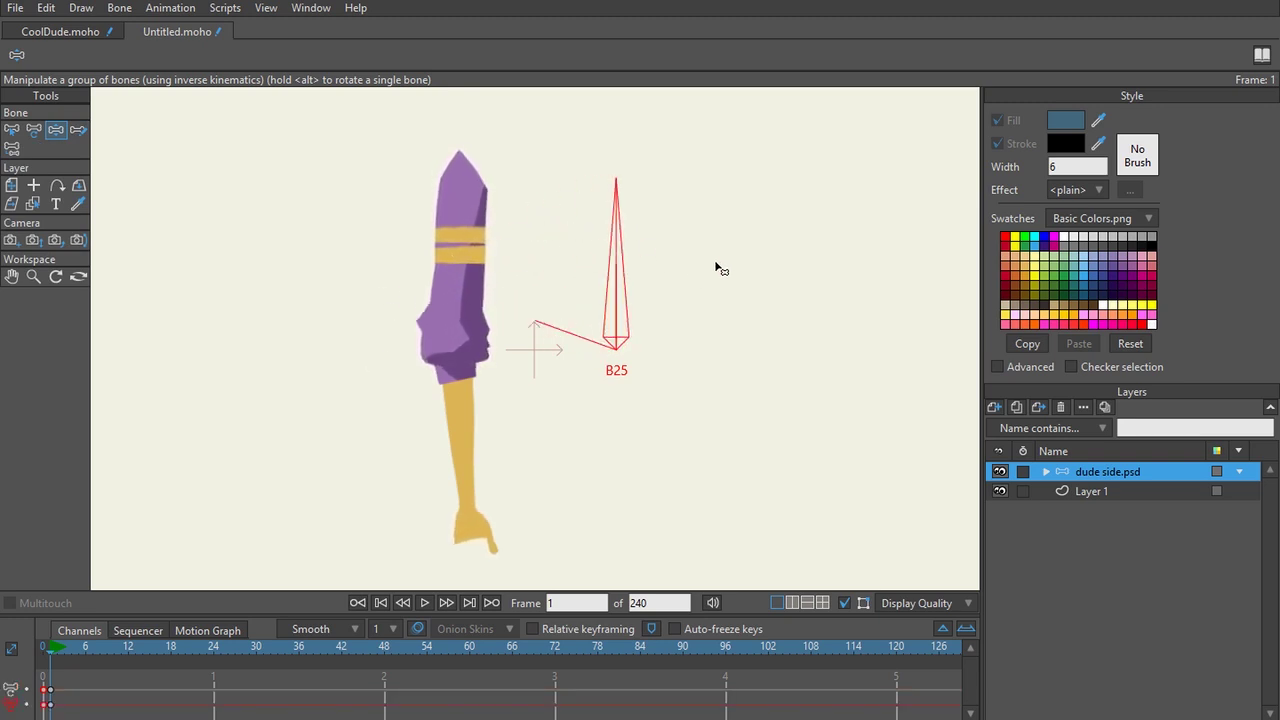